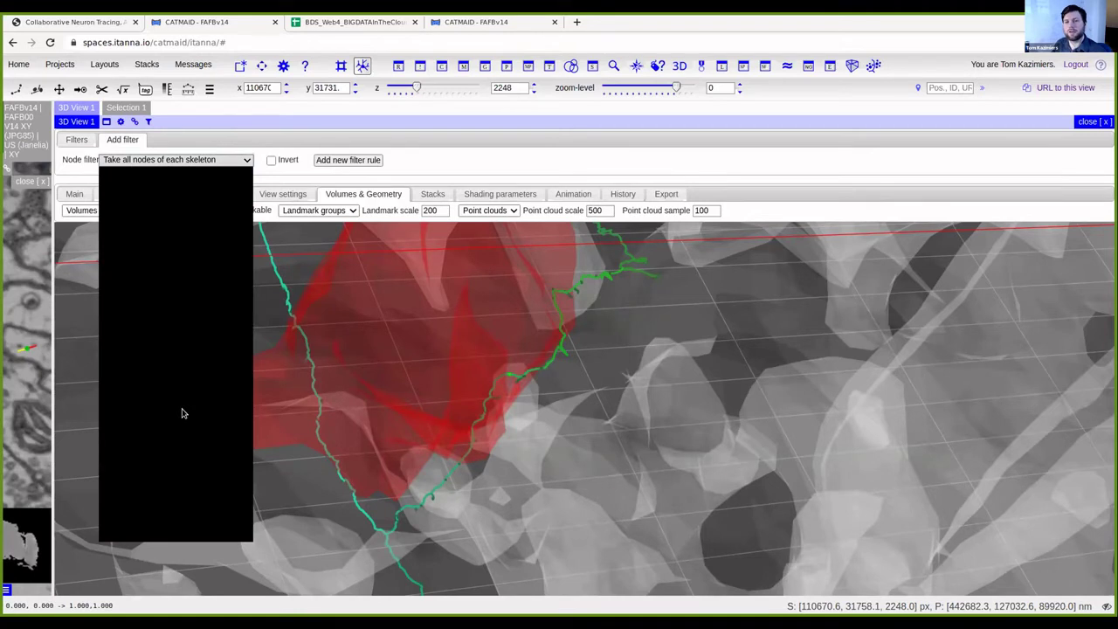
Set the 3D view's new node filter to Volume and pick the SLP_R volume.
click(182, 413)
click(329, 160)
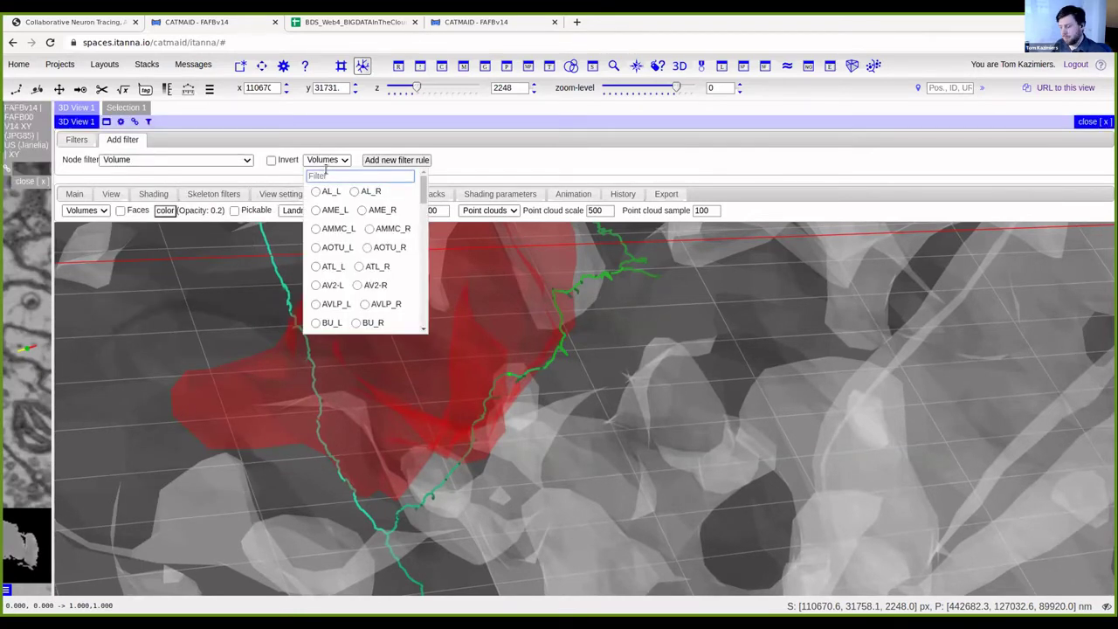
text(sl)
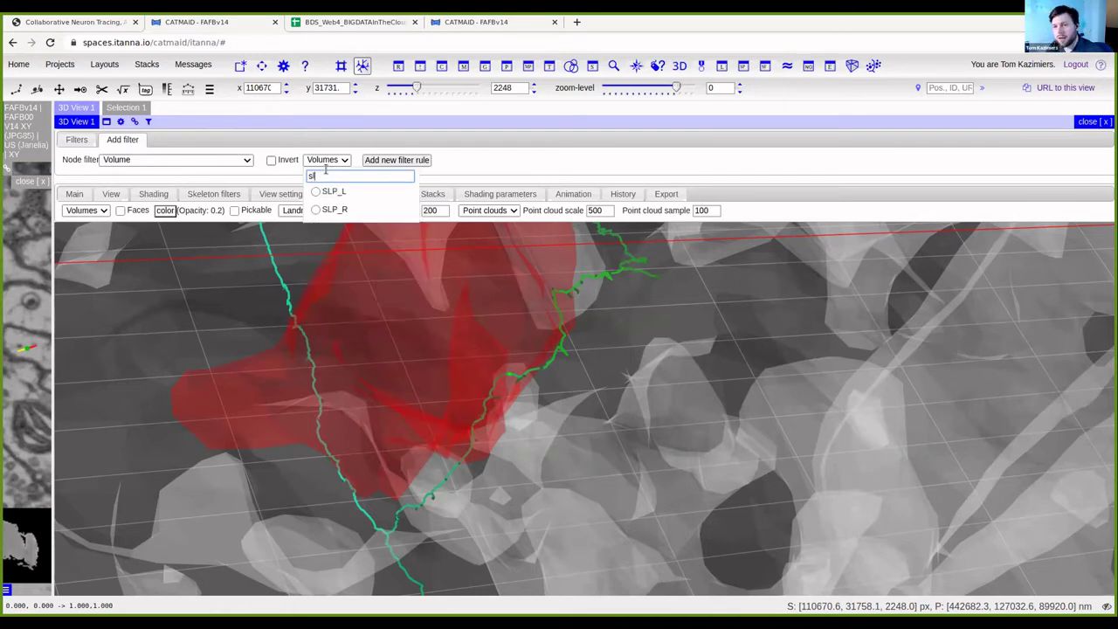
text(p)
click(315, 209)
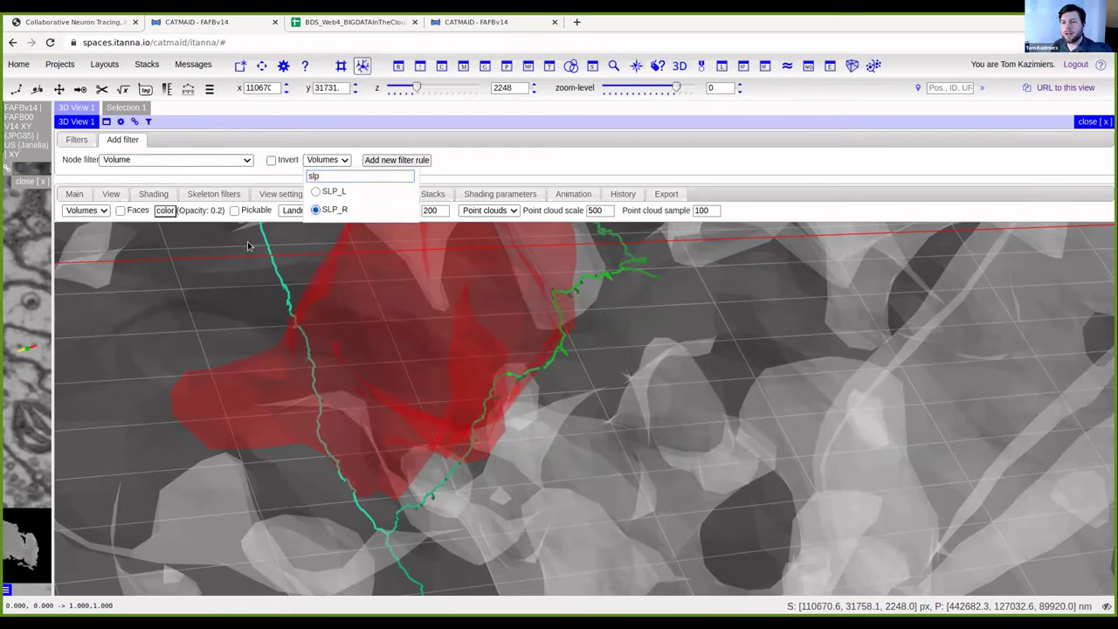
Change the filter's volume to SIP_R and add it to the 3D view as a non-inverted filter rule.
click(96, 210)
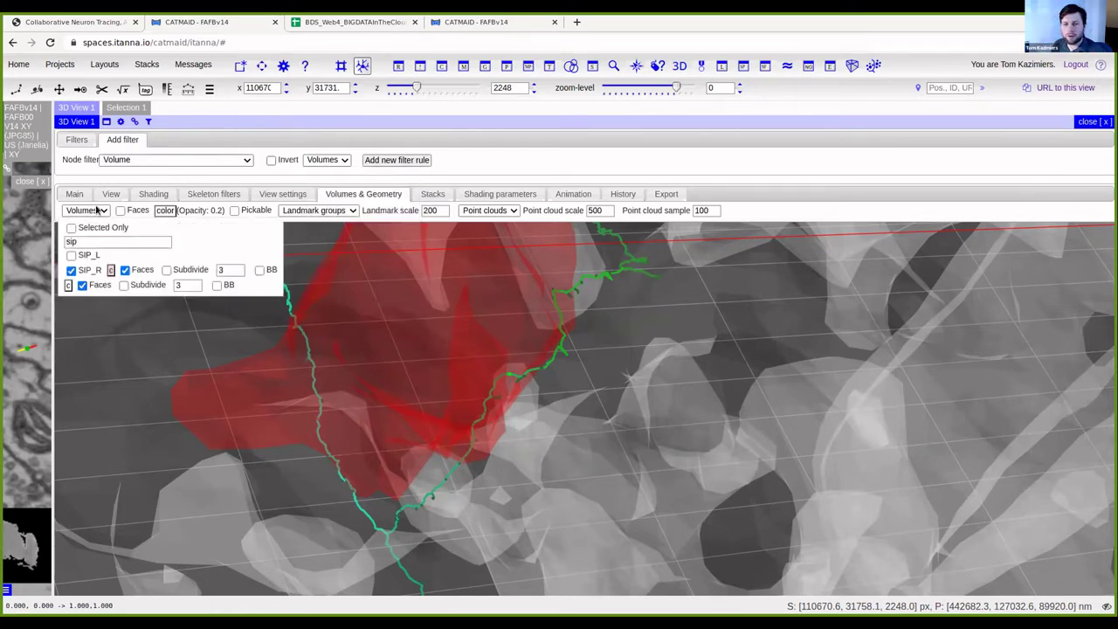
click(98, 210)
click(271, 160)
click(327, 160)
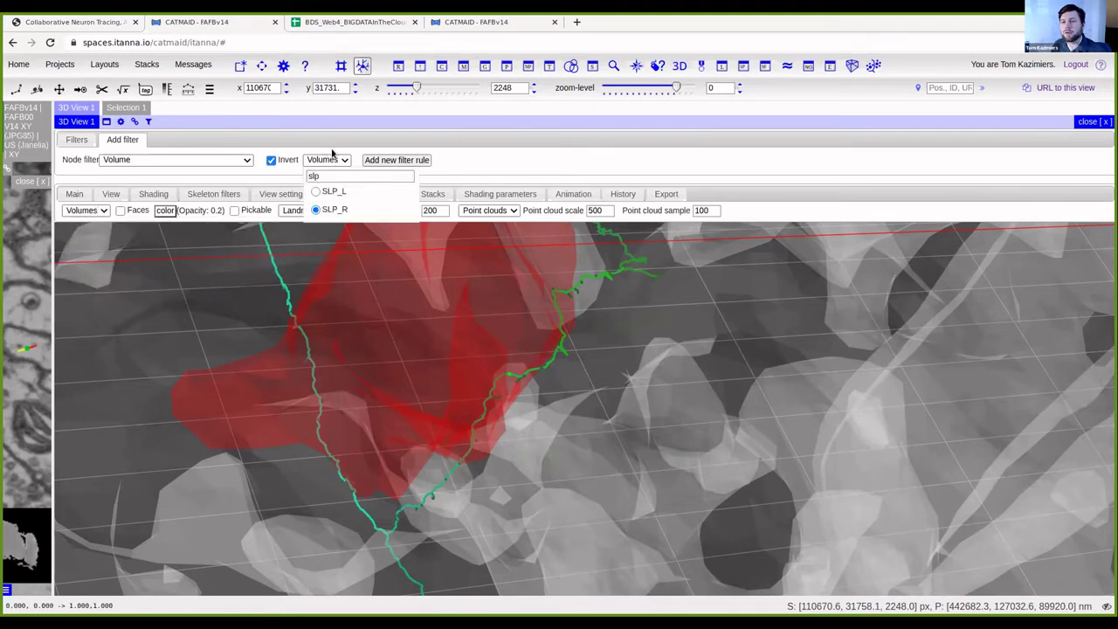
click(318, 172)
key(BackSpace)
key(BackSpace)
text(ip)
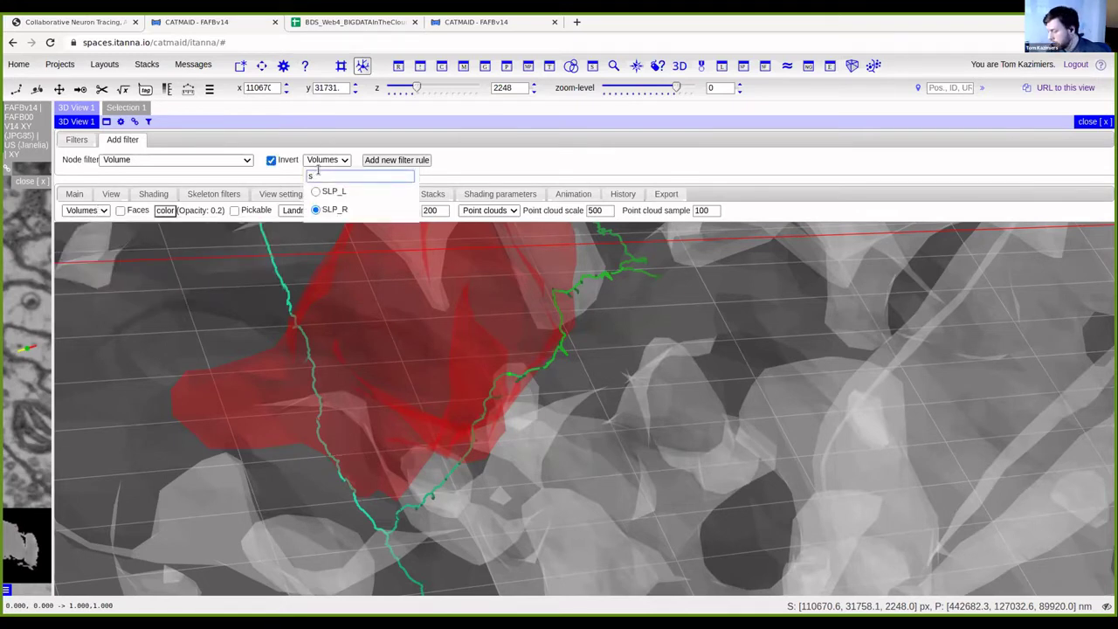
click(315, 191)
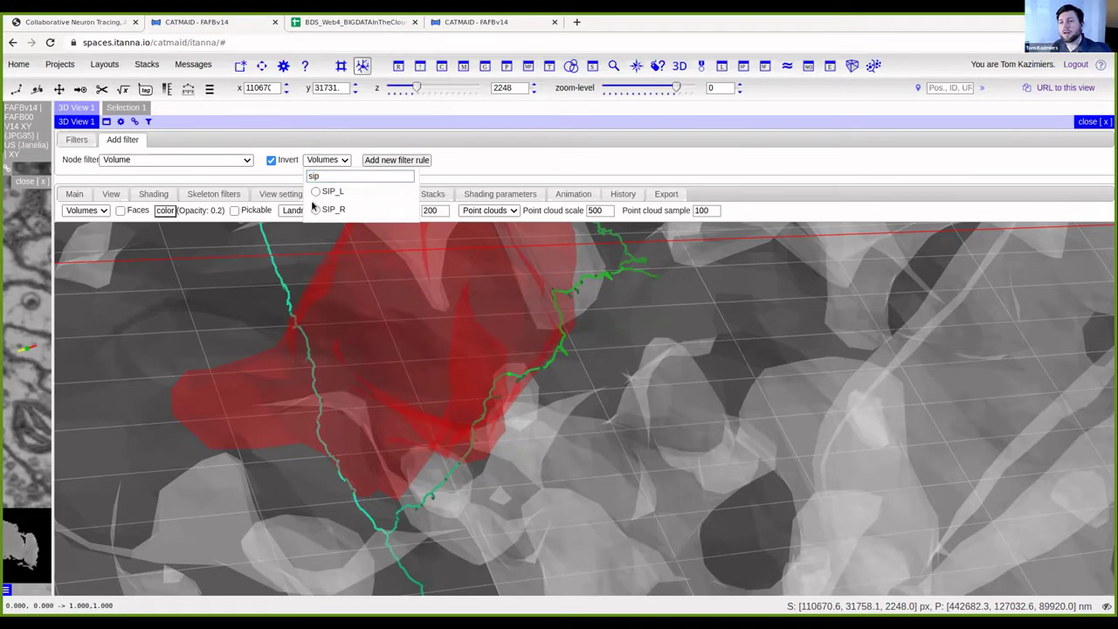
click(286, 161)
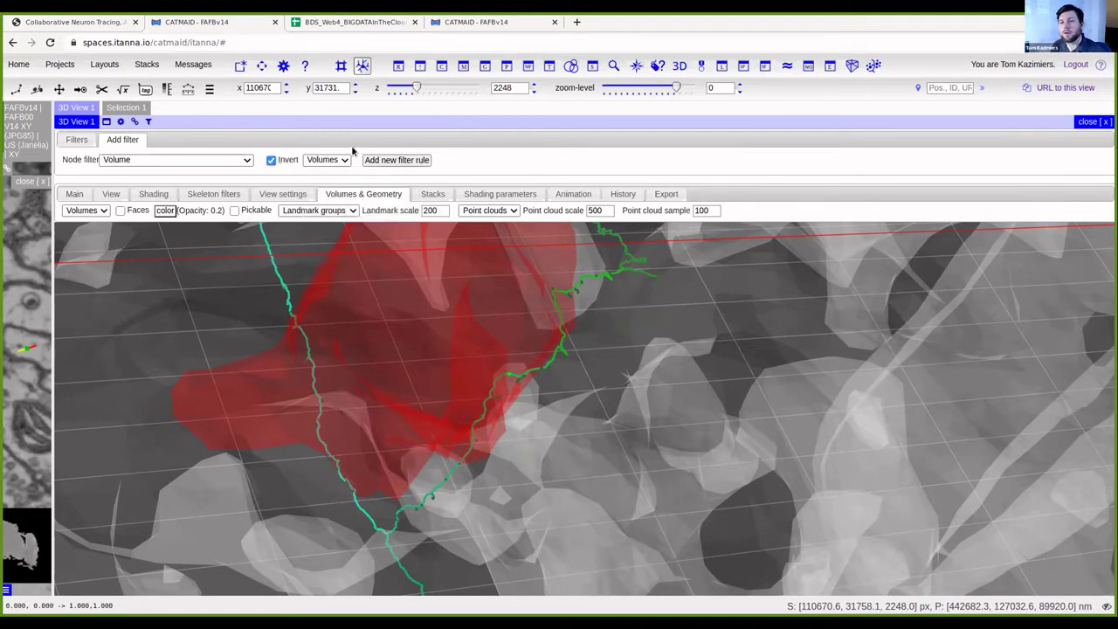
click(376, 161)
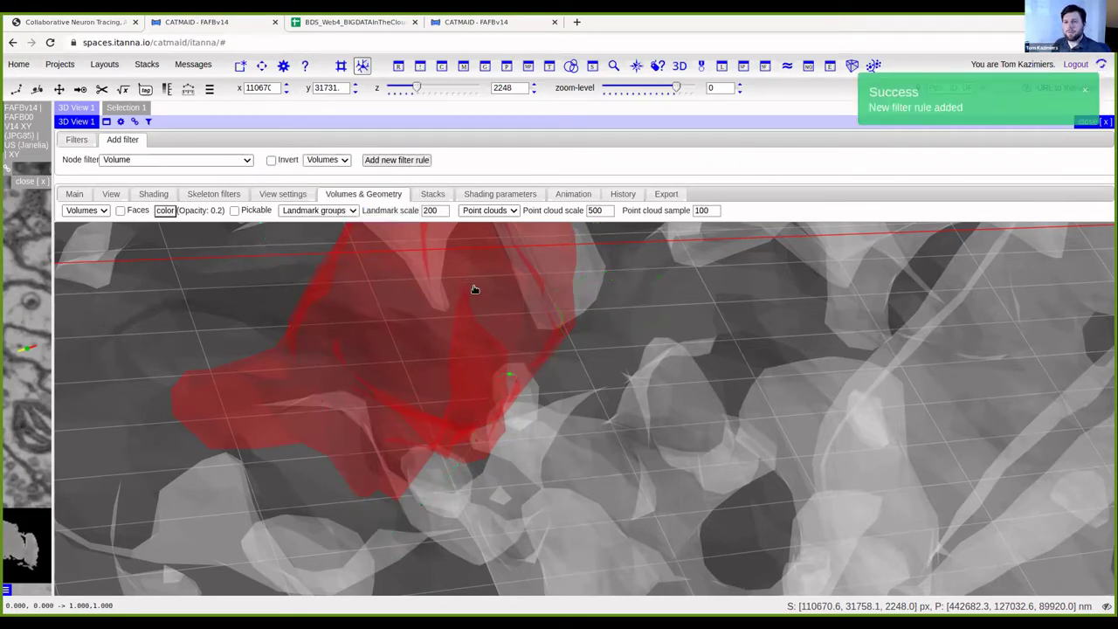
Examine the filtered skeleton within the red volume, review the active filter rules, and hide the filter settings.
drag(468, 385, 221, 339)
scroll(221, 340, down, 10)
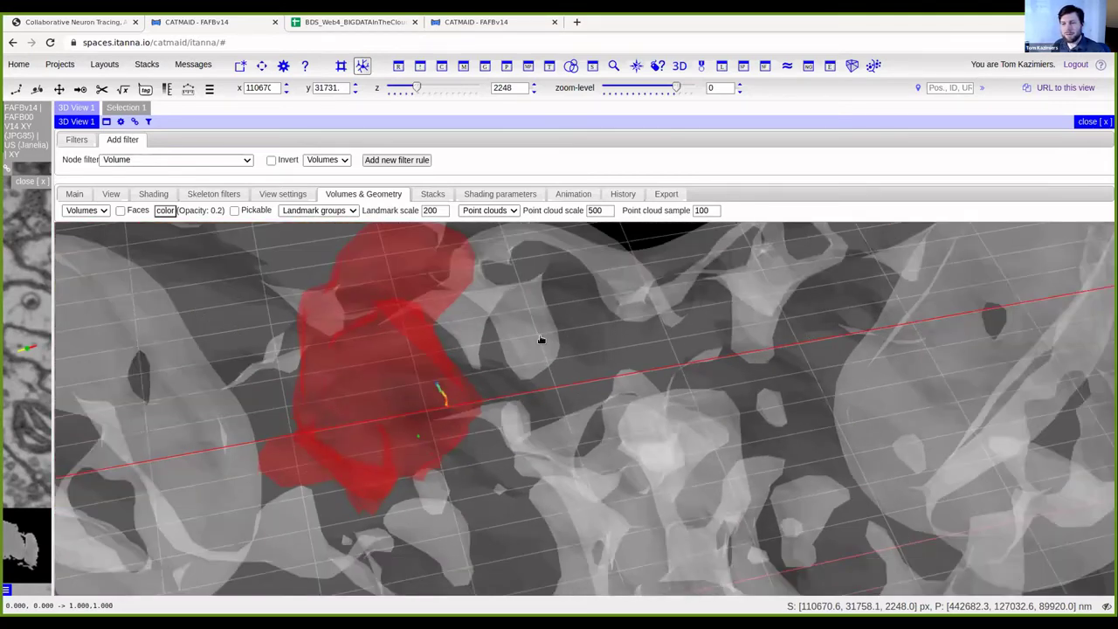
scroll(524, 367, up, 5)
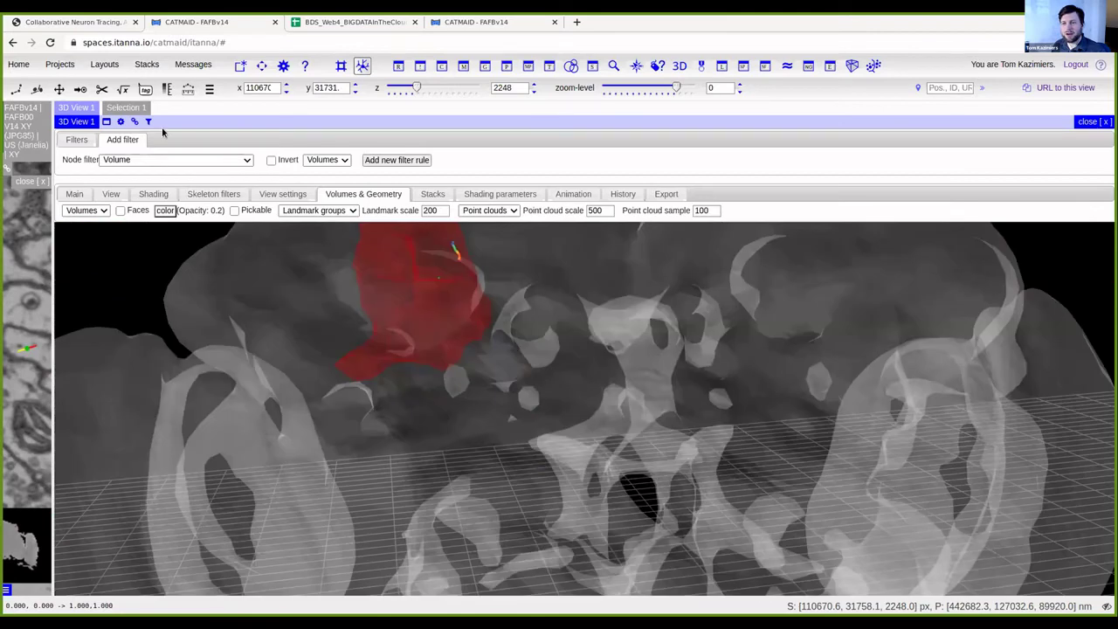
click(76, 140)
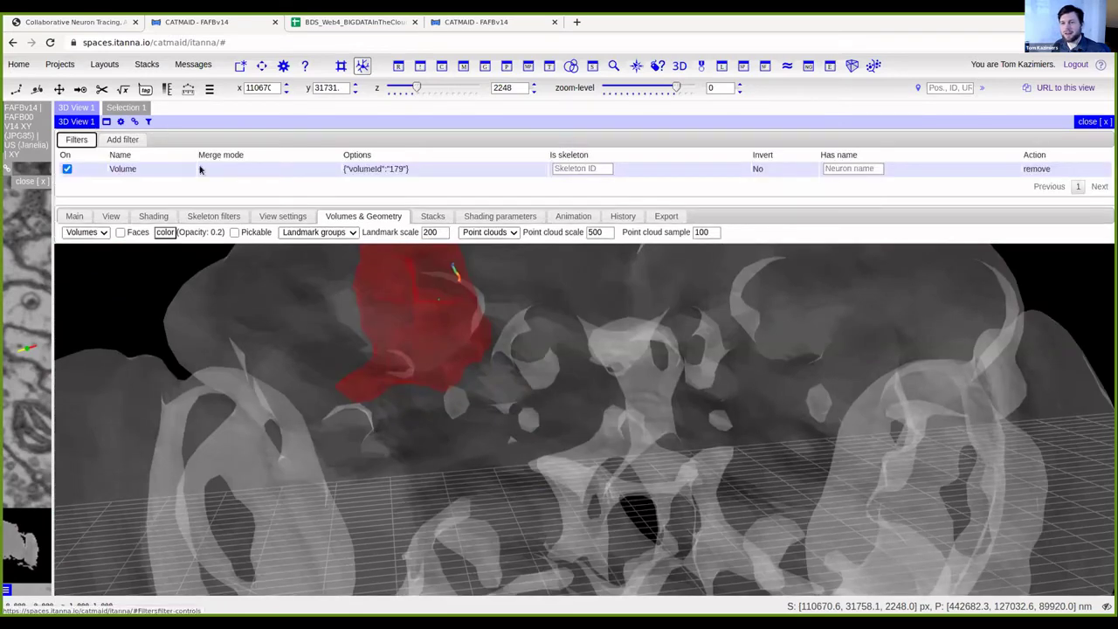
click(146, 122)
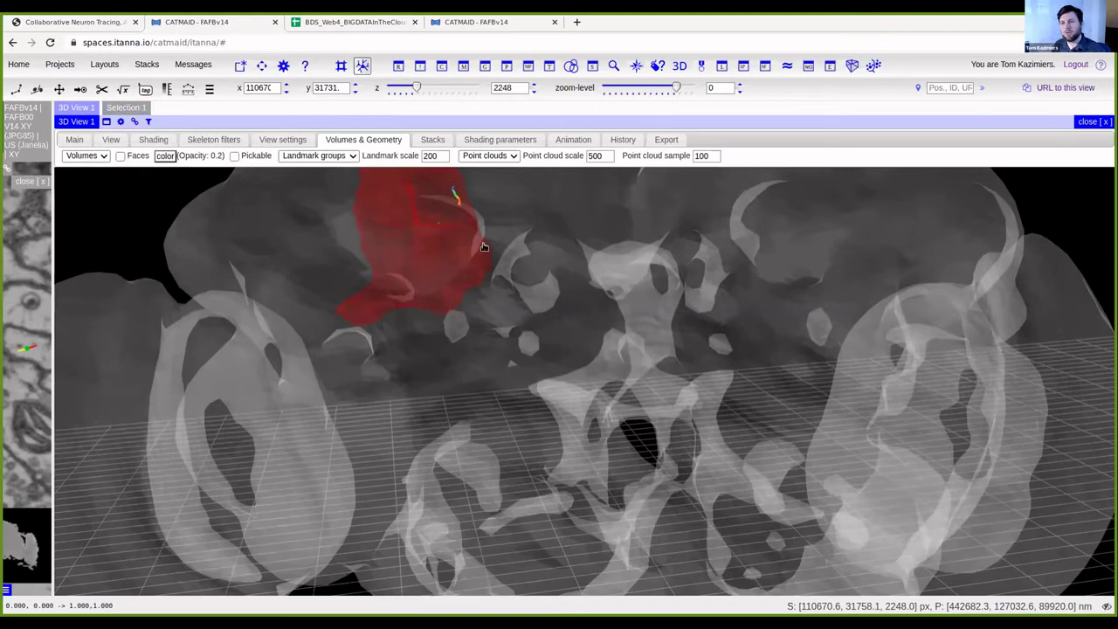
drag(484, 247, 473, 309)
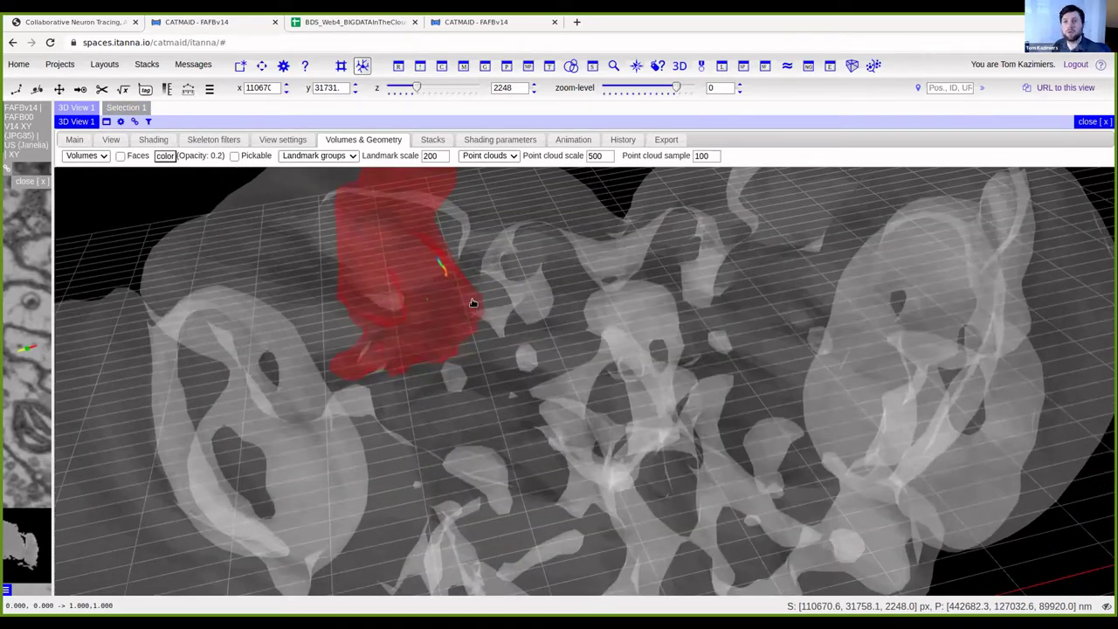
Open a measurements table for the neuron in the selection table and dock it as a tab in the same window.
click(126, 107)
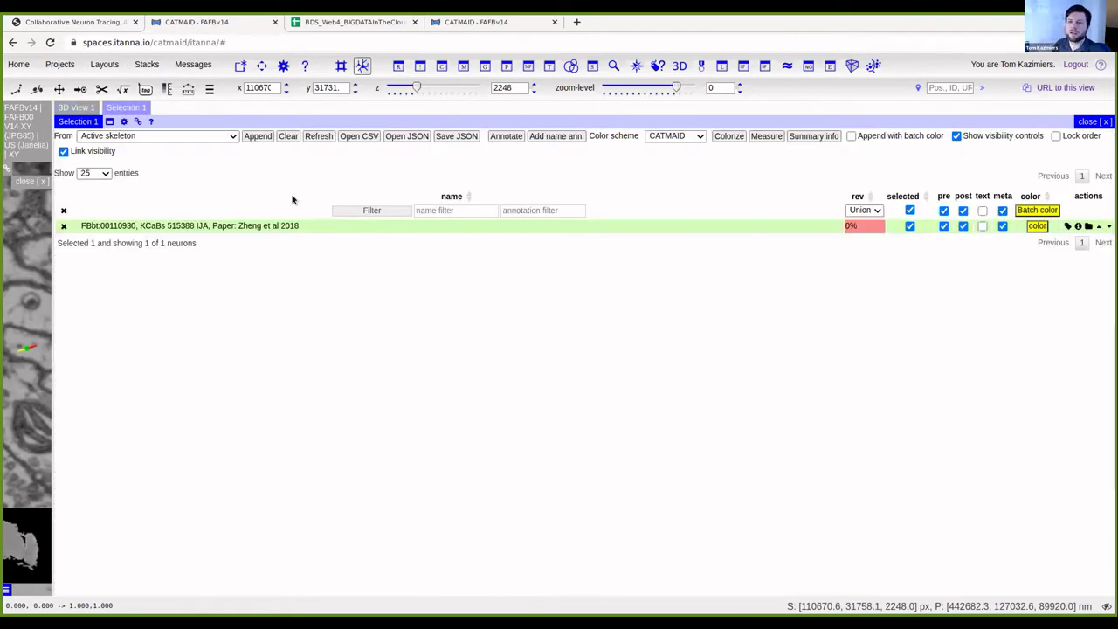
click(76, 107)
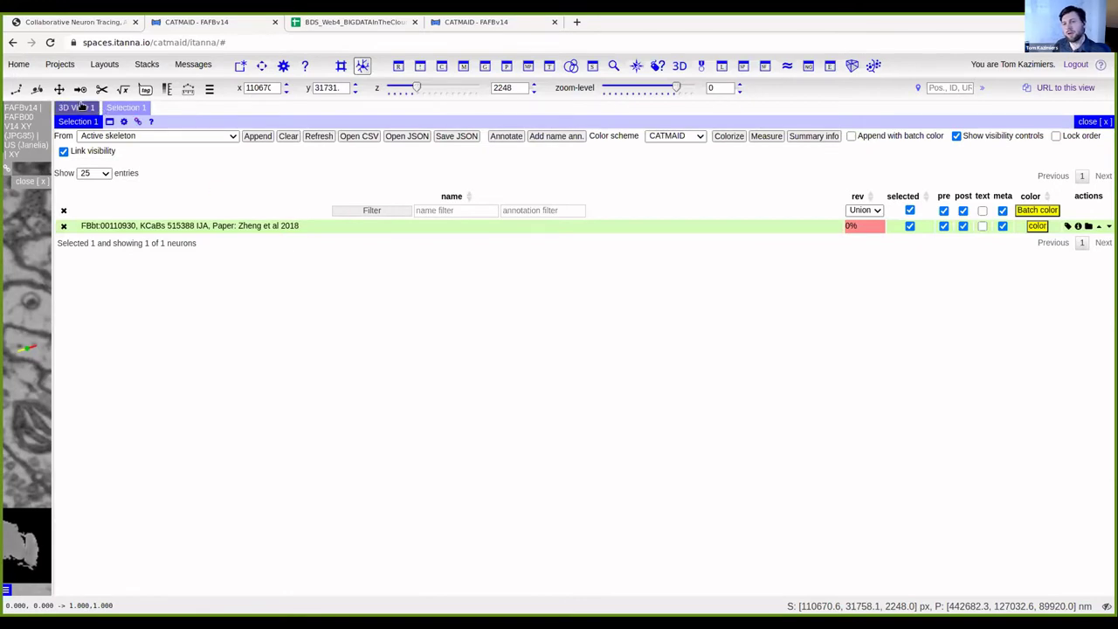
click(125, 107)
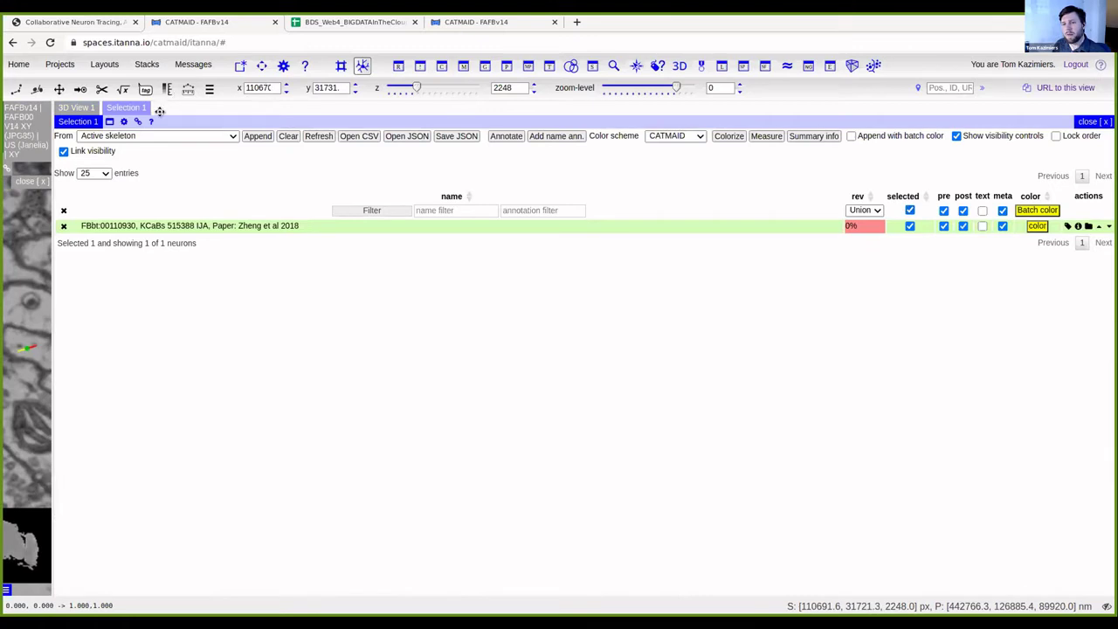
click(772, 140)
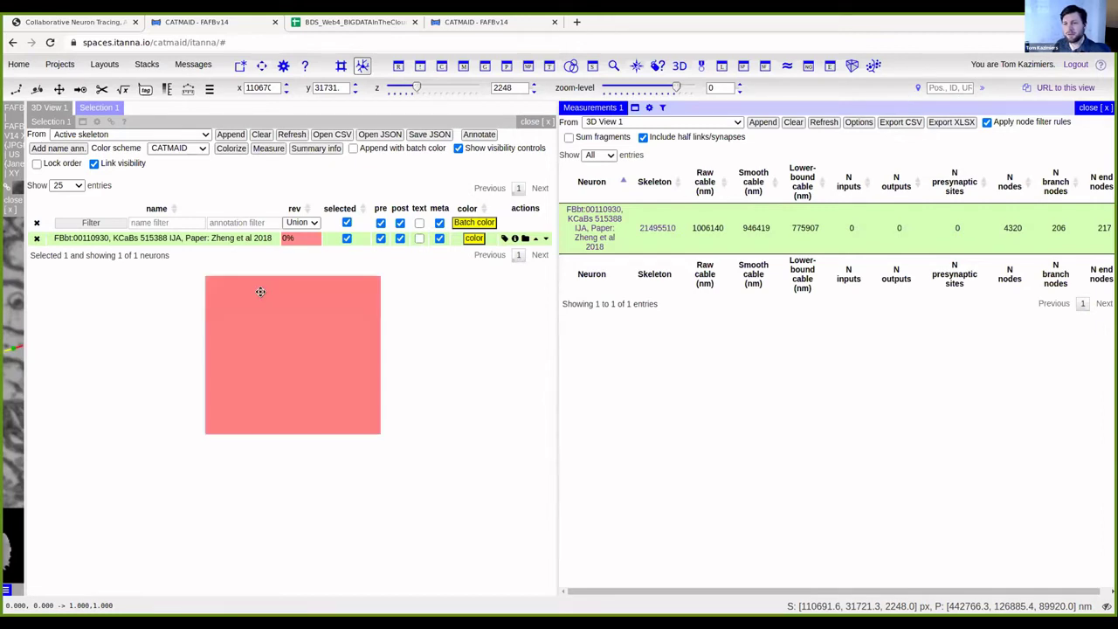
drag(260, 291, 262, 288)
click(175, 109)
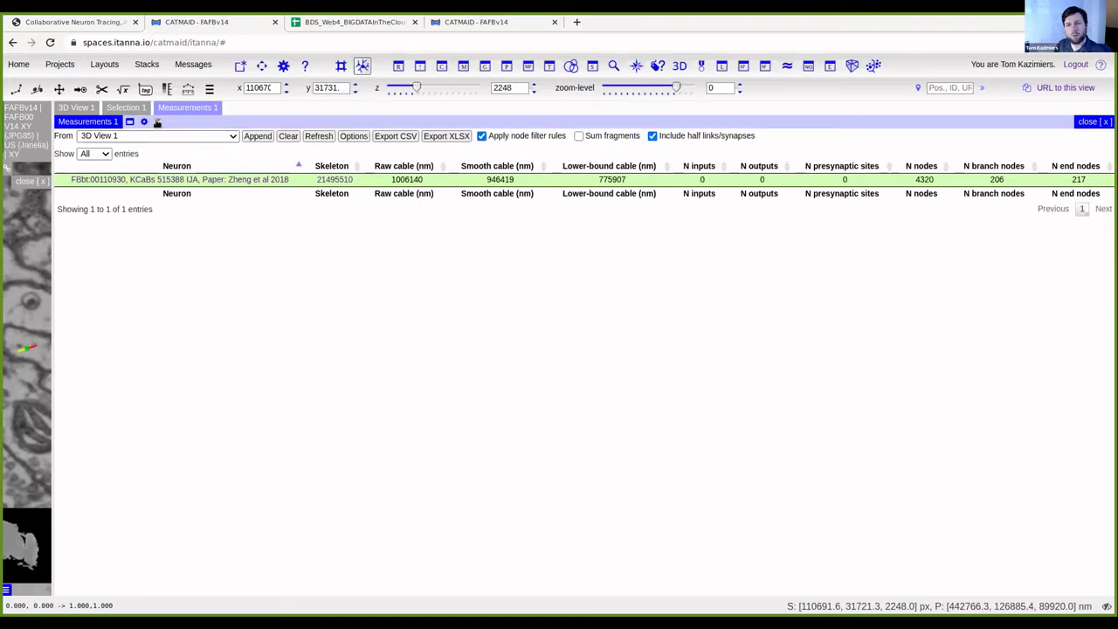
Add a Volume node filter rule for SIP_R to the measurements table.
click(158, 122)
click(123, 140)
click(184, 159)
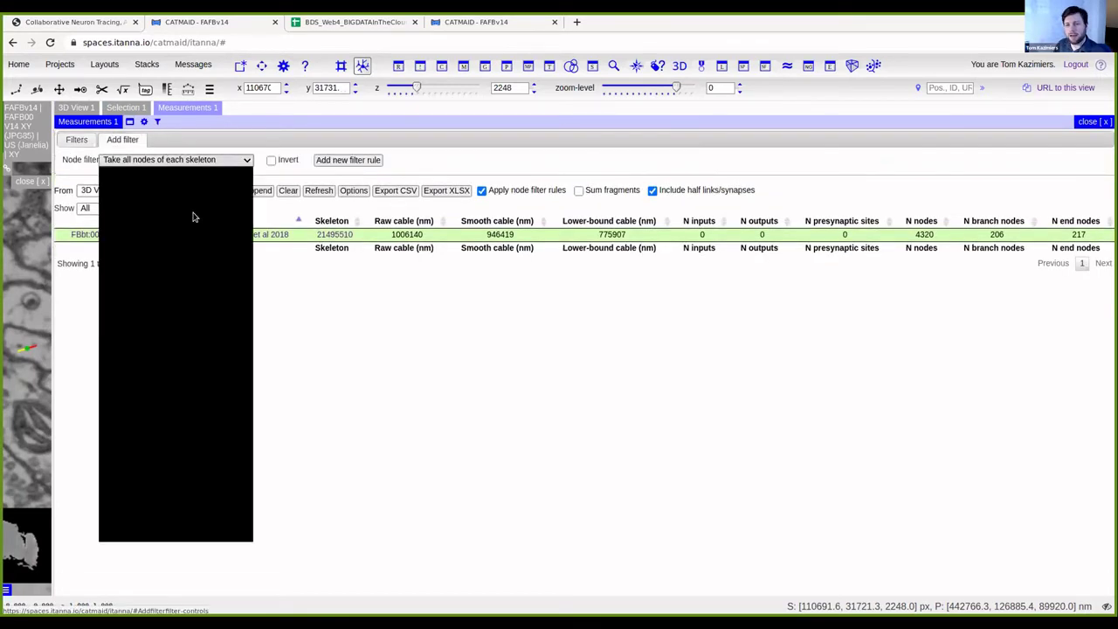
click(177, 421)
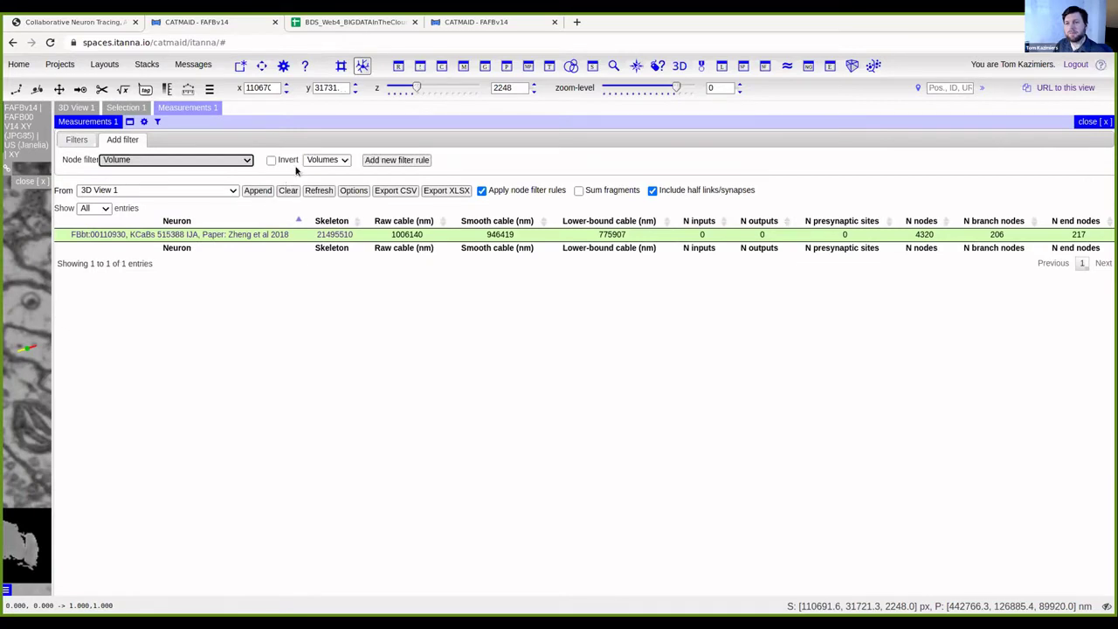
click(324, 160)
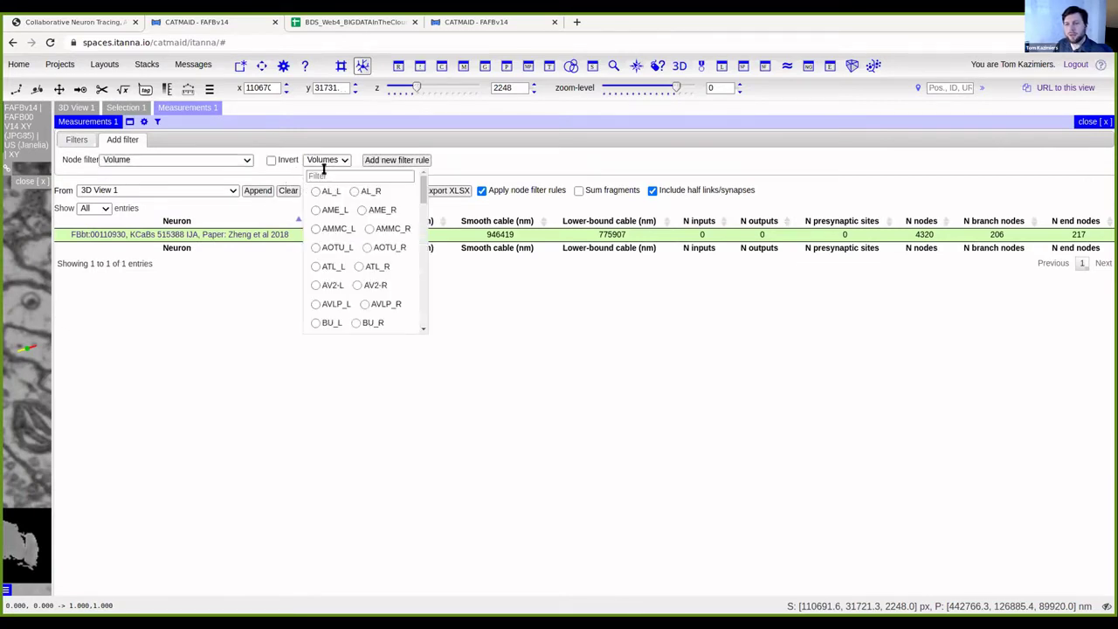
text(s)
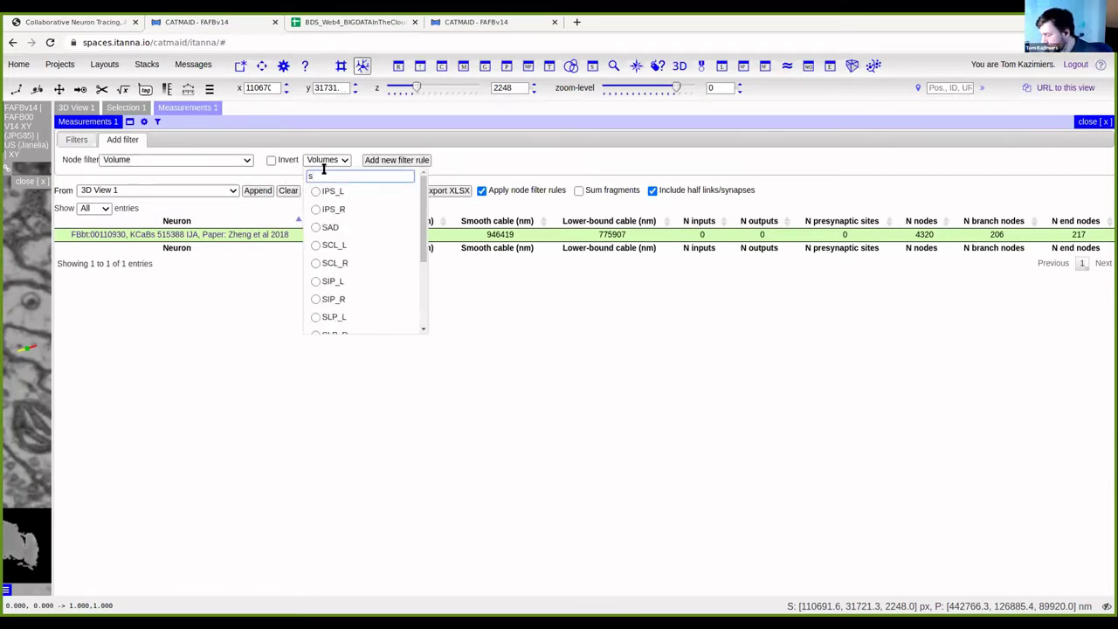
text(ip)
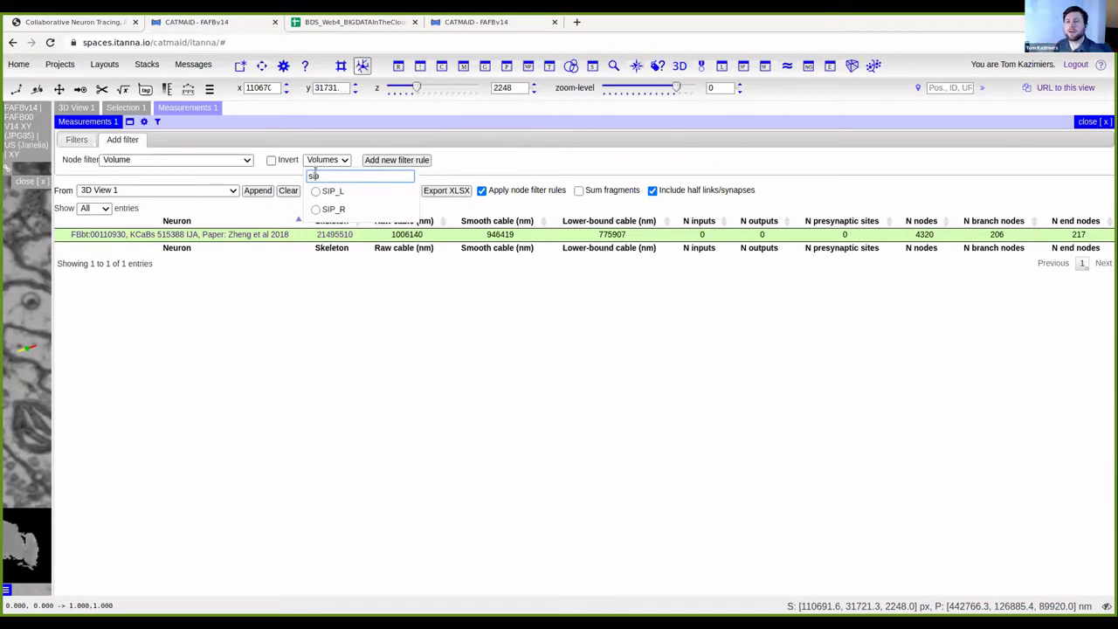
click(313, 209)
click(343, 159)
click(367, 160)
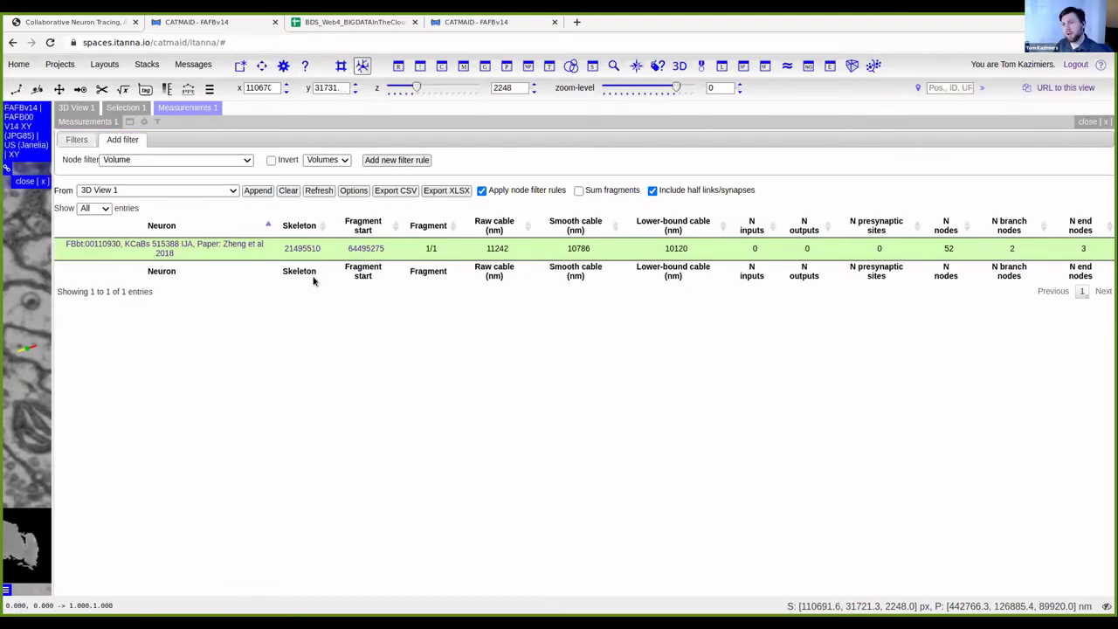
Close the 3D view, selection and measurements windows so only the image stack stays open.
click(76, 108)
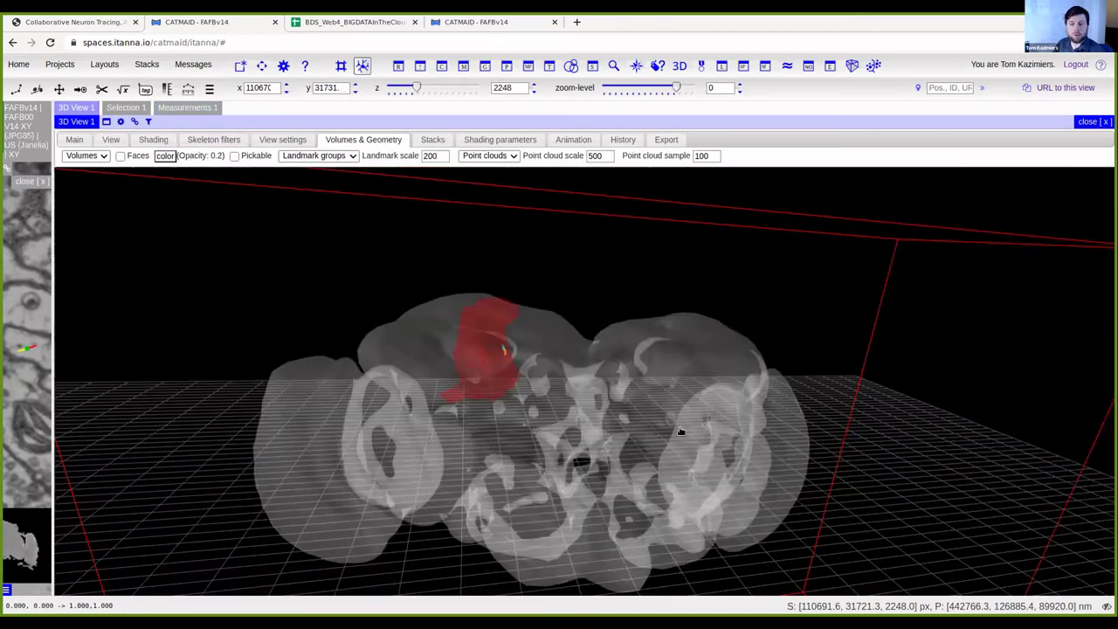
drag(702, 443, 726, 393)
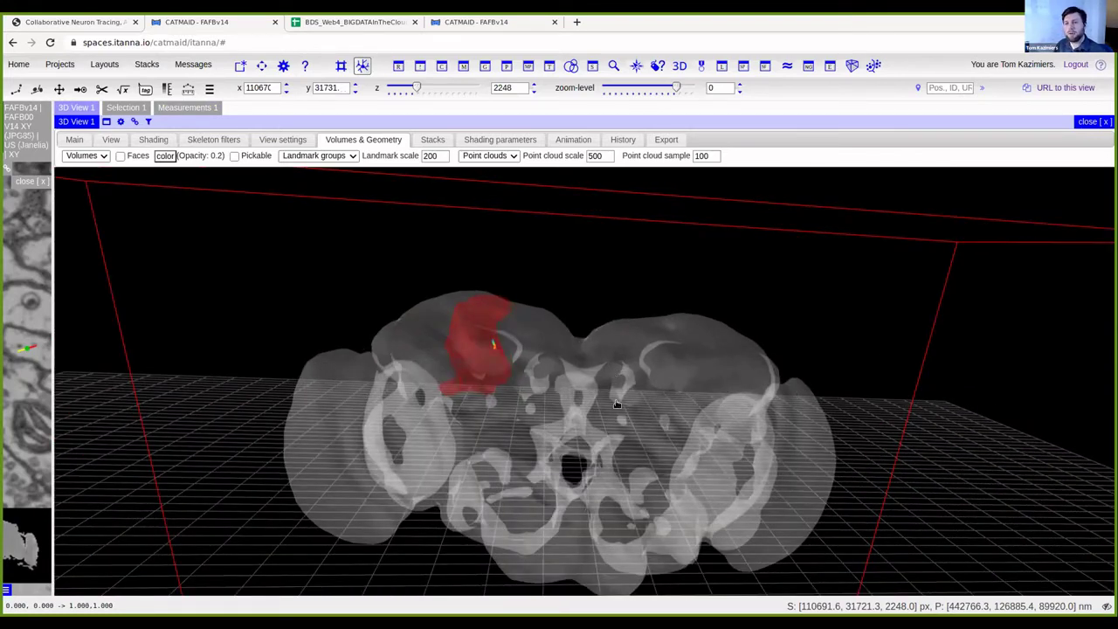
drag(794, 390, 560, 262)
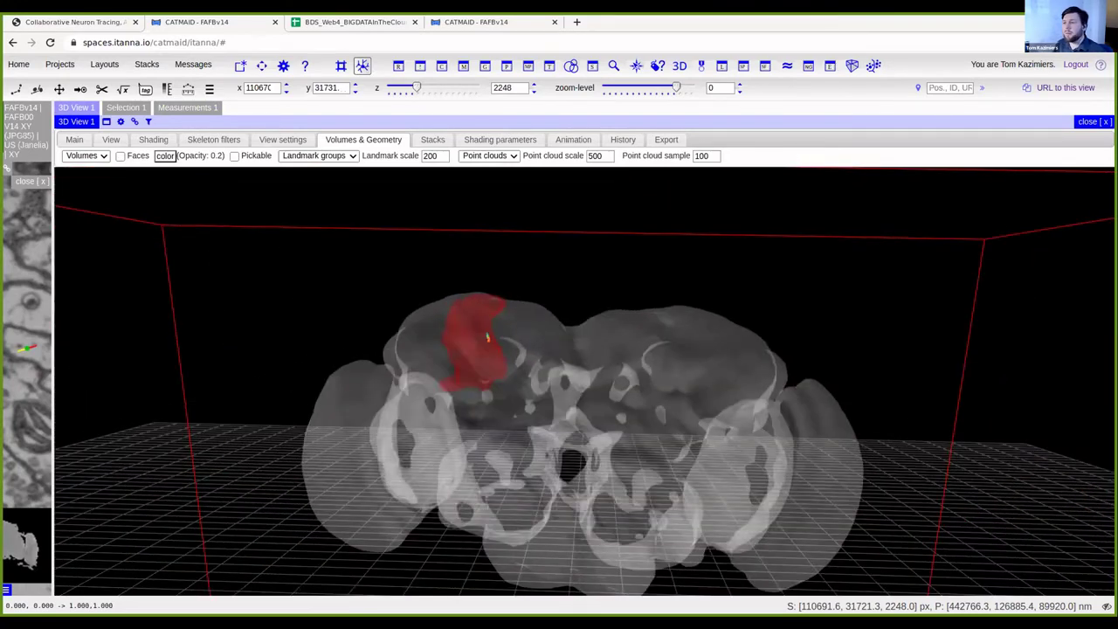
click(1101, 121)
click(1101, 118)
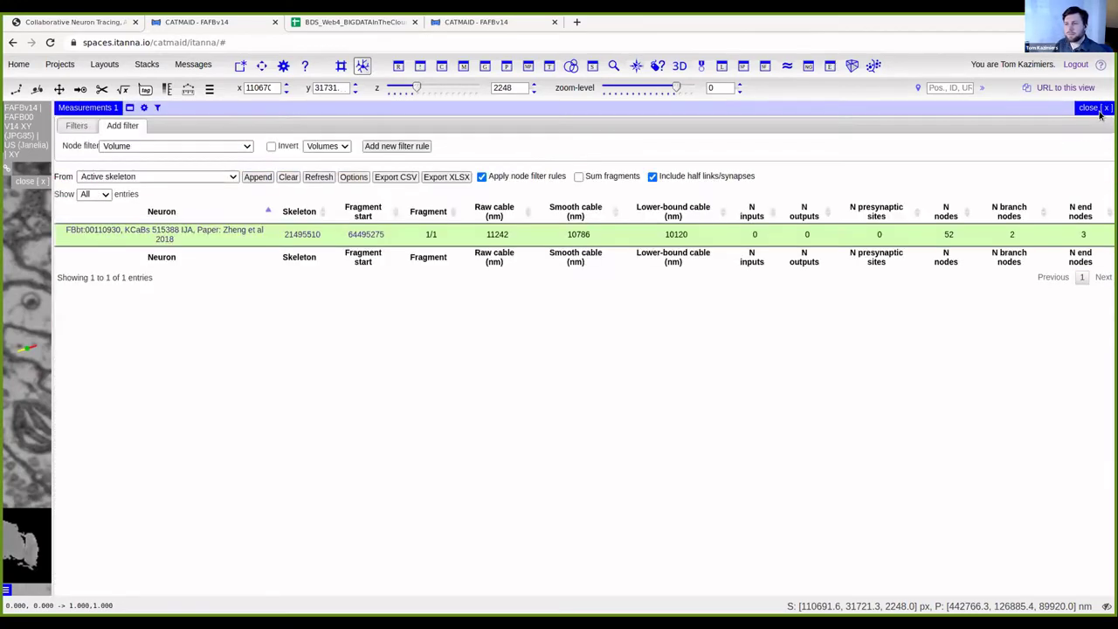
click(1092, 107)
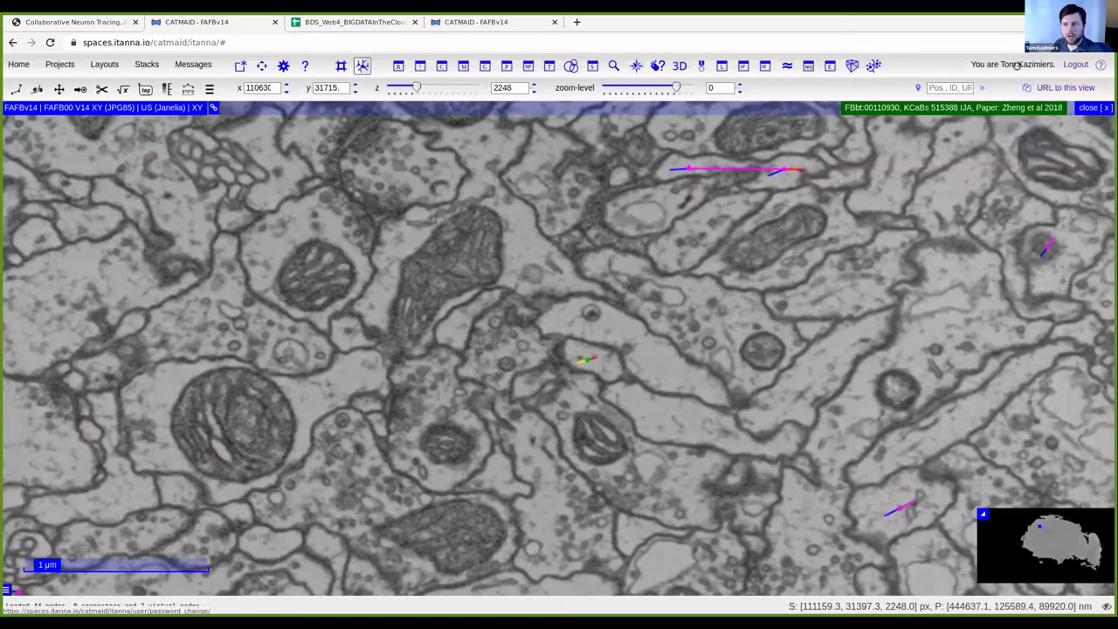
Activate a node of the MBONa2sc#1 neuron in the image stack and try to add a new node with the tracing tool.
click(691, 168)
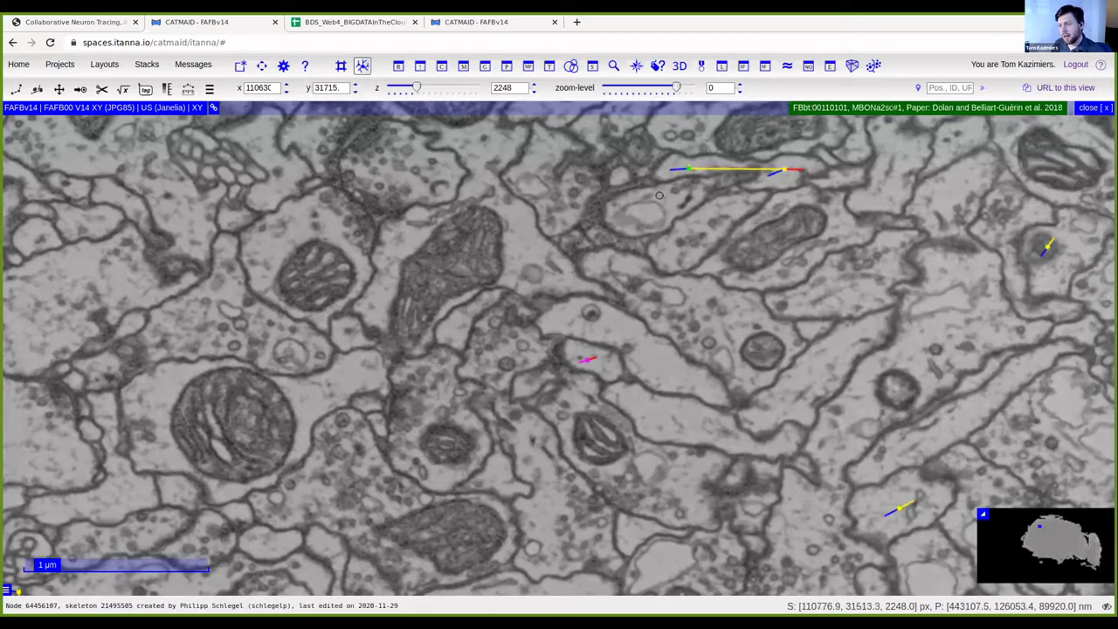
click(678, 253)
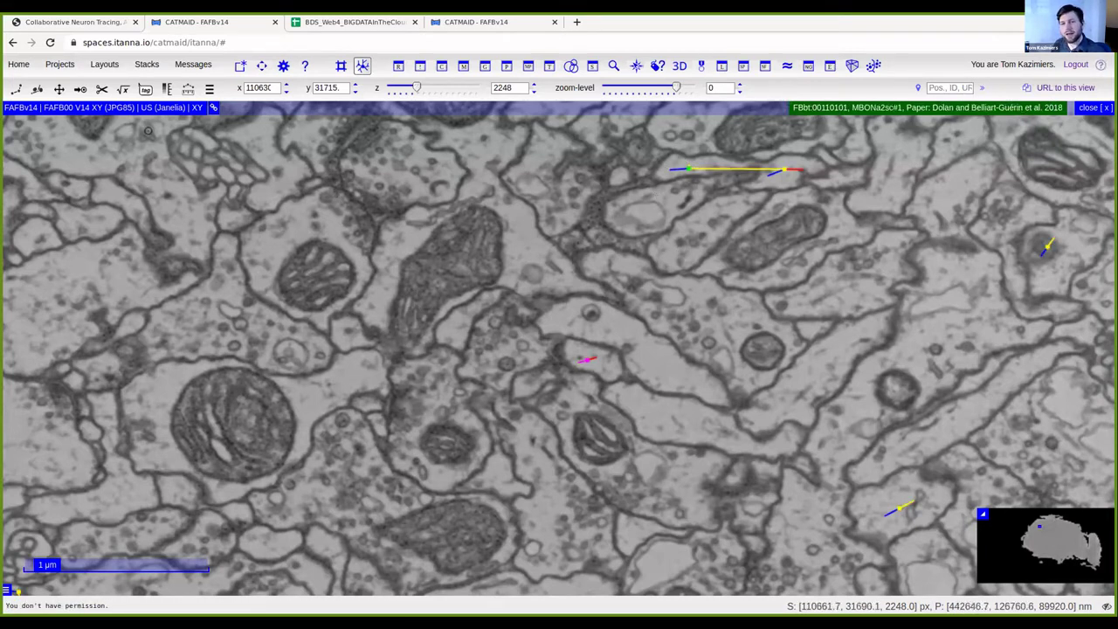
click(16, 90)
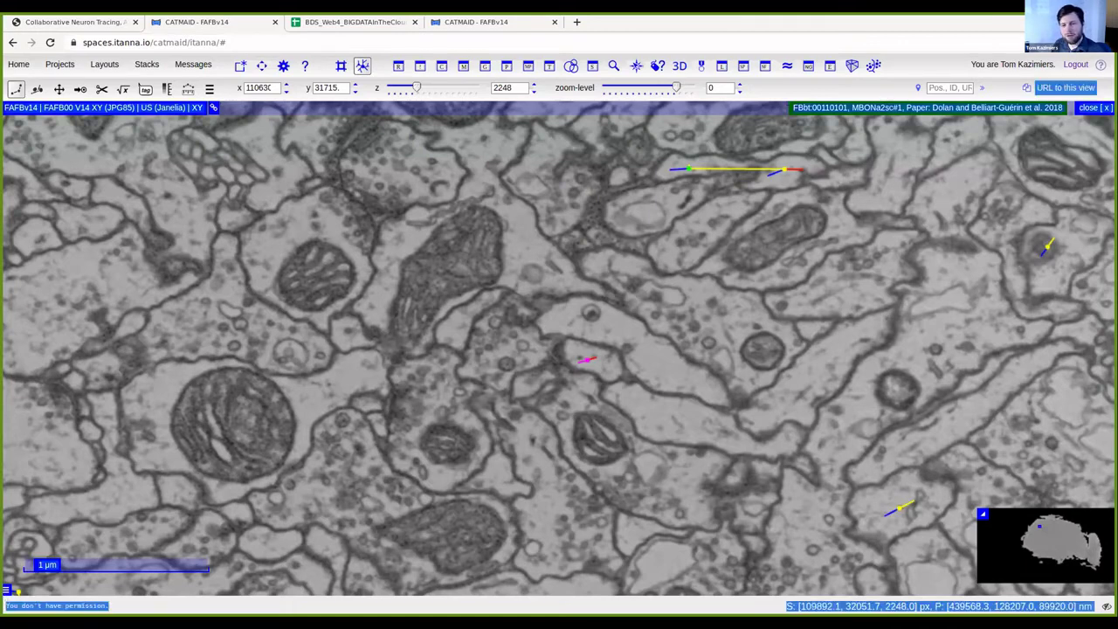
triple_click(35, 606)
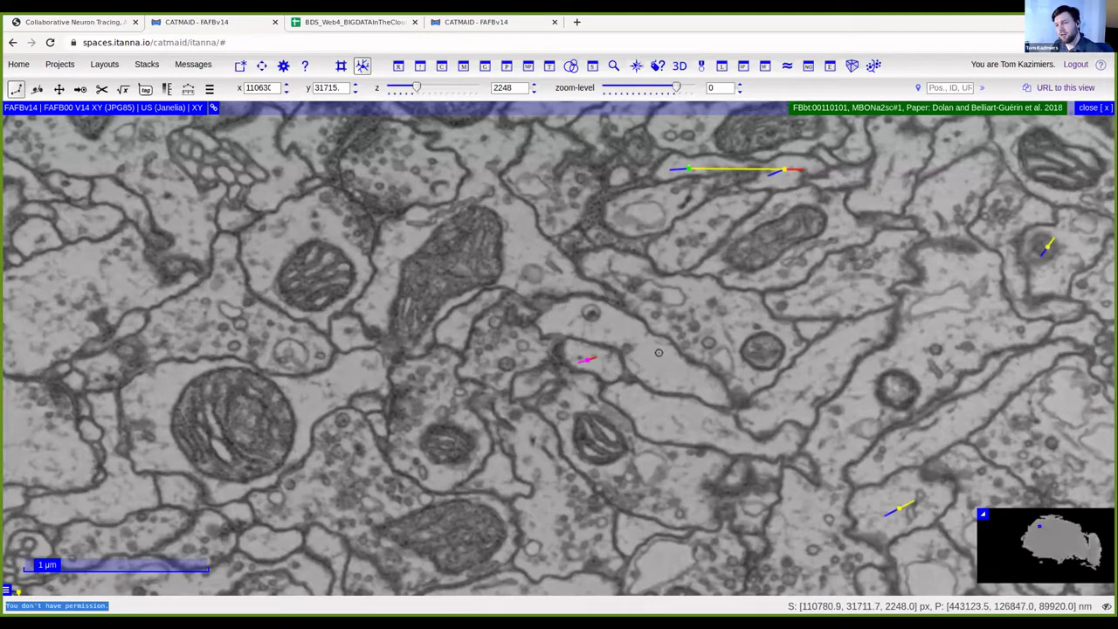
click(710, 179)
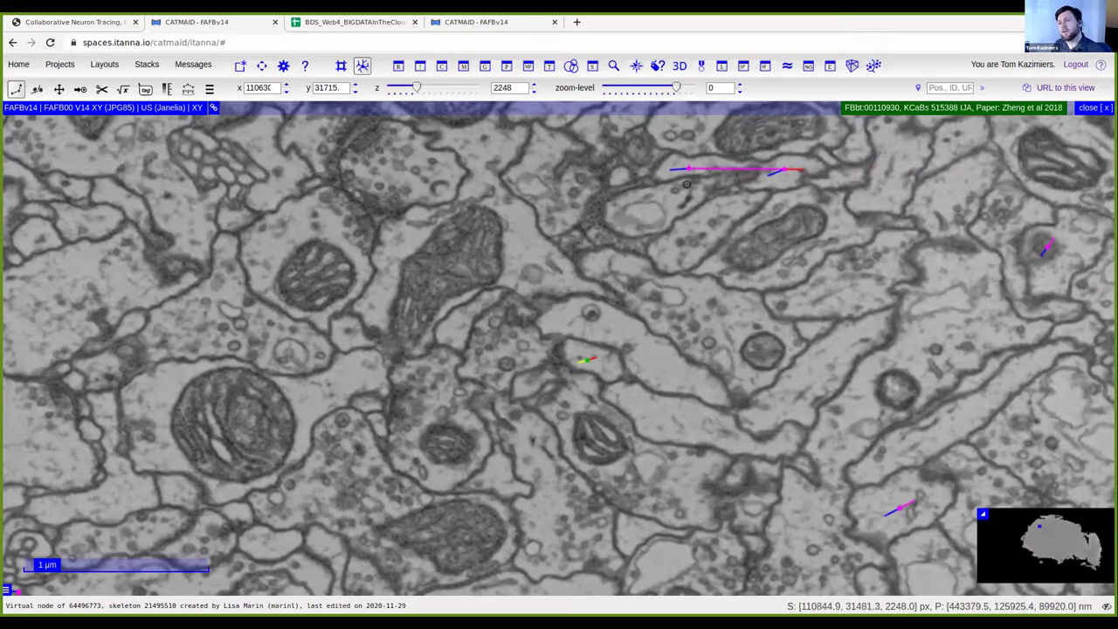
Start creating an own space from the FAFBv14 project, keeping the name Space #9 - FAFBv14 and the copying of volumes and meshes.
drag(689, 207, 726, 337)
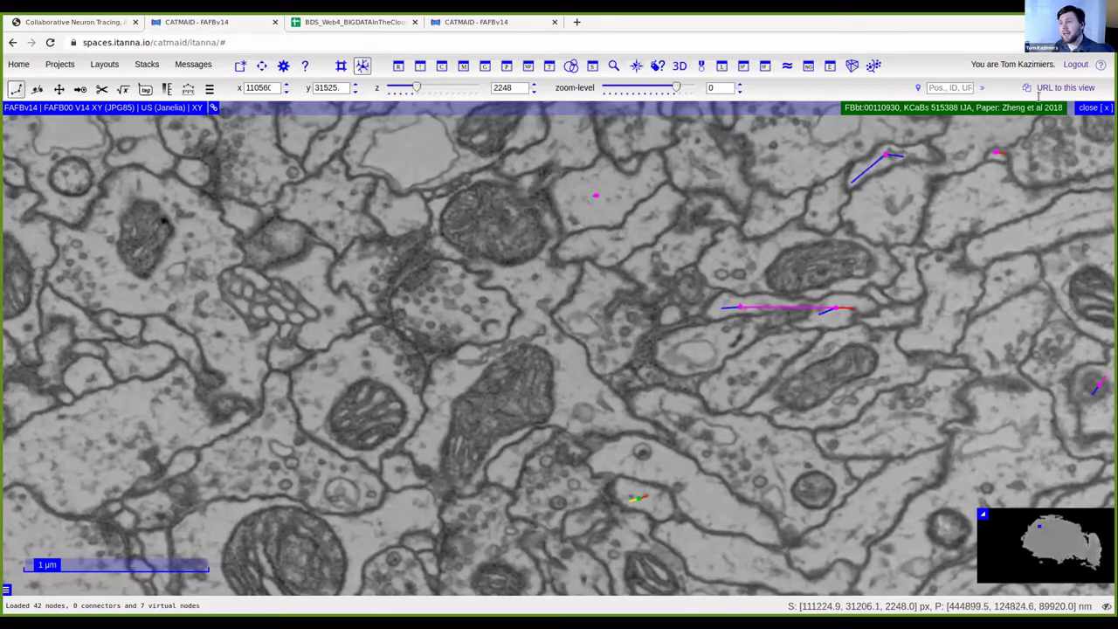
mouse_move(1027, 66)
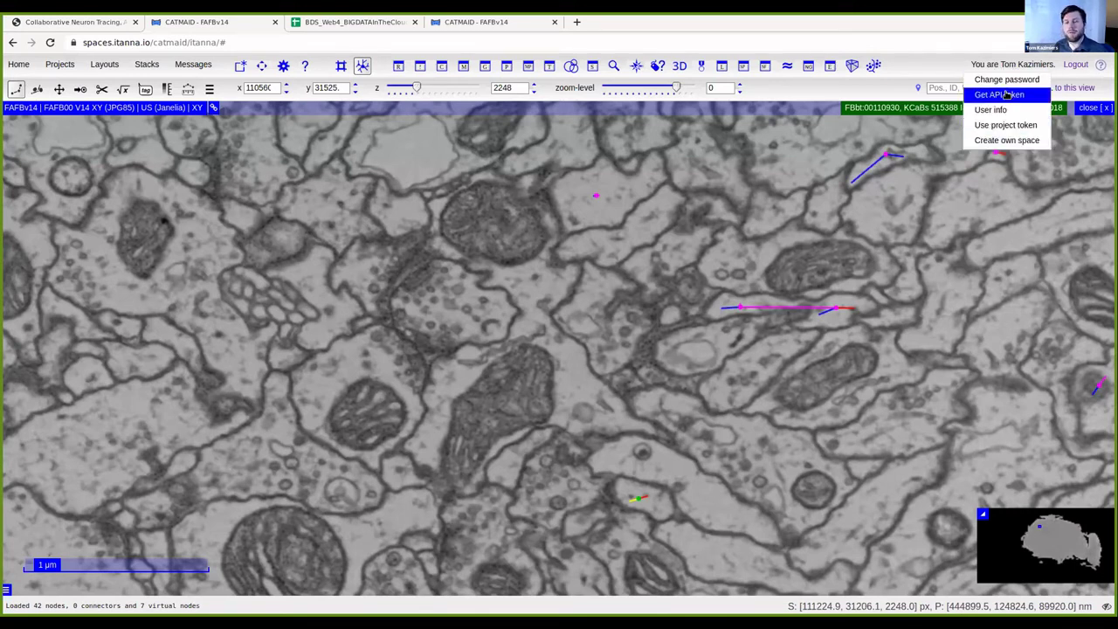
click(1027, 140)
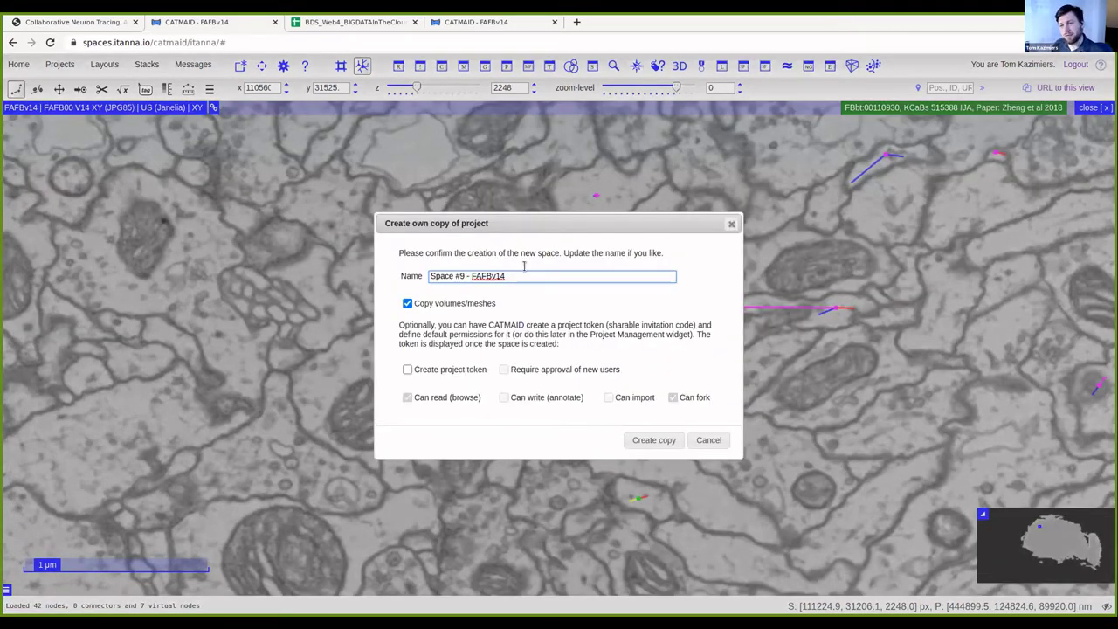
key(ctrl+a)
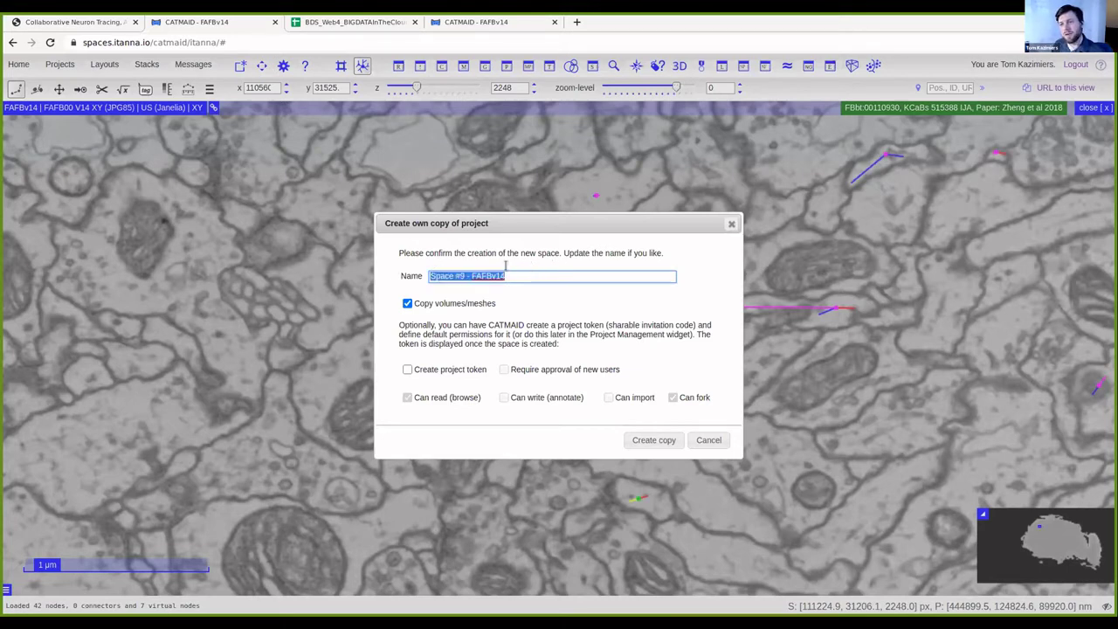
click(537, 295)
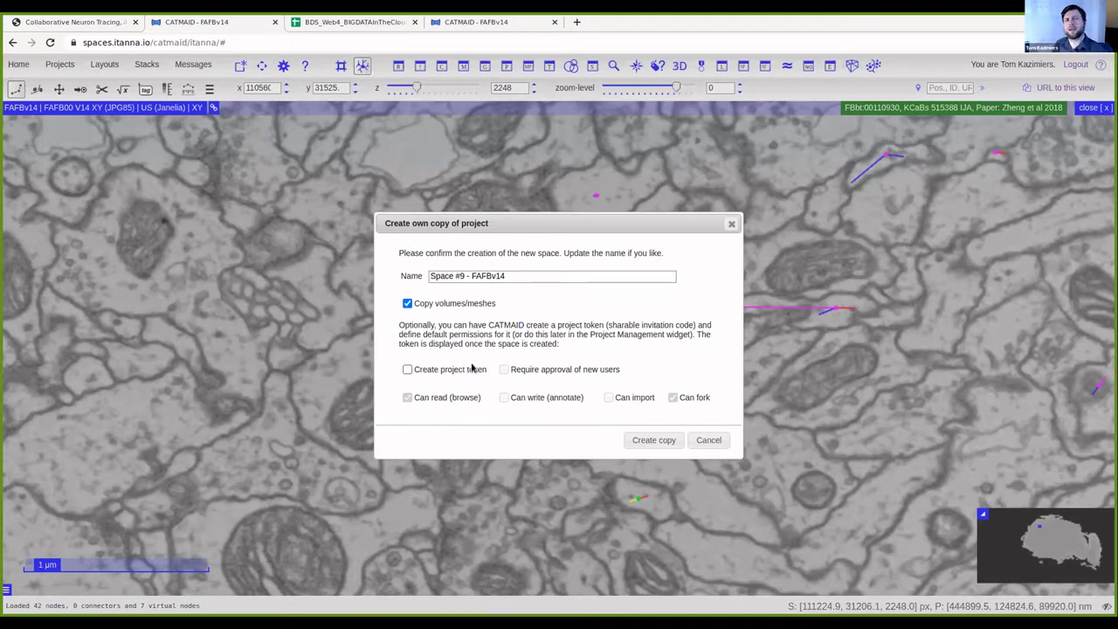
Enable a project token with read, write and fork permissions for the new space and create the copy.
click(407, 369)
click(455, 374)
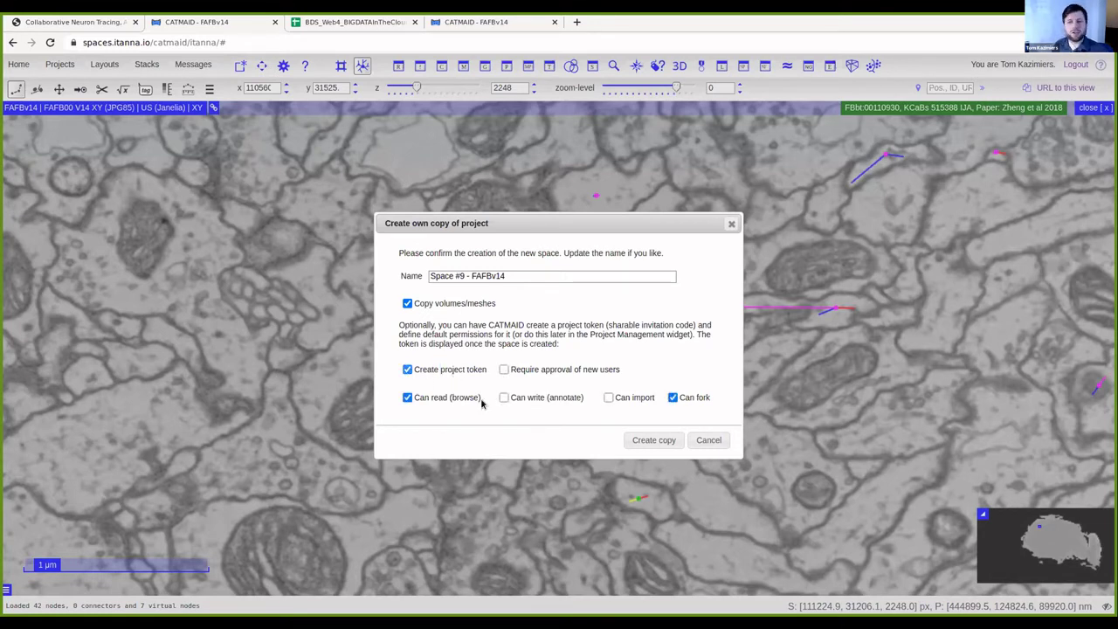
click(438, 374)
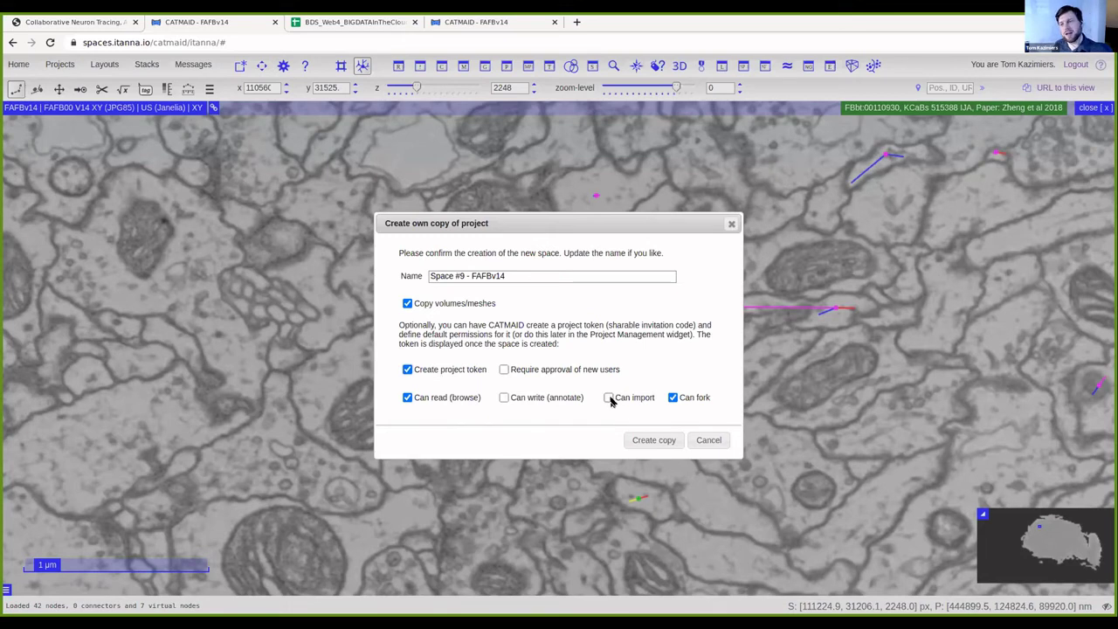
click(535, 400)
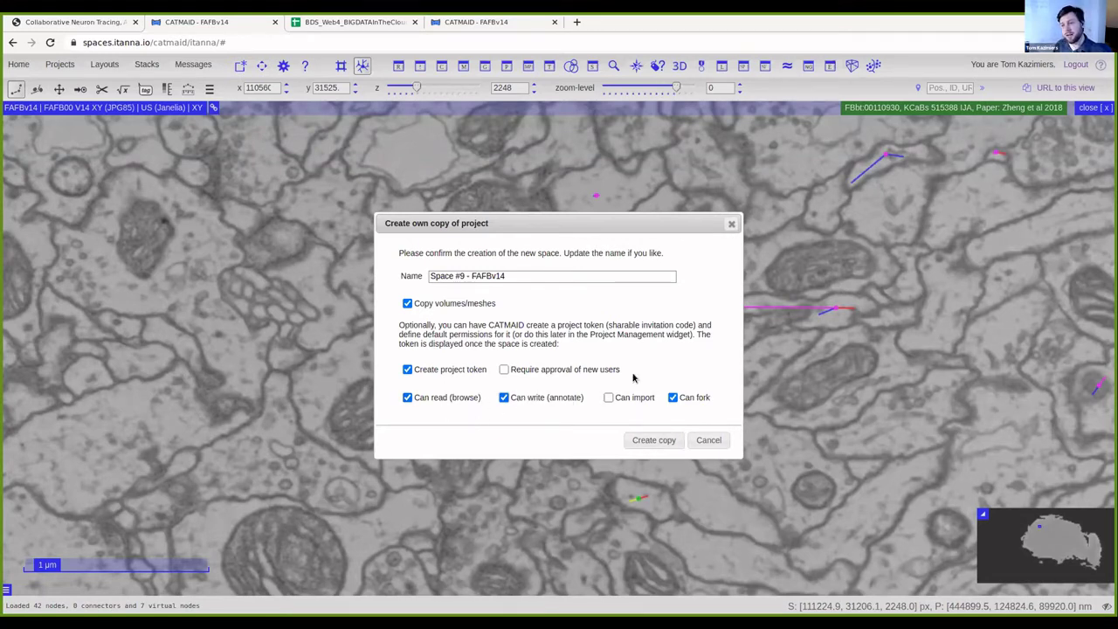
click(651, 441)
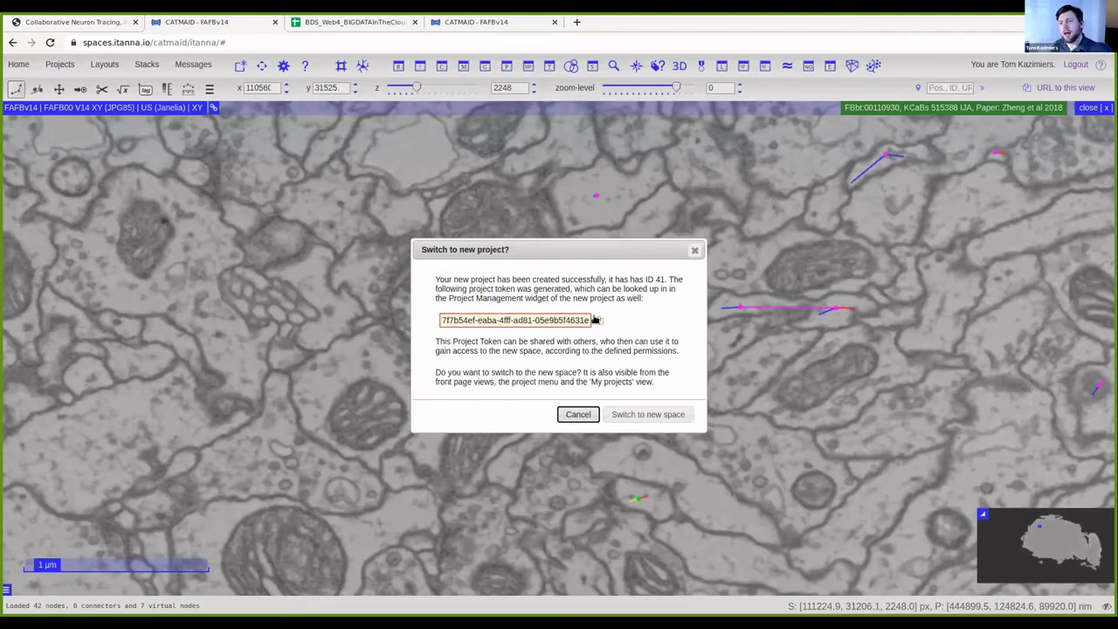
Copy the generated project token and paste it into the browser's address bar.
drag(444, 320, 610, 321)
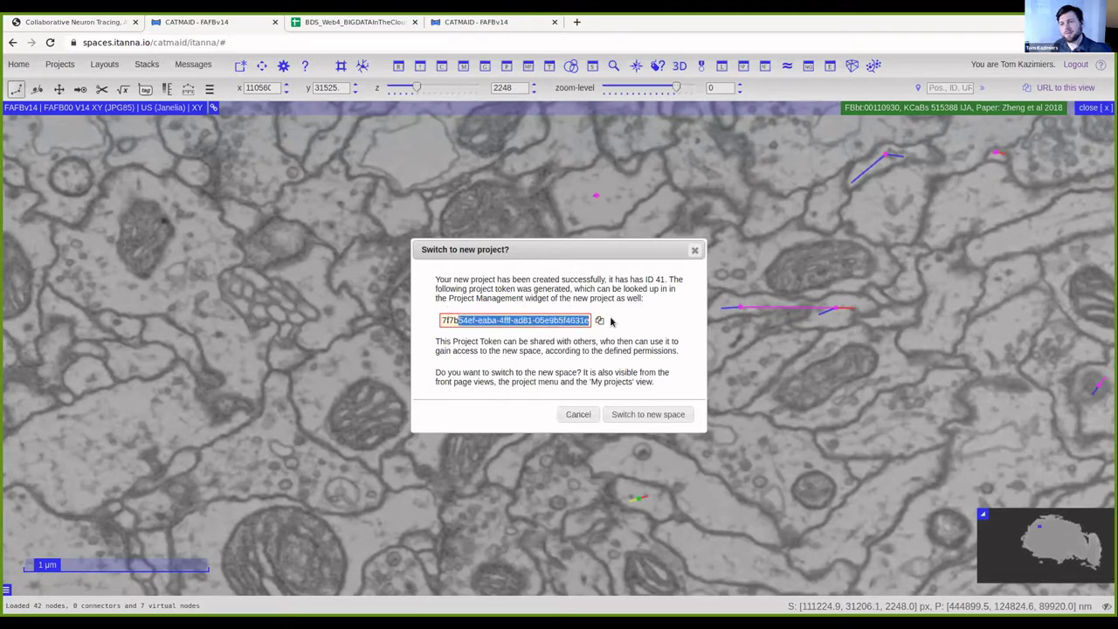
click(595, 321)
click(596, 321)
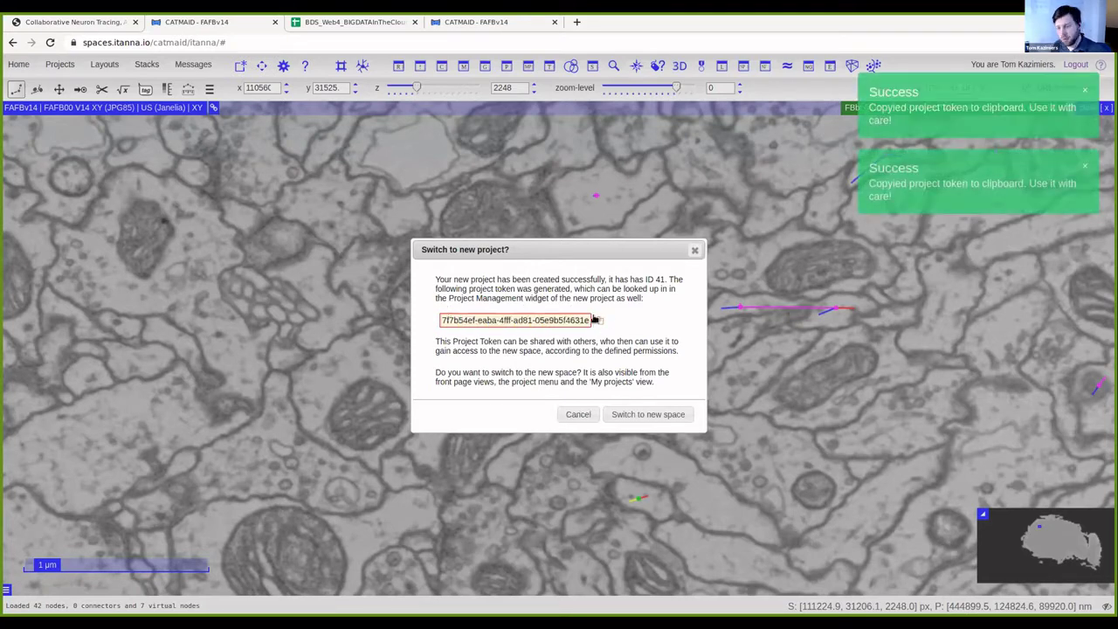
click(594, 321)
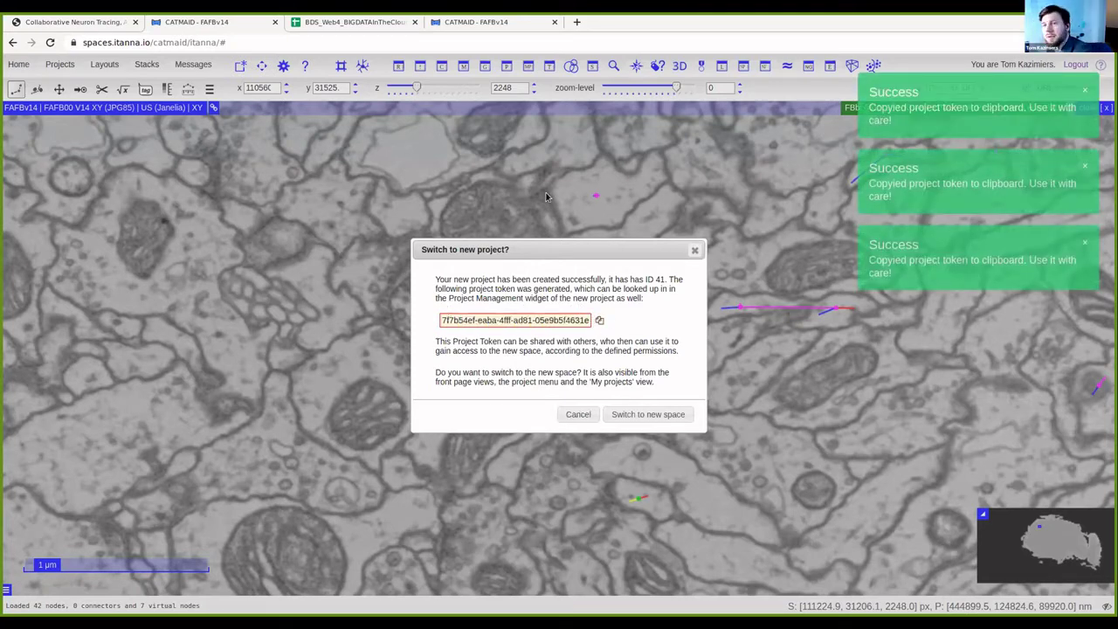
click(515, 39)
key(BackSpace)
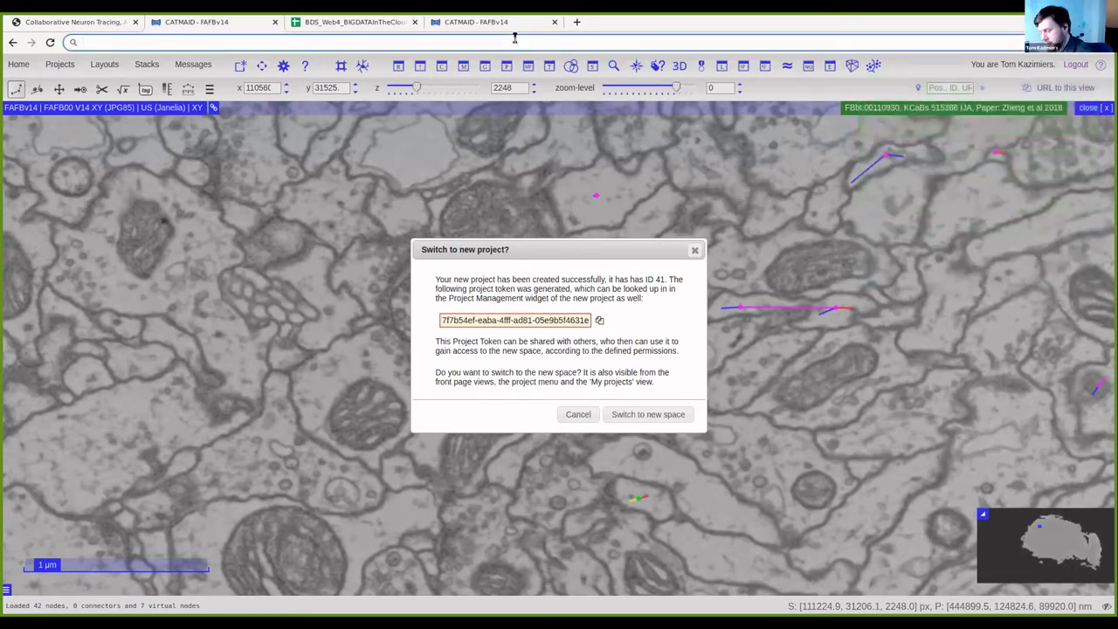
click(600, 320)
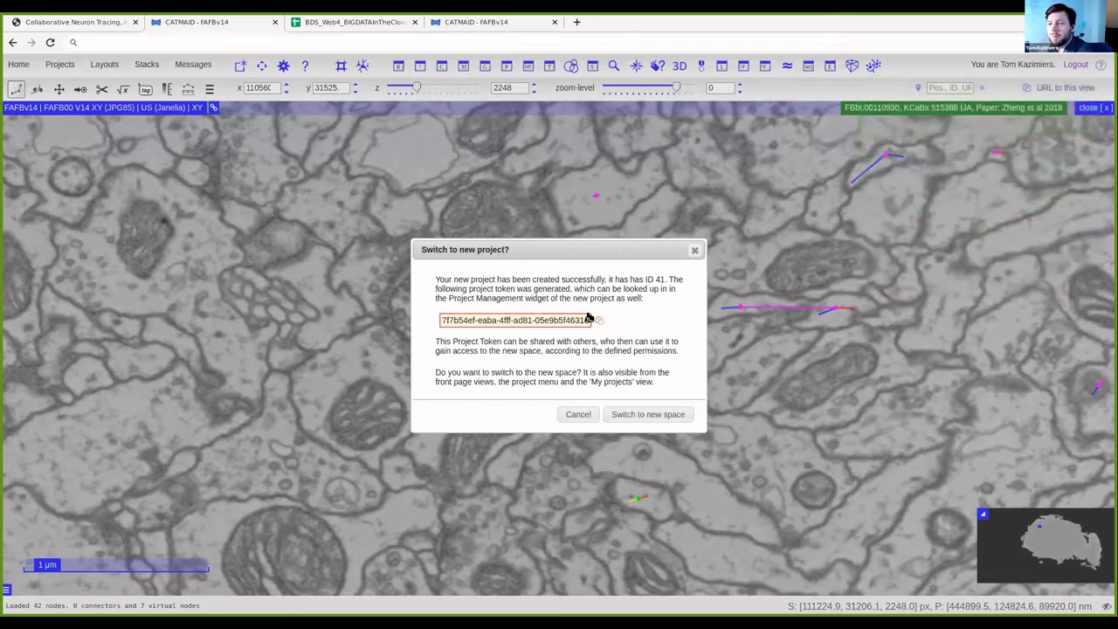
double_click(599, 320)
click(389, 41)
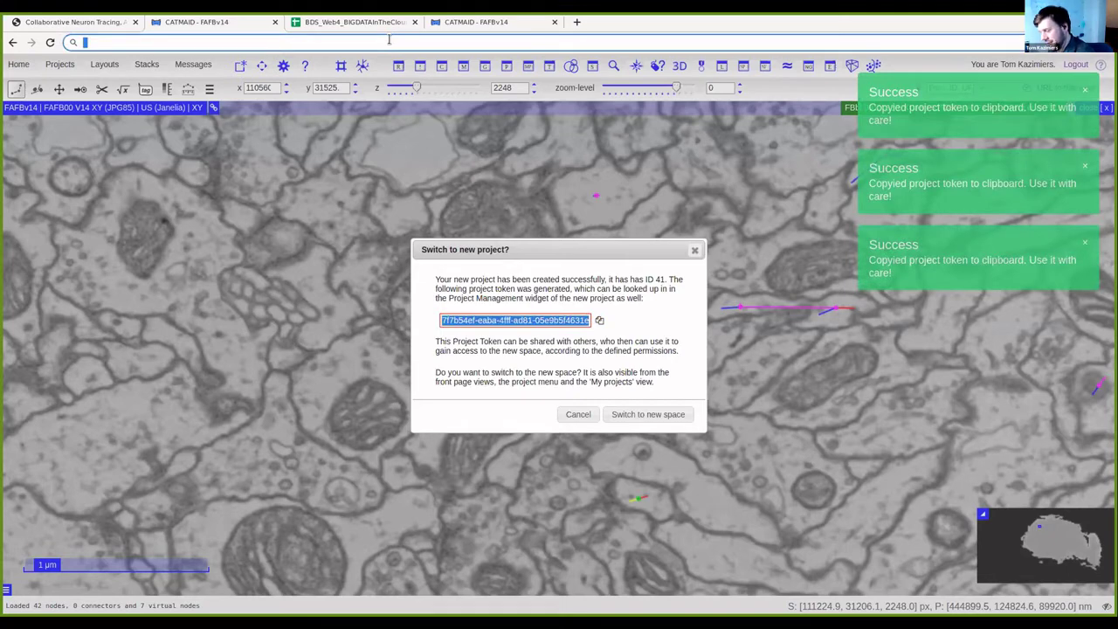
key(ctrl+v)
Switch to the newly created space and activate the tracing tool.
click(577, 414)
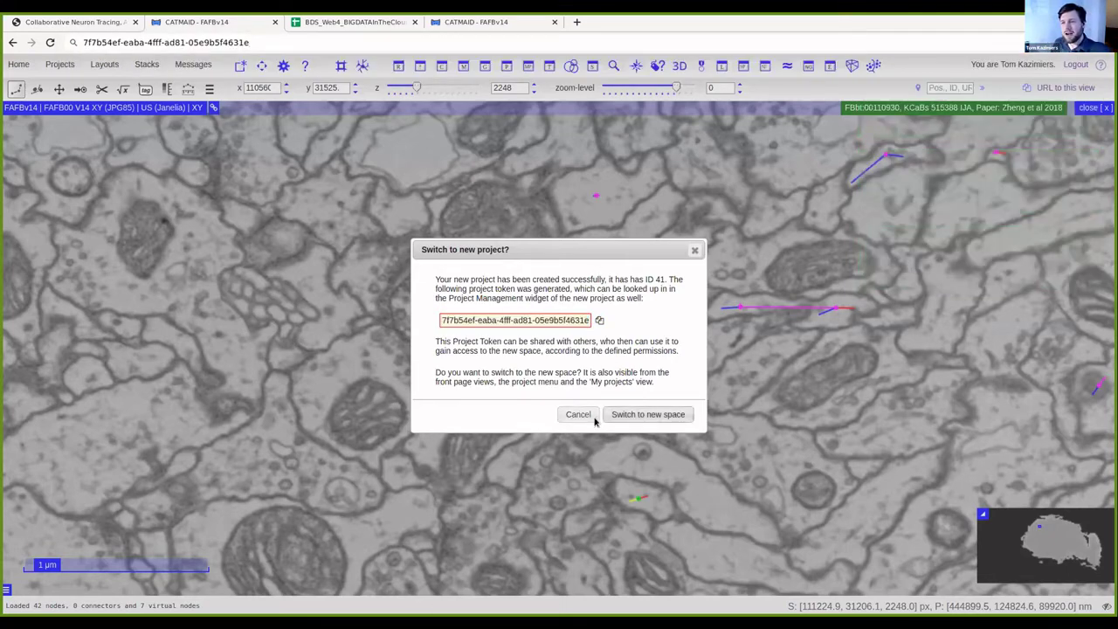
click(645, 414)
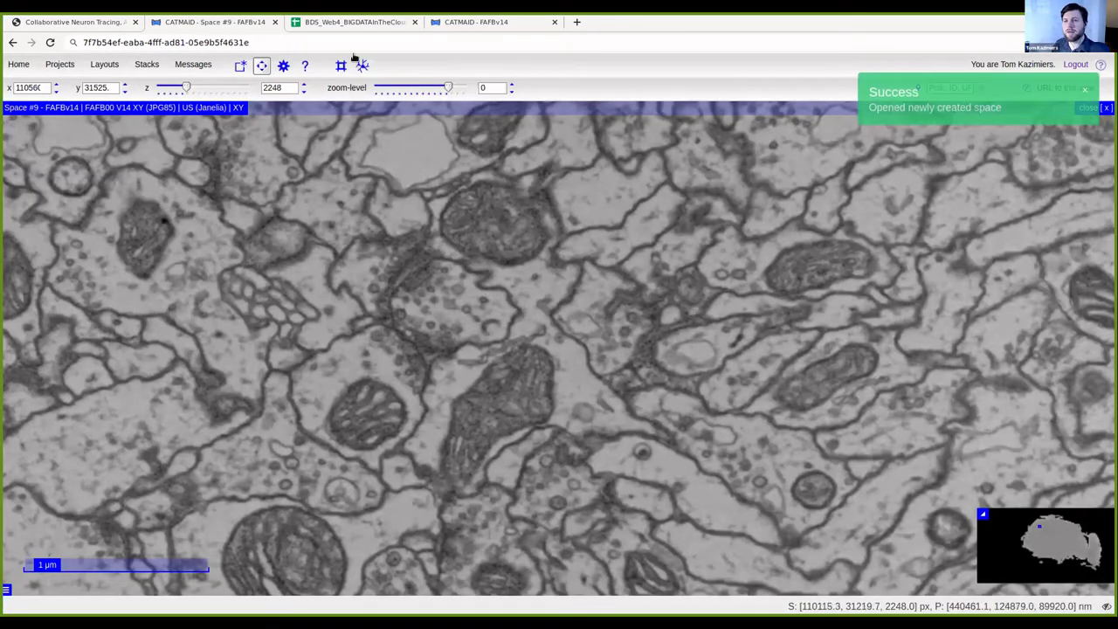
click(362, 66)
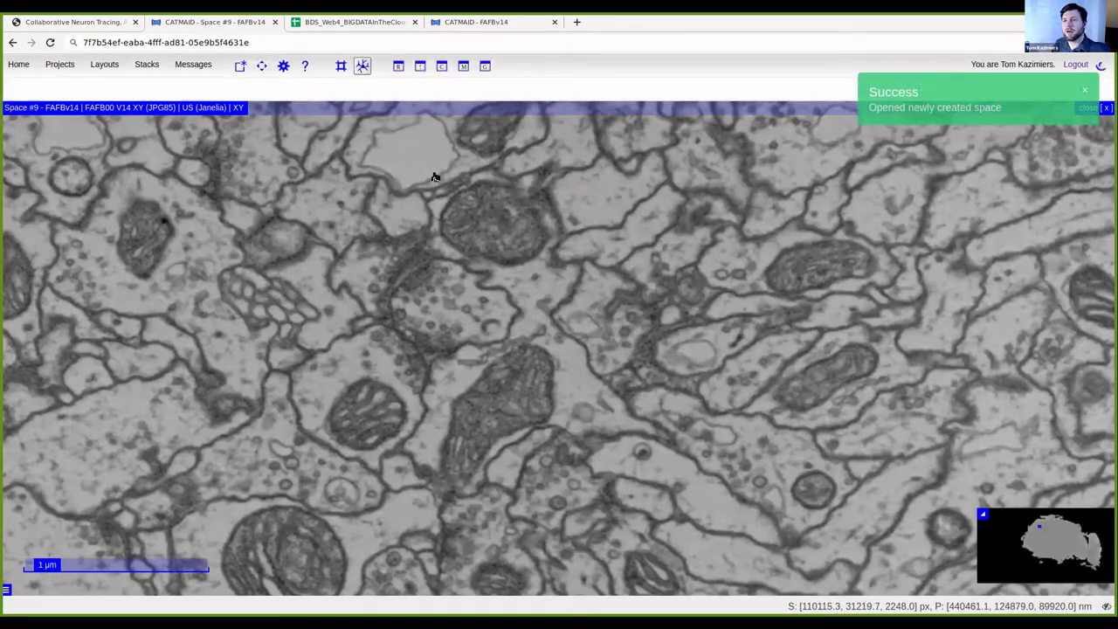
Trace a new skeleton of five connected nodes in the upper middle of the image stack.
click(486, 299)
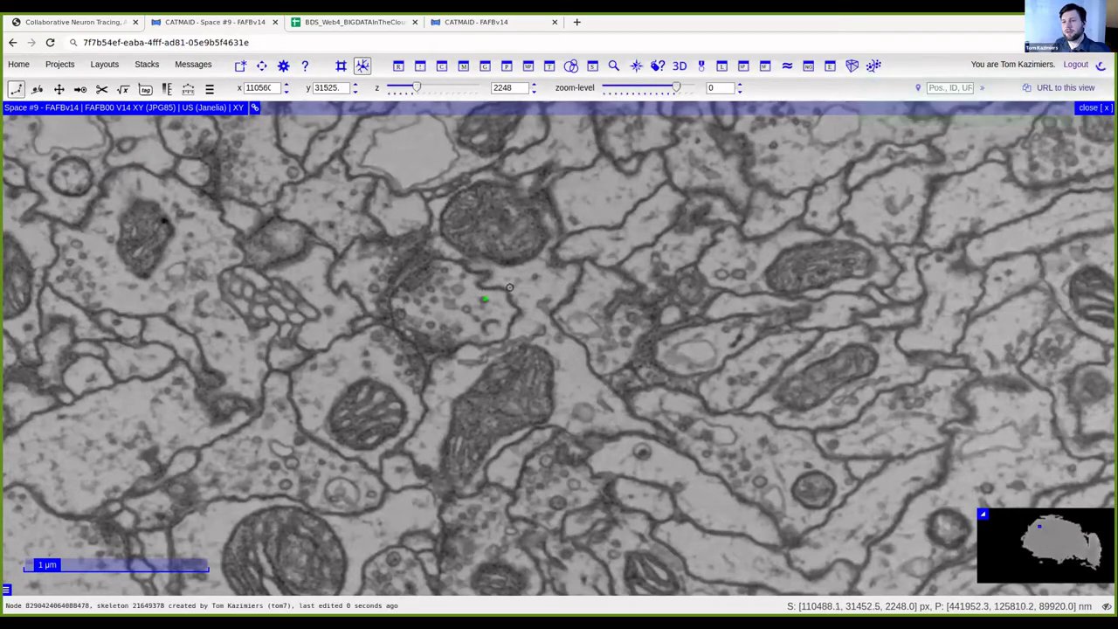
click(514, 291)
click(553, 260)
click(580, 217)
click(613, 270)
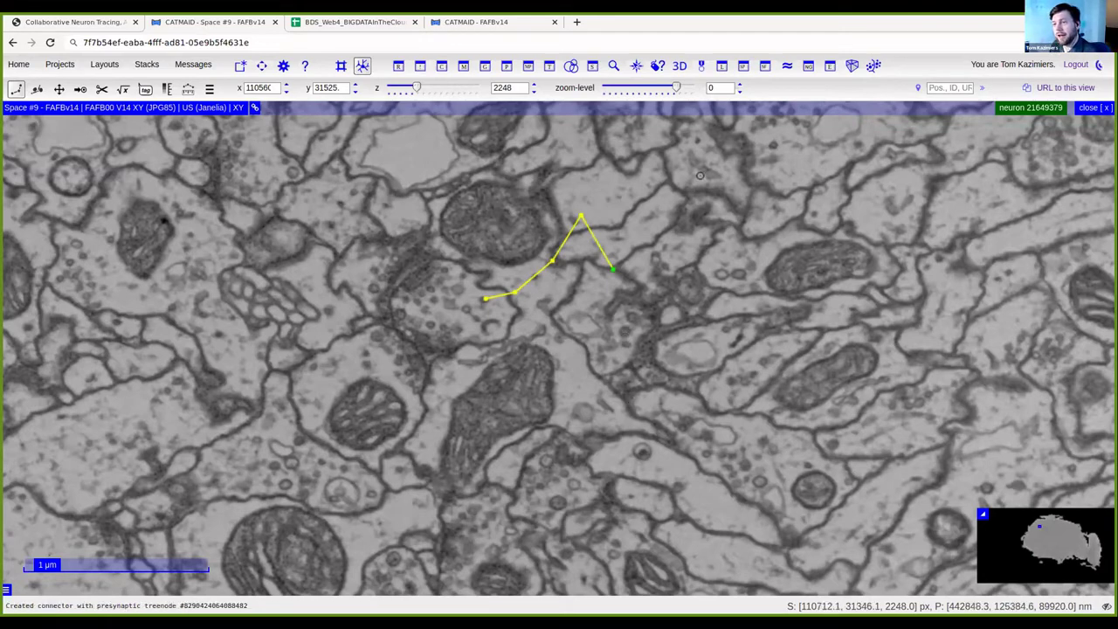
Add a synaptic connector from the skeleton's last node to three postsynaptic nodes, and move the skeleton's peak node down closer to its neighbours.
alt+shift+click(669, 216)
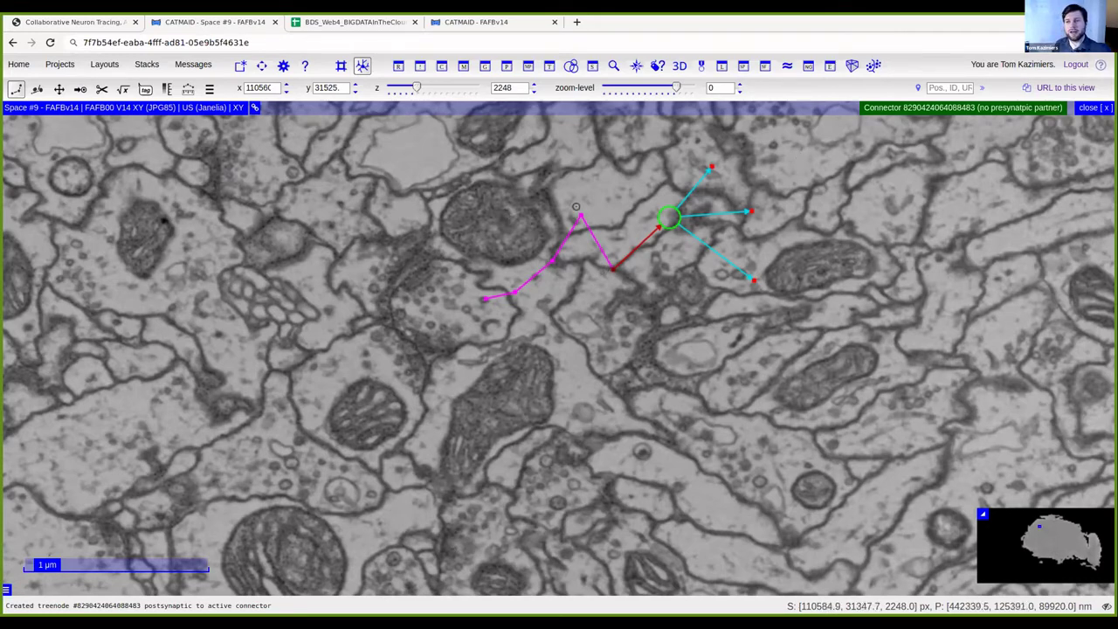
click(577, 215)
key(Delete)
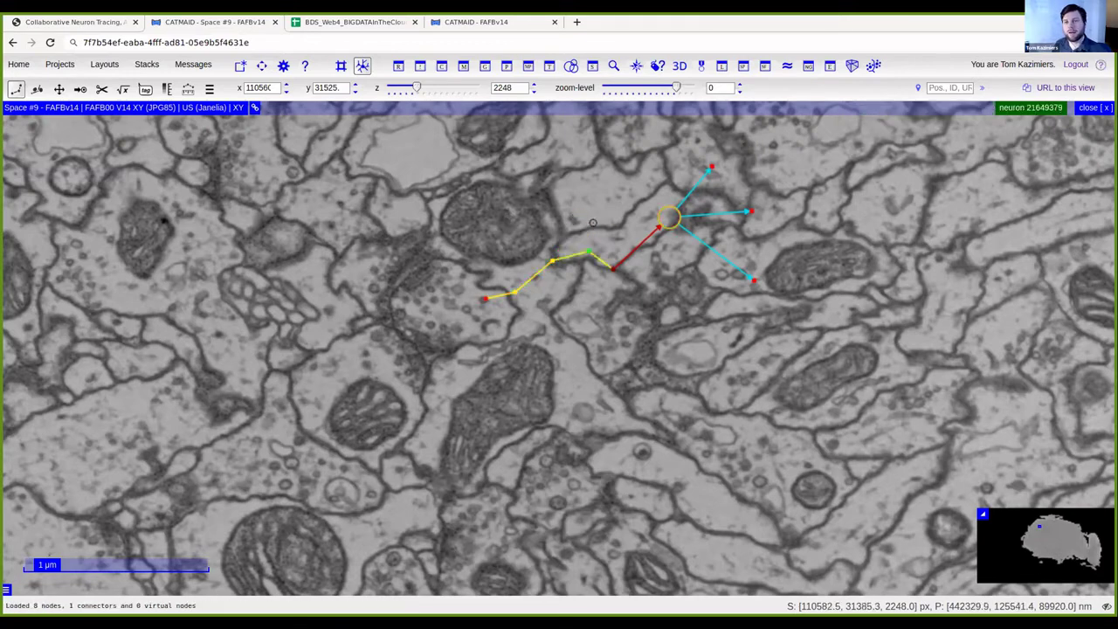
Exit the space and redeem the copied project token from the project overview, without switching to the project.
click(1092, 107)
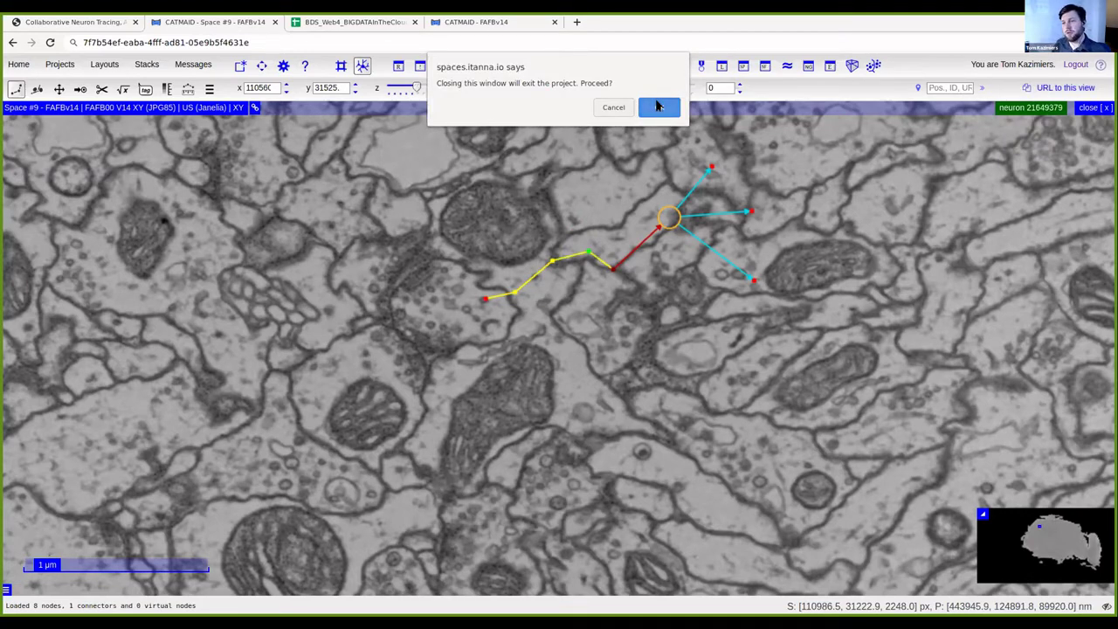
click(658, 106)
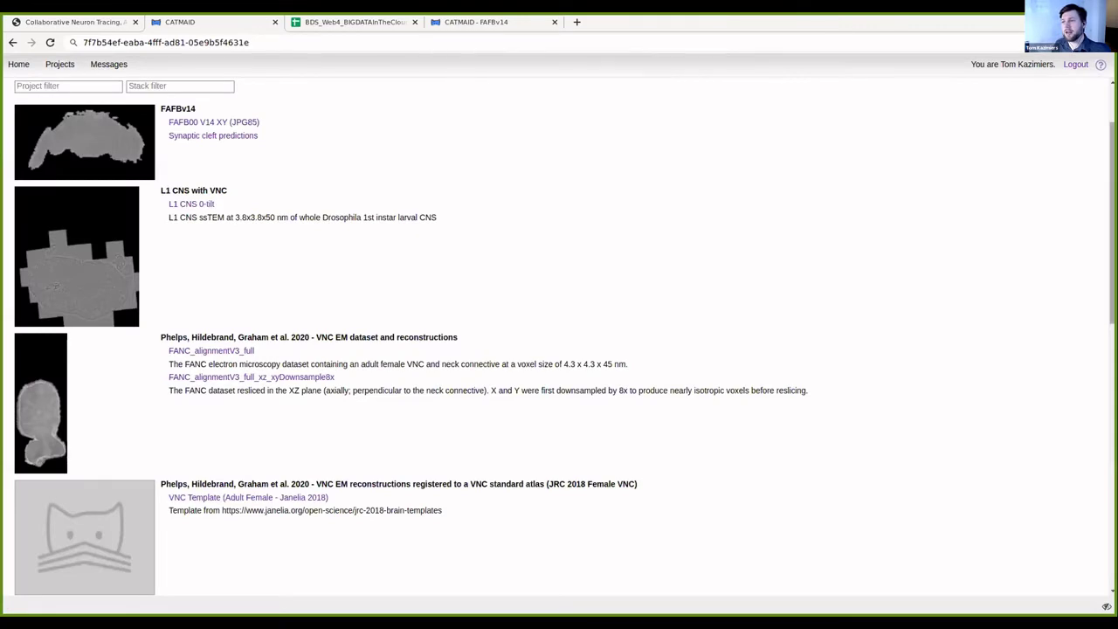
mouse_move(1019, 63)
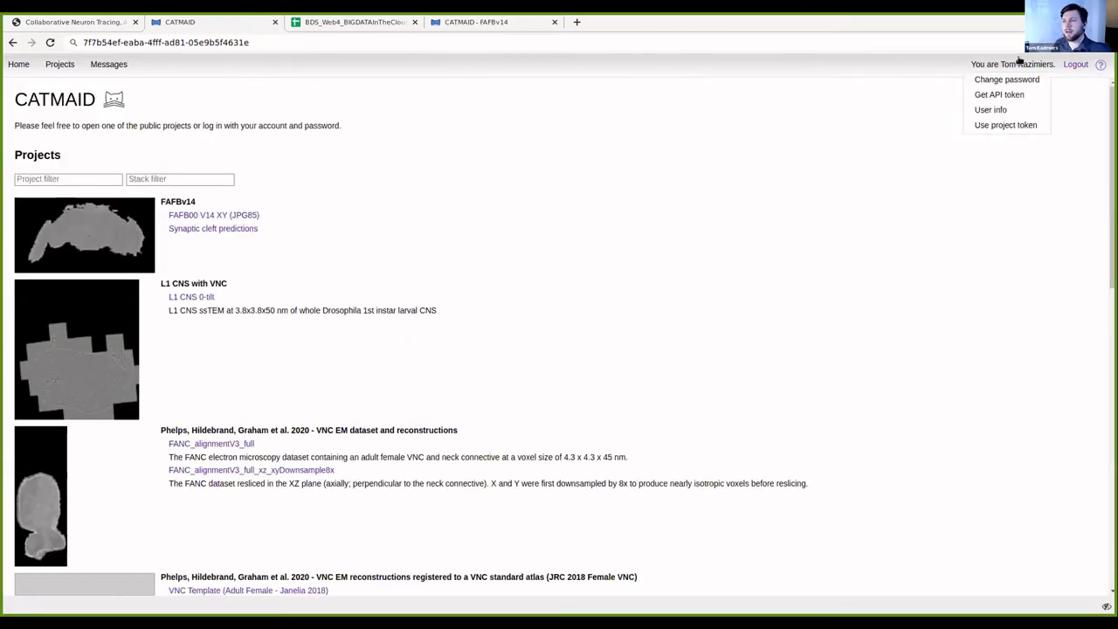
click(1030, 126)
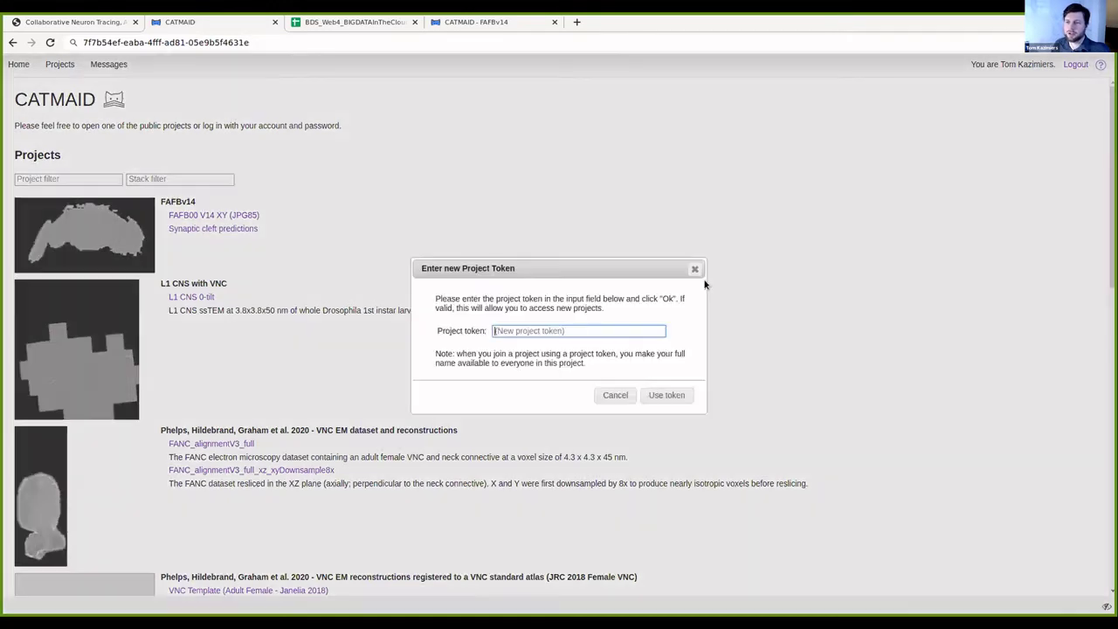
key(ctrl+v)
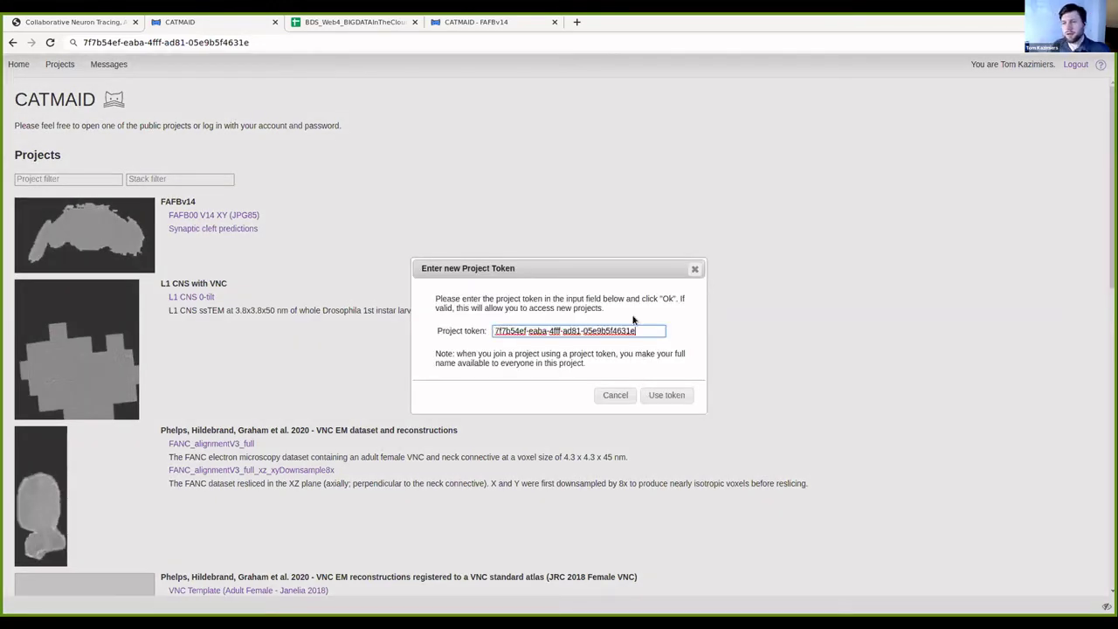
click(680, 396)
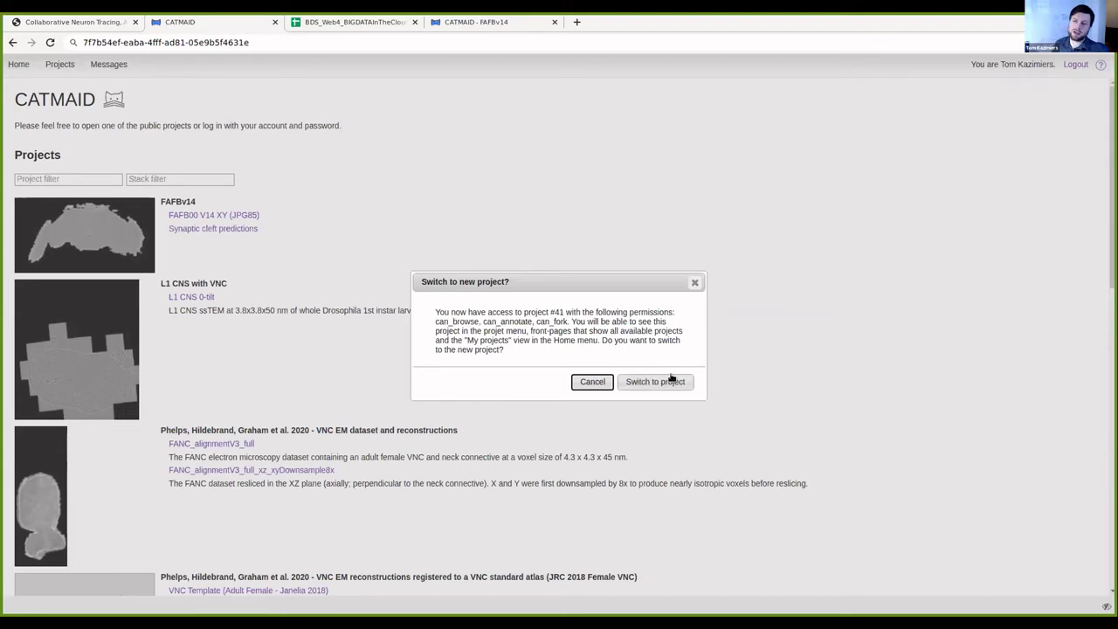
click(590, 381)
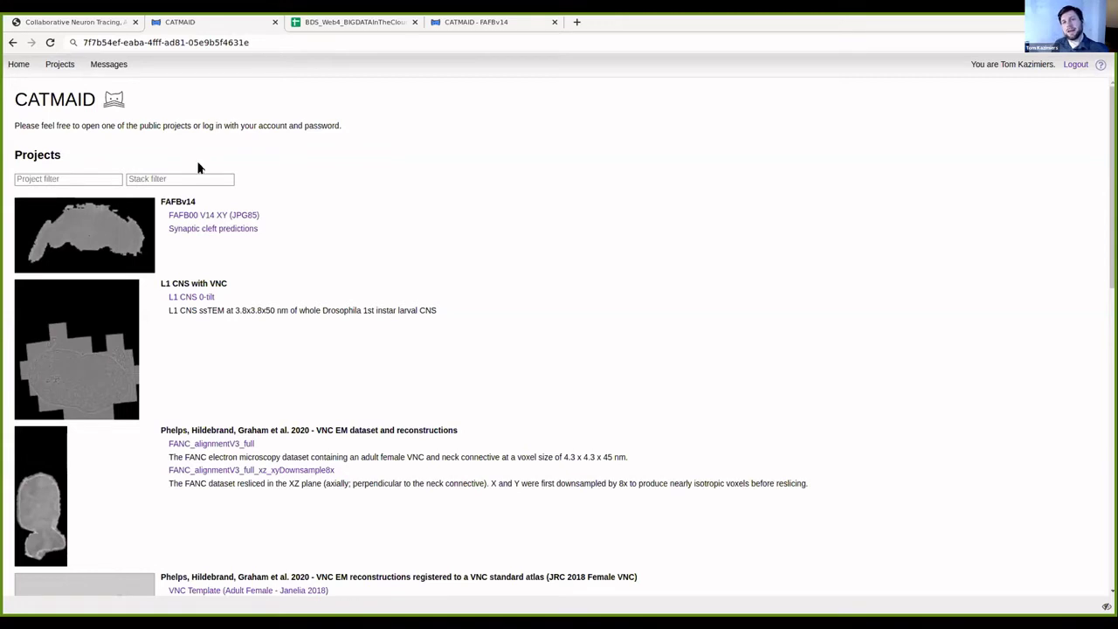
Look through the project overview for the new space and show the My projects view.
mouse_move(999, 67)
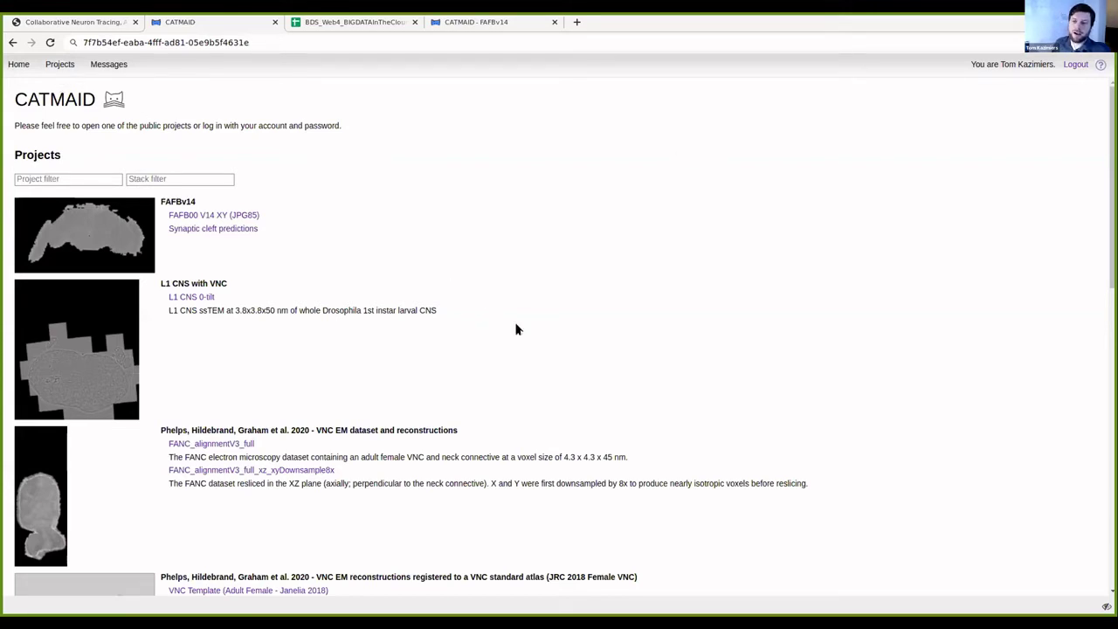
scroll(568, 324, down, 6)
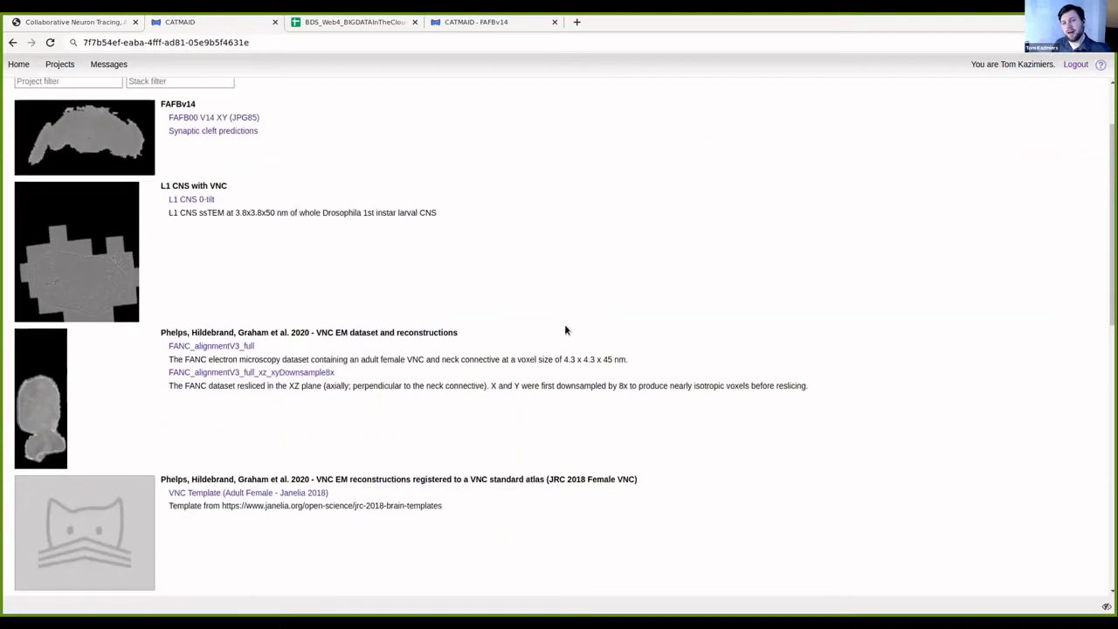
scroll(592, 411, down, 3)
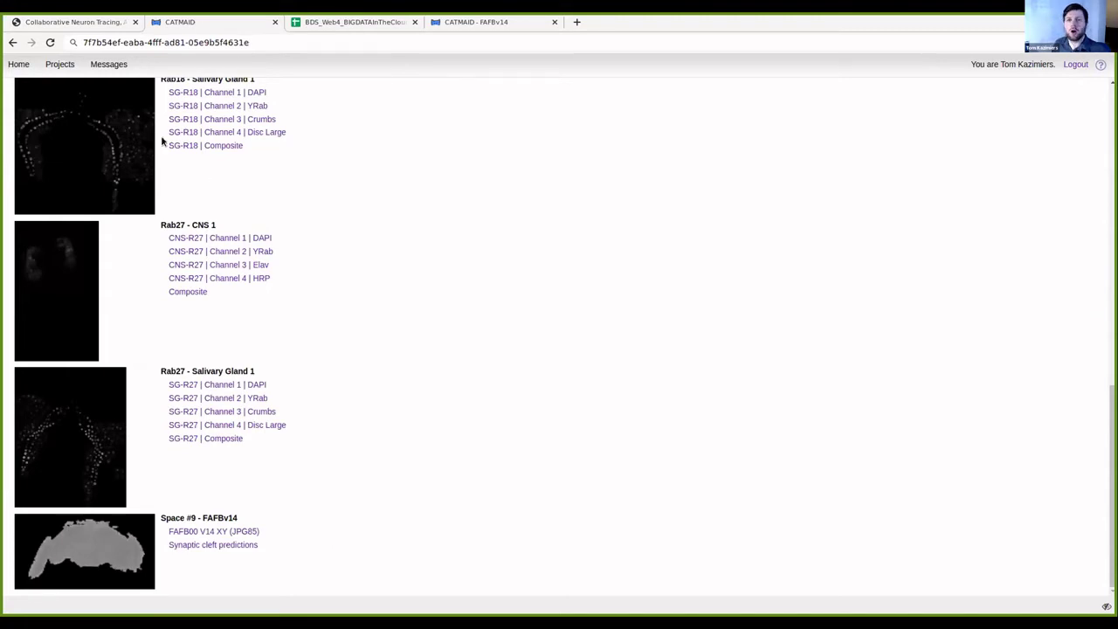
scroll(394, 367, up, 10)
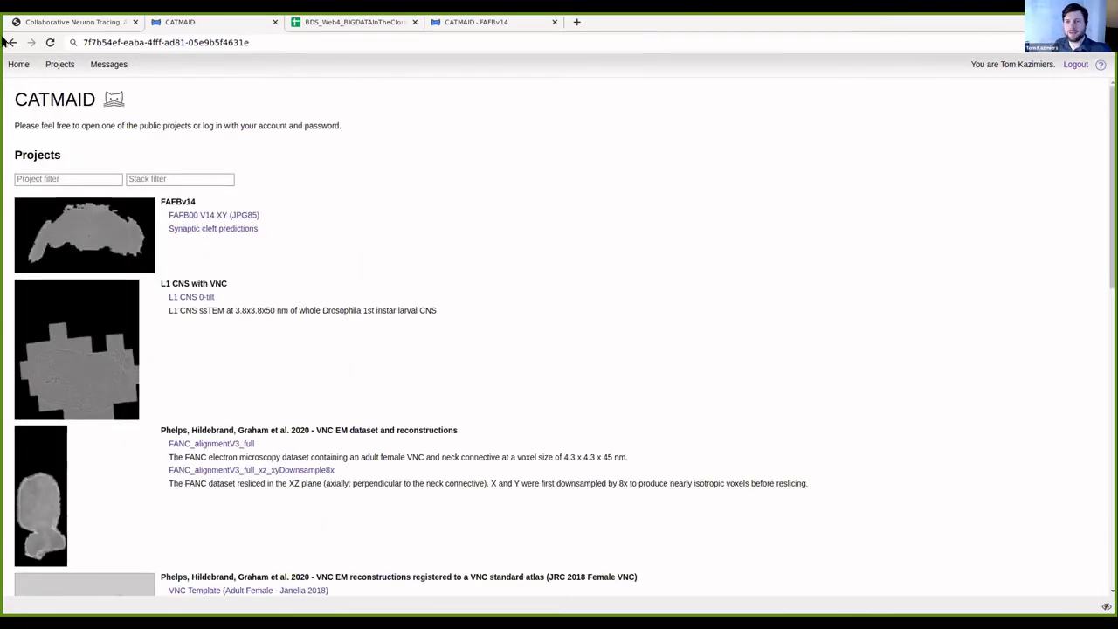
mouse_move(59, 64)
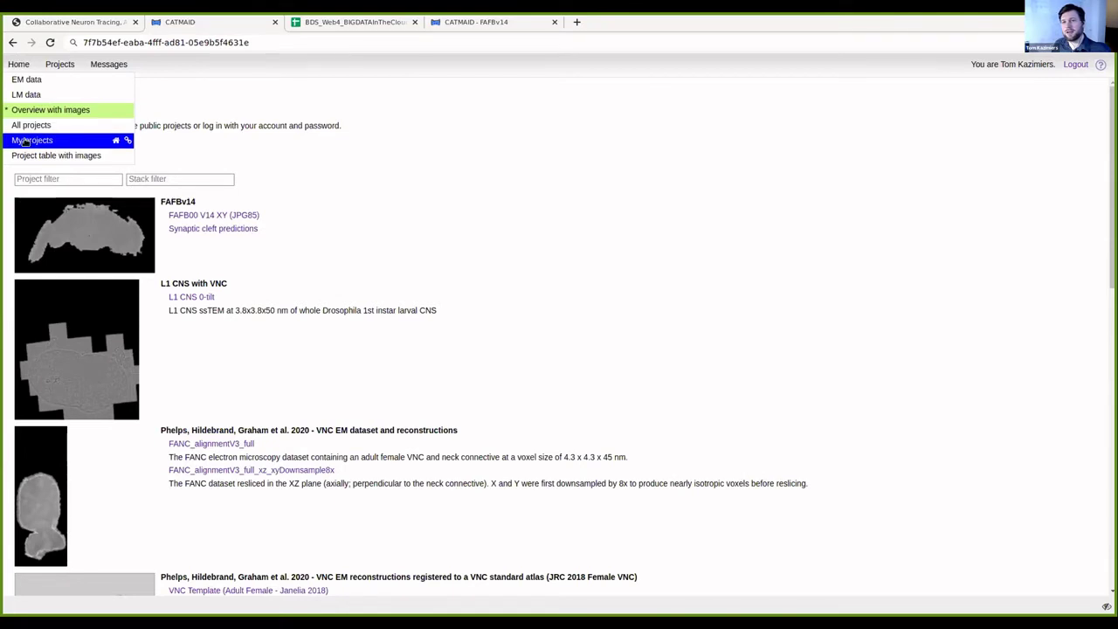
click(61, 140)
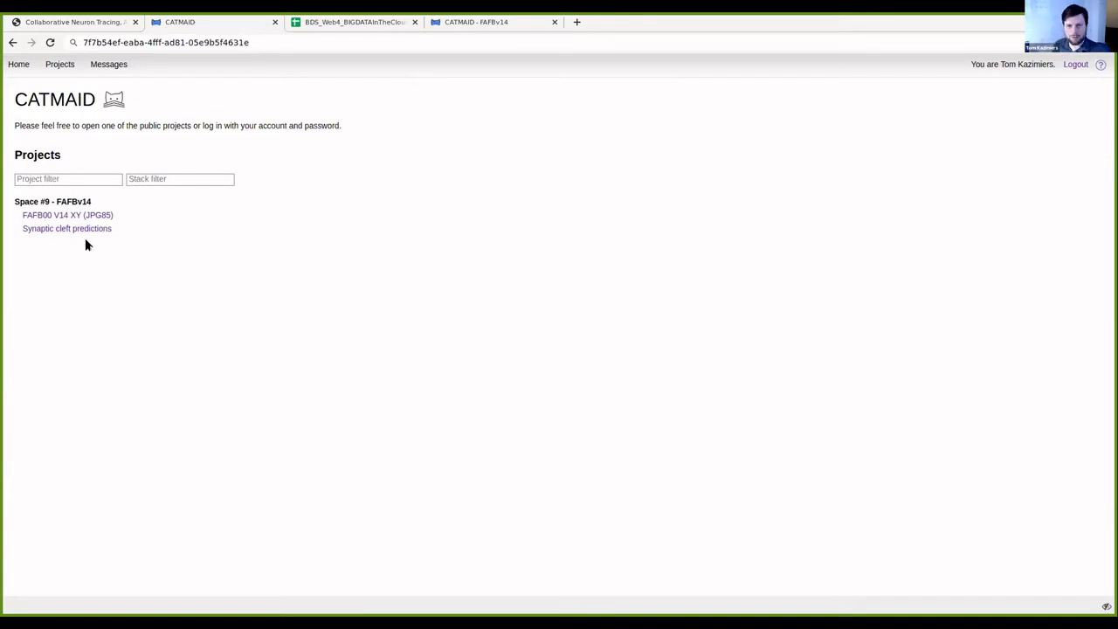
Open the FAFB00 V14 XY (JPG85) stack of Space #9 and go to section 4235 at zoom level 3.9.
click(98, 215)
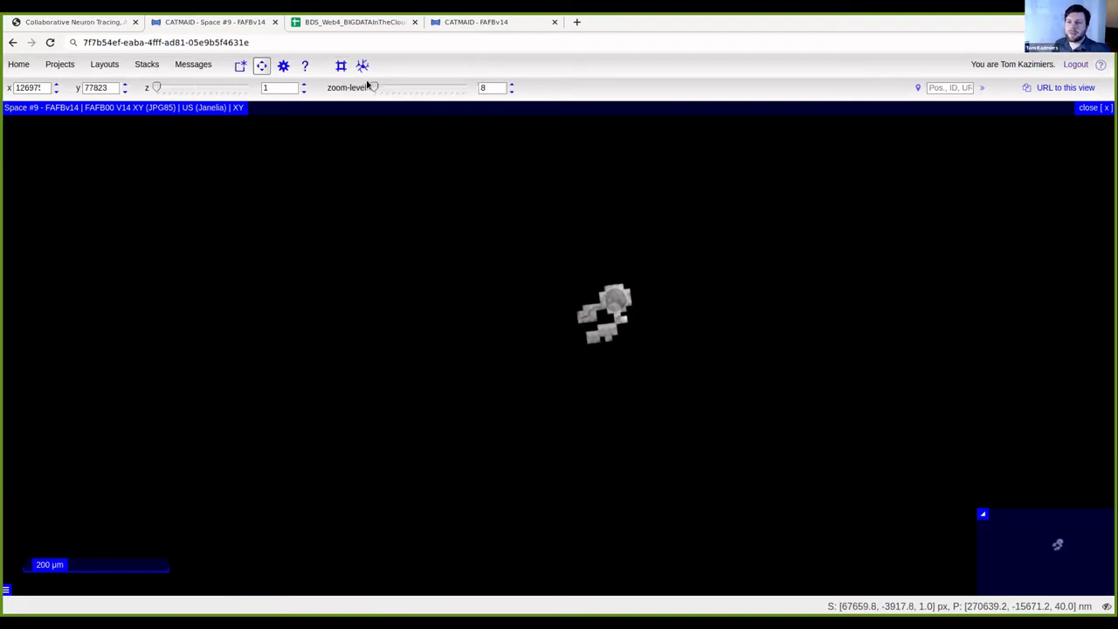
drag(373, 85, 411, 87)
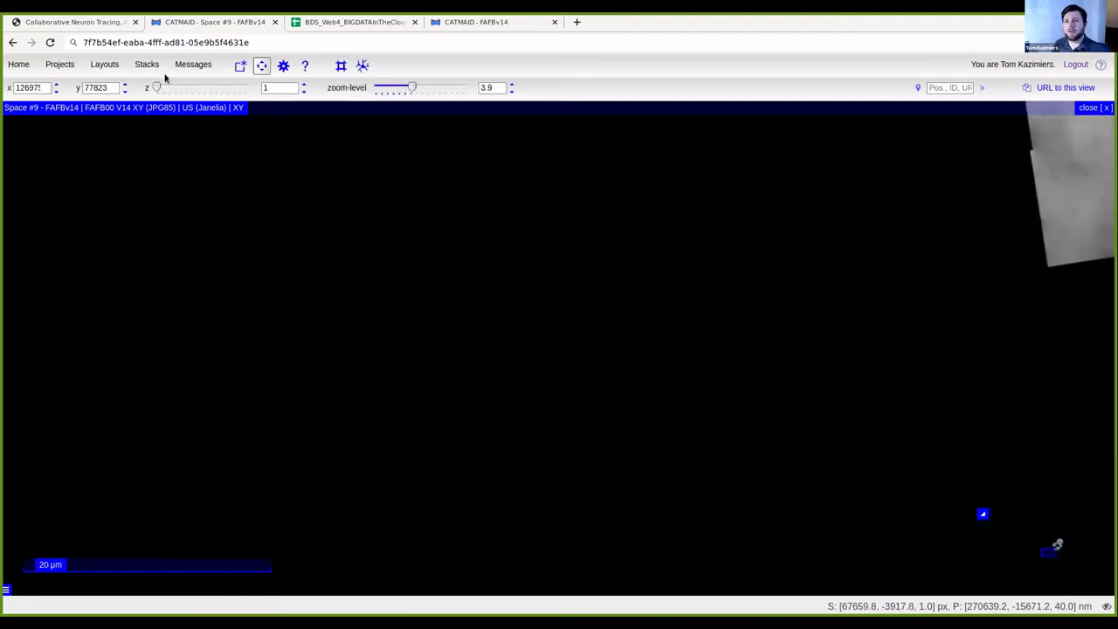
drag(151, 88, 213, 87)
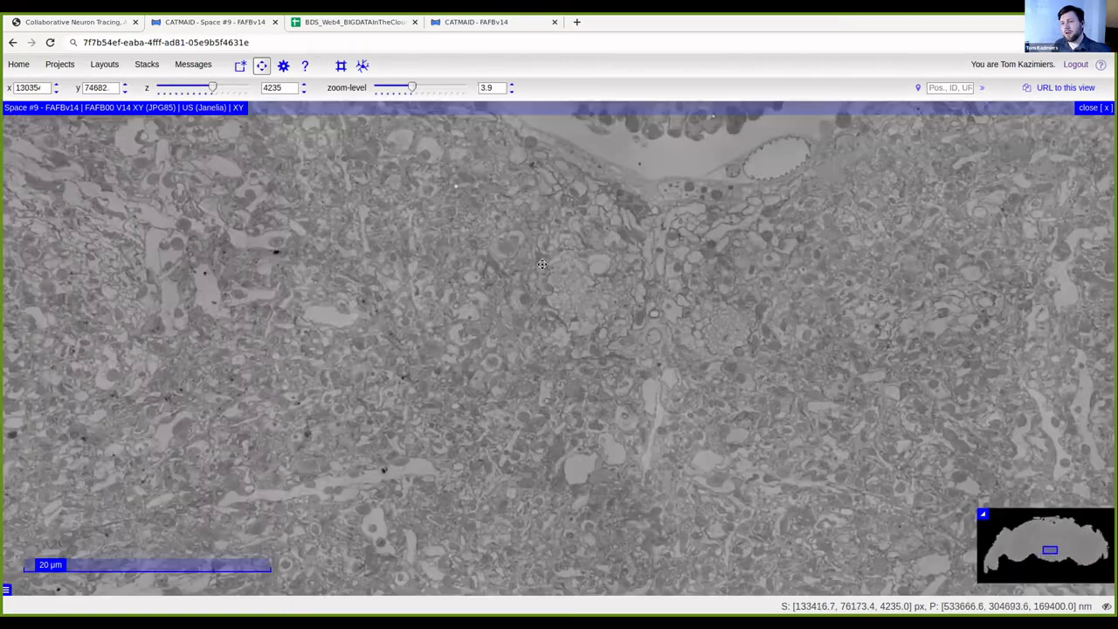
drag(541, 264, 280, 262)
drag(262, 218, 279, 467)
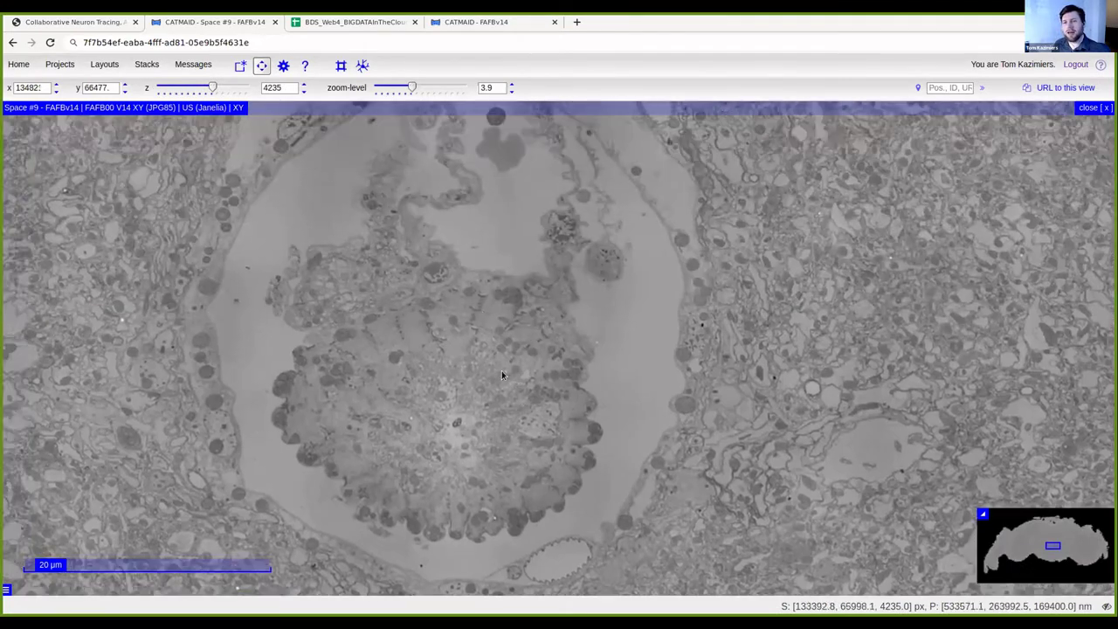
drag(249, 112, 292, 203)
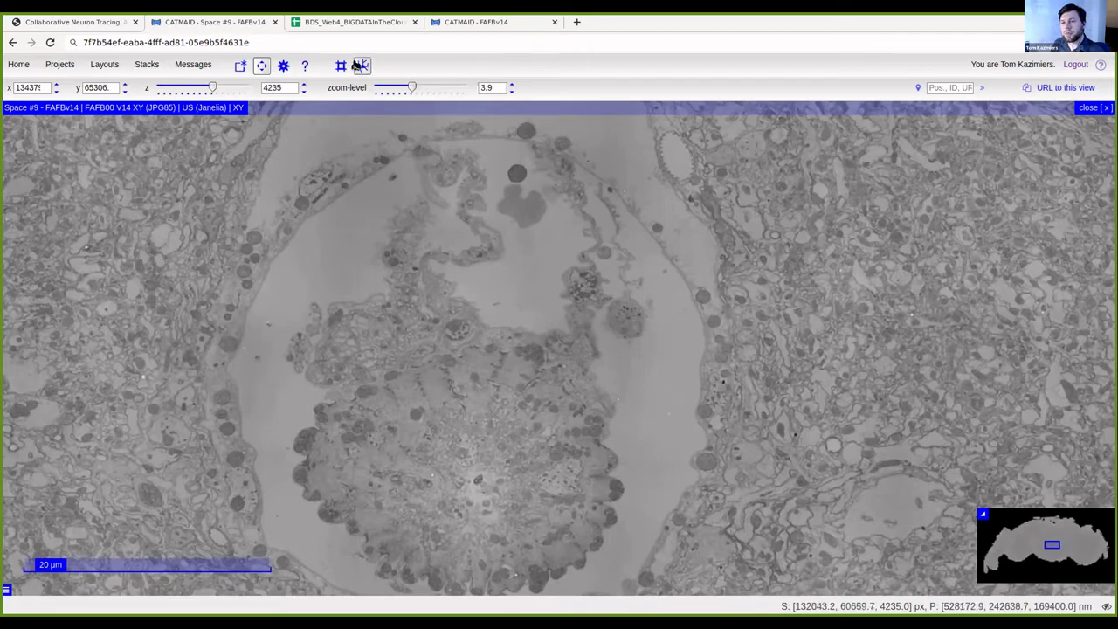
Activate the tracing tool and add the FAFBv14 remote tracing data from this server to the focused viewer.
click(362, 66)
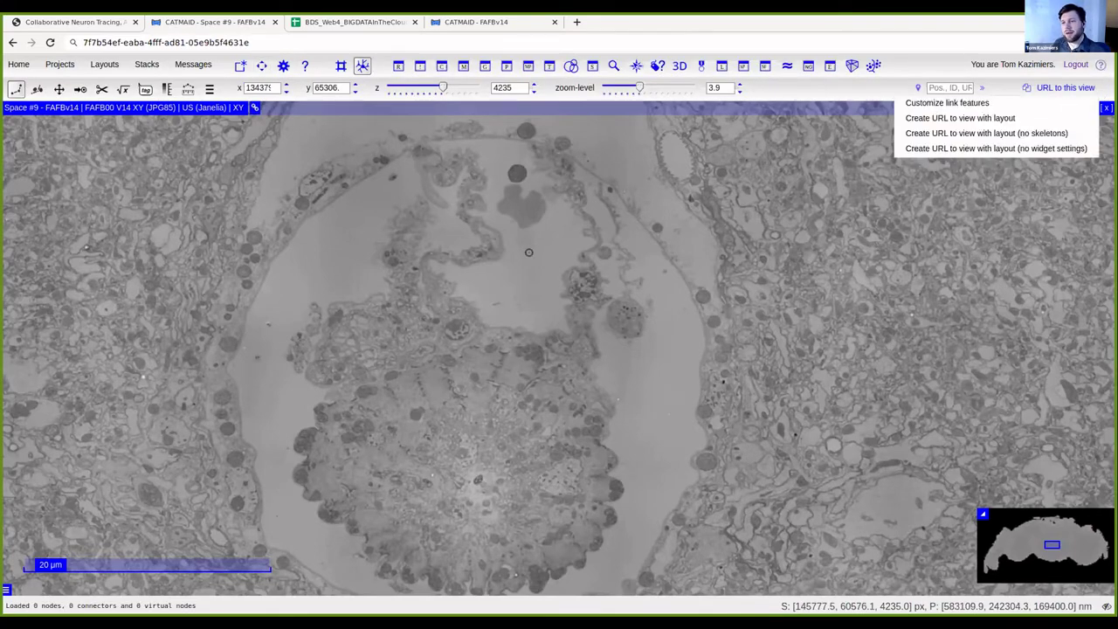
mouse_move(451, 315)
middle_down()
mouse_move(556, 411)
mouse_move(705, 494)
middle_up()
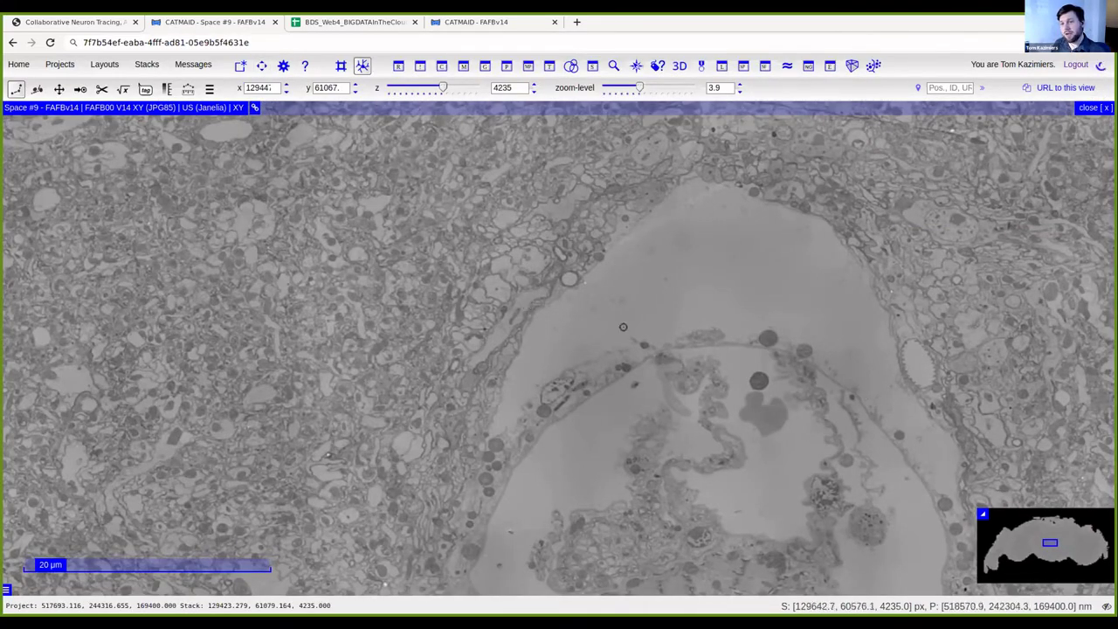
middle_drag(678, 313, 458, 238)
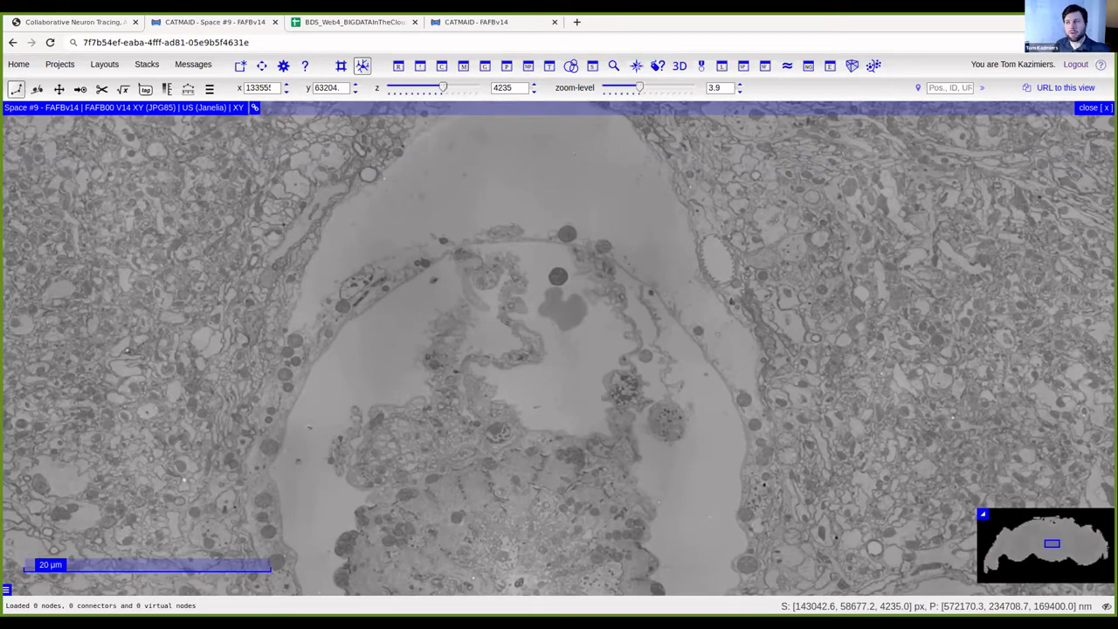
mouse_move(210, 88)
mouse_move(236, 120)
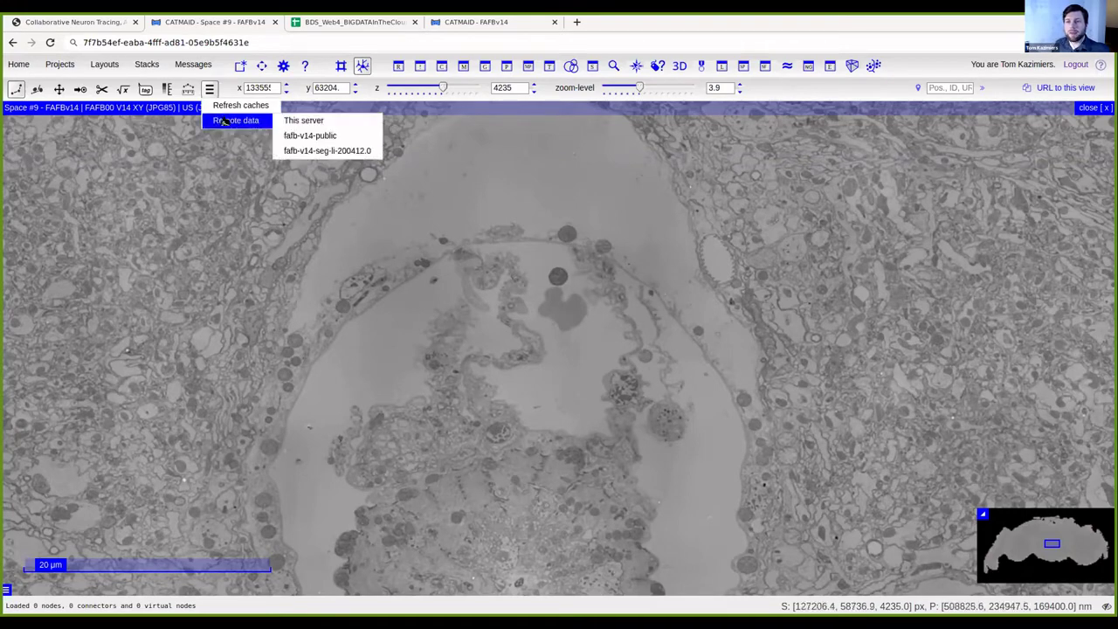
mouse_move(307, 123)
mouse_move(399, 115)
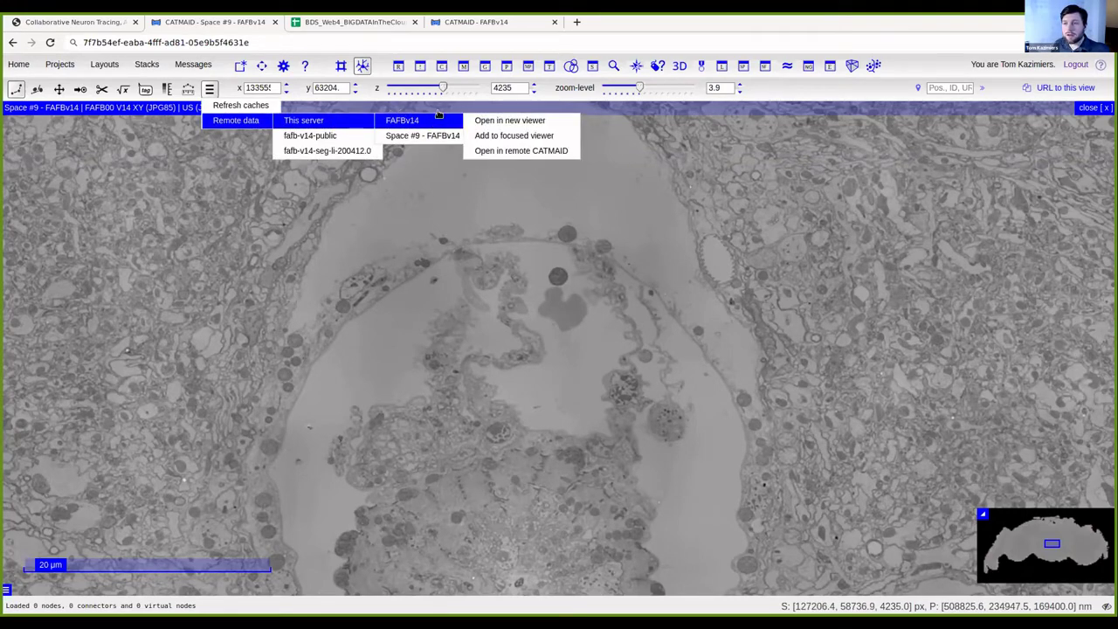
click(551, 136)
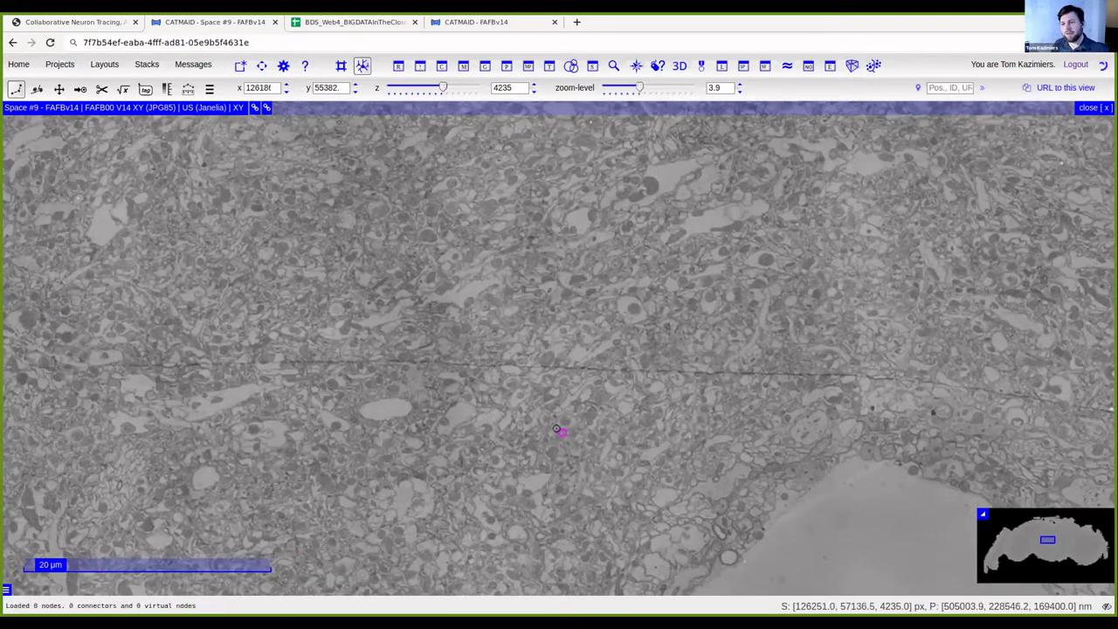
Select the remote FAFBv14 node and add the FAFB00 [V14] data from fafb-v14-seg-li-200412.0 to the focused viewer.
click(560, 432)
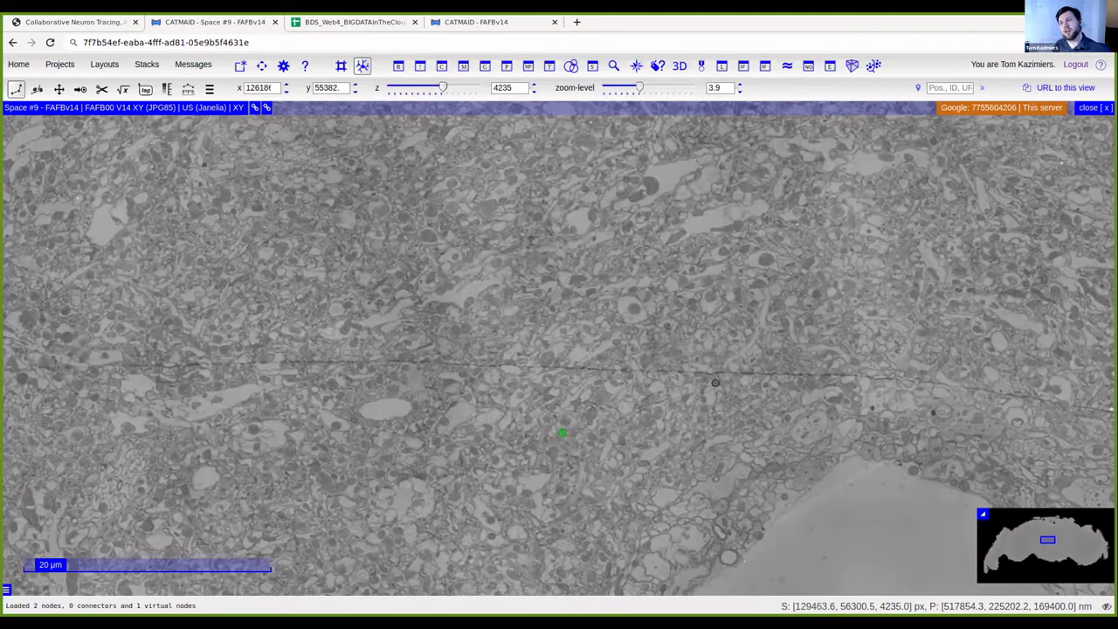
key(r)
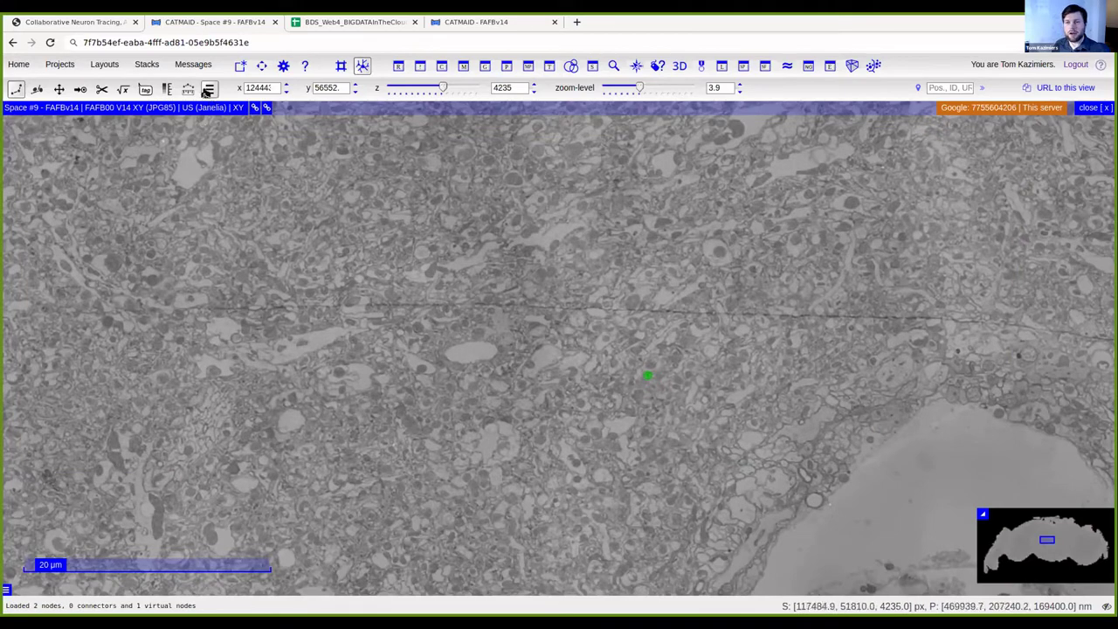
click(208, 90)
mouse_move(345, 125)
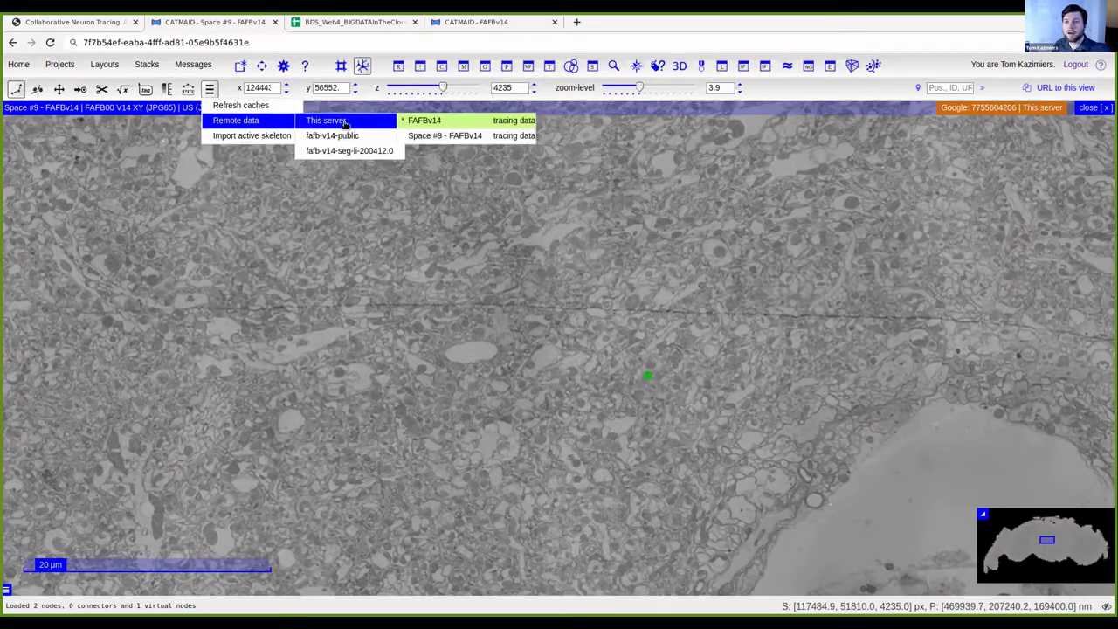
mouse_move(367, 150)
mouse_move(433, 150)
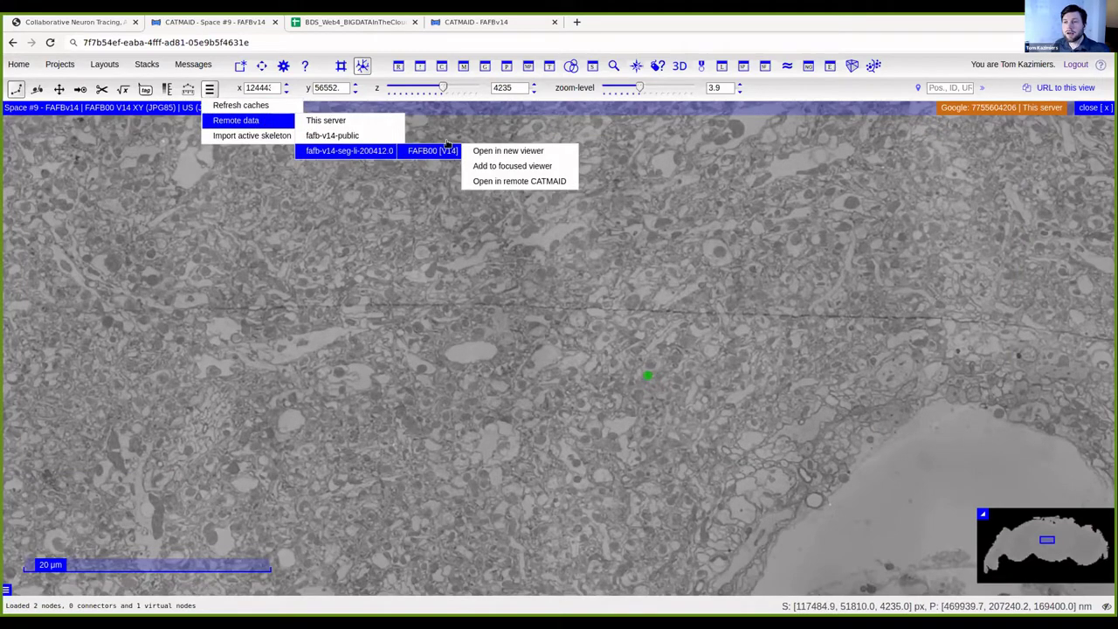
click(537, 167)
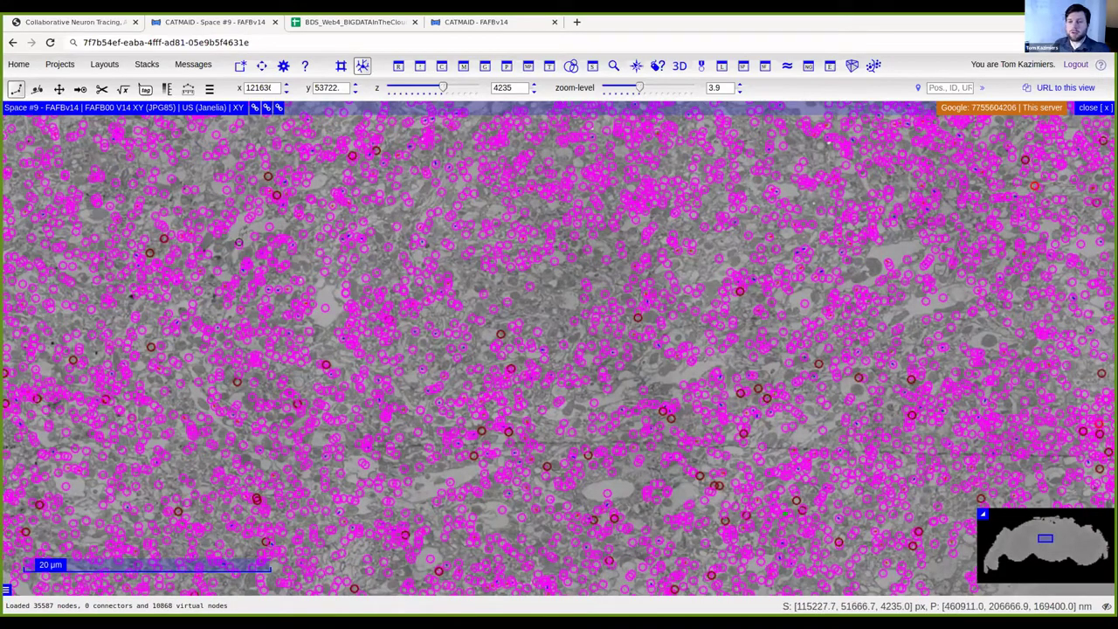
Select a remote segmentation skeleton node among the magenta nodes, and exit the project.
click(239, 242)
click(284, 265)
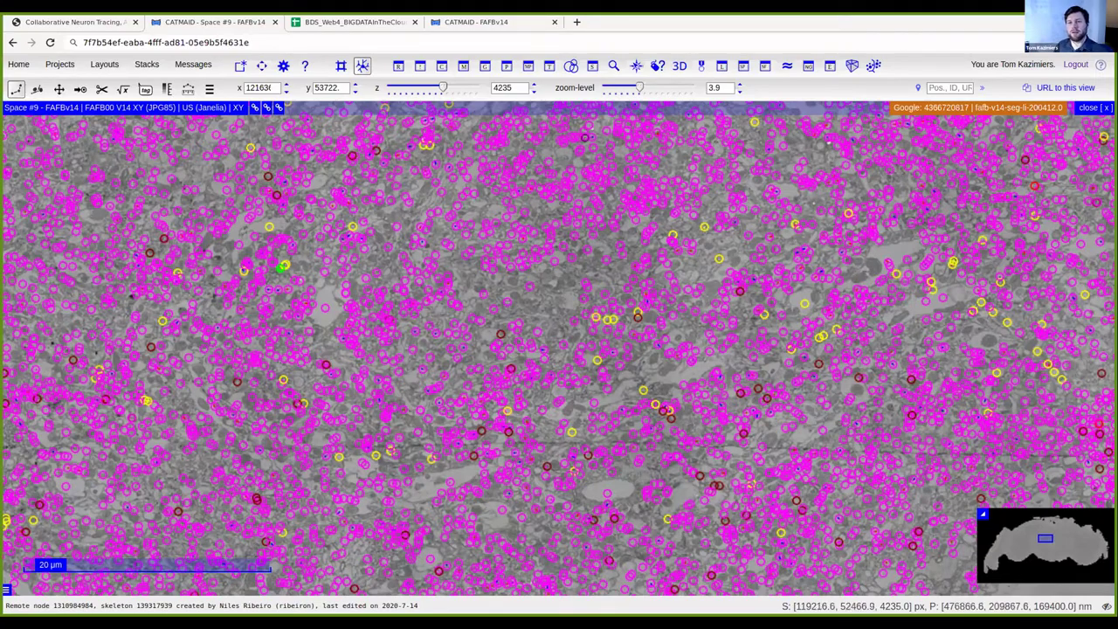
click(1104, 108)
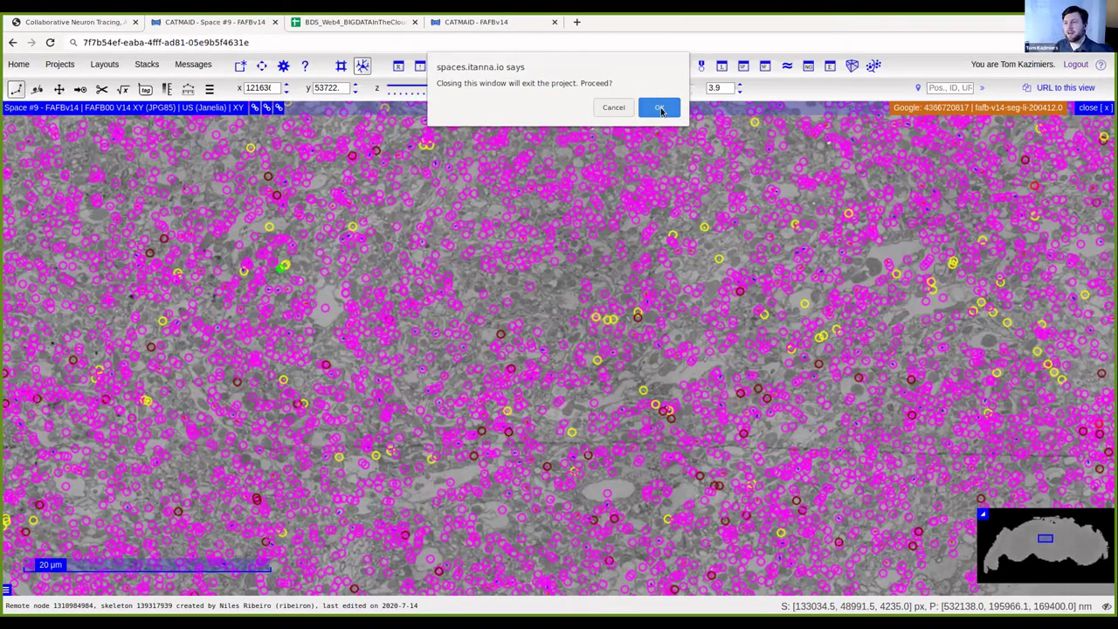
click(660, 108)
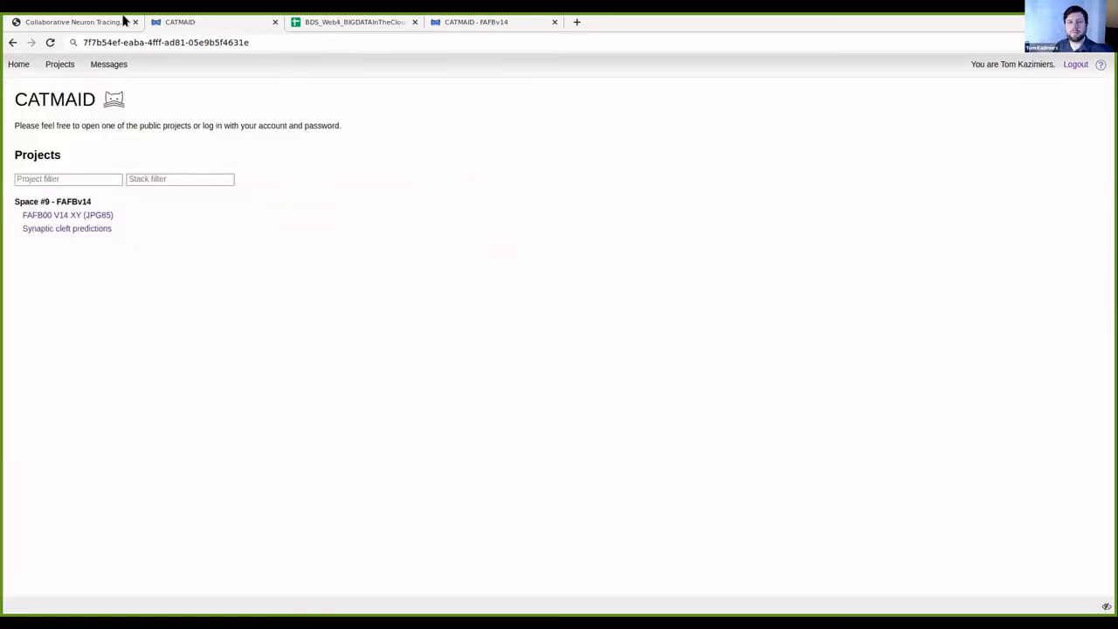
Switch to the presentation slides and advance from the Hands-on slide to the Acknowledgments slide.
click(96, 25)
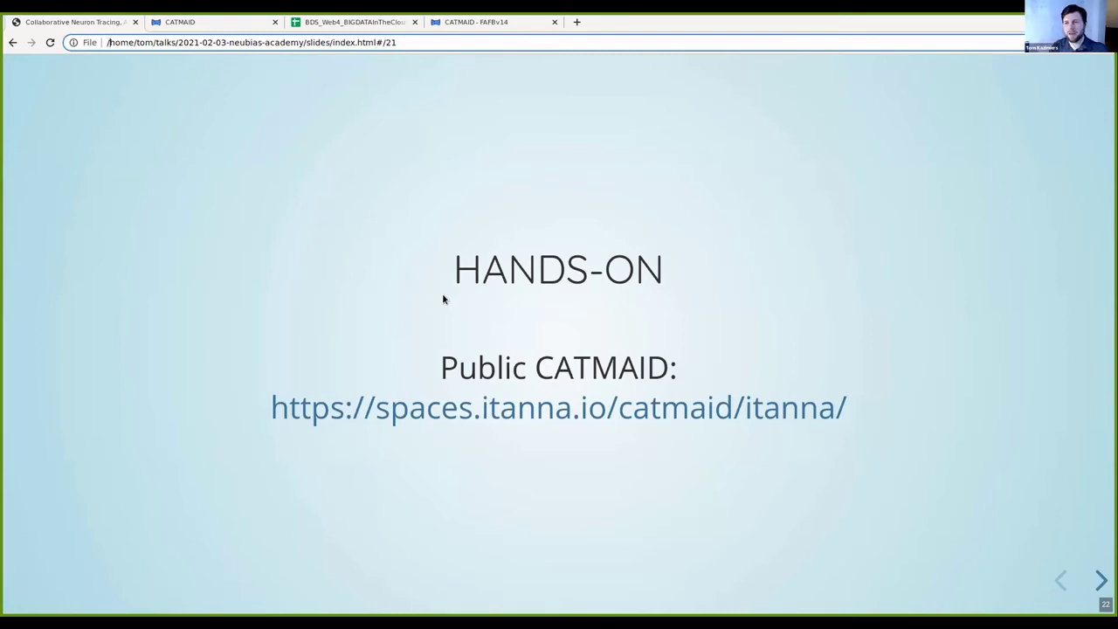
key(Down)
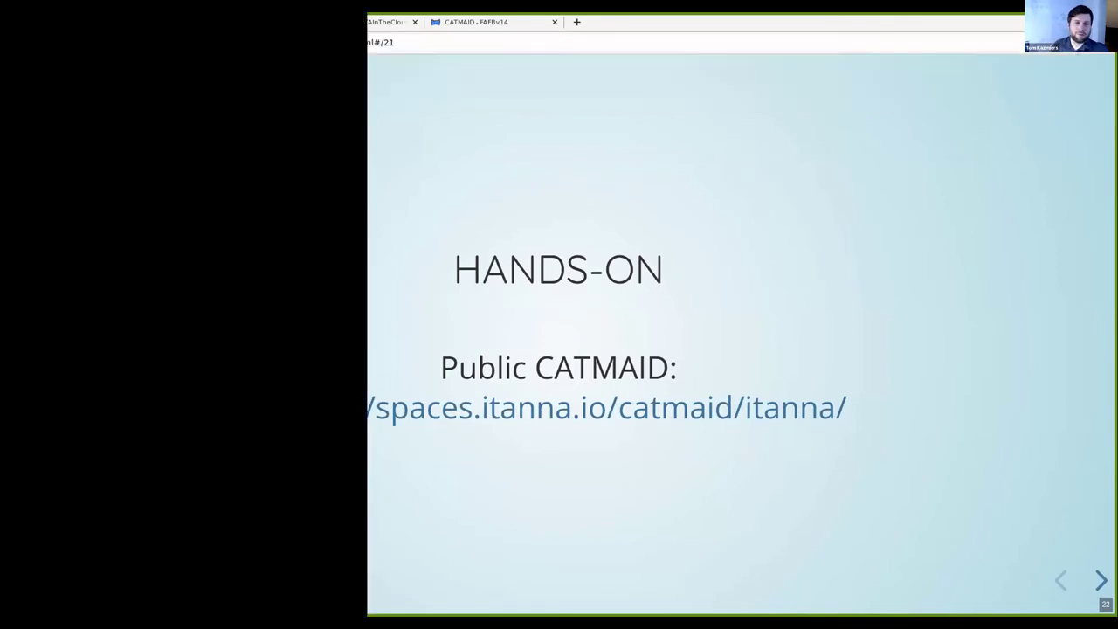
key(Right)
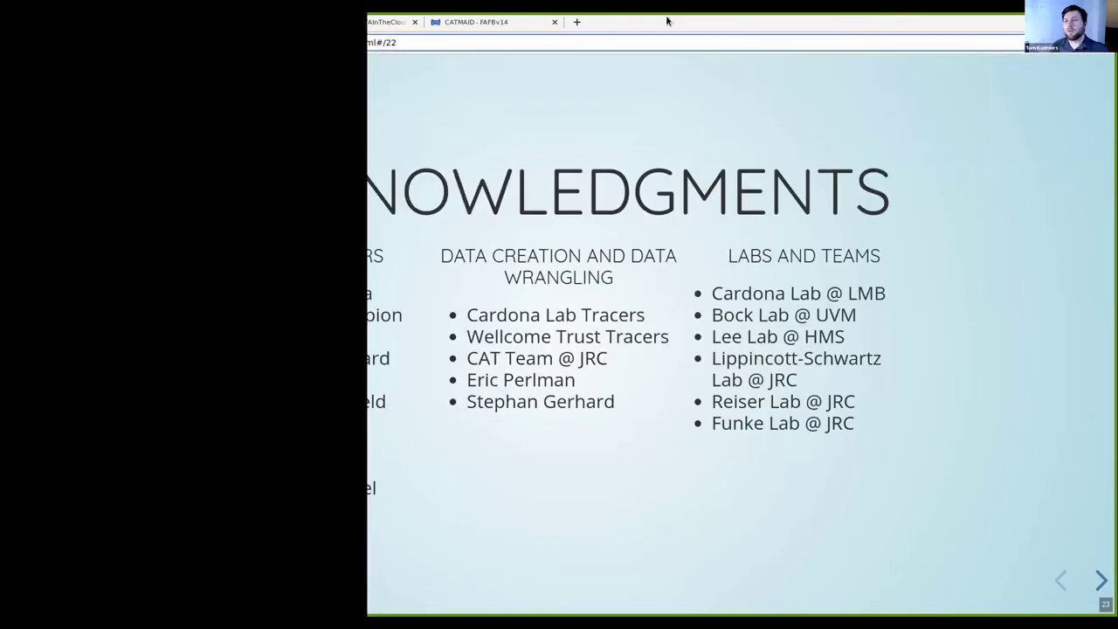
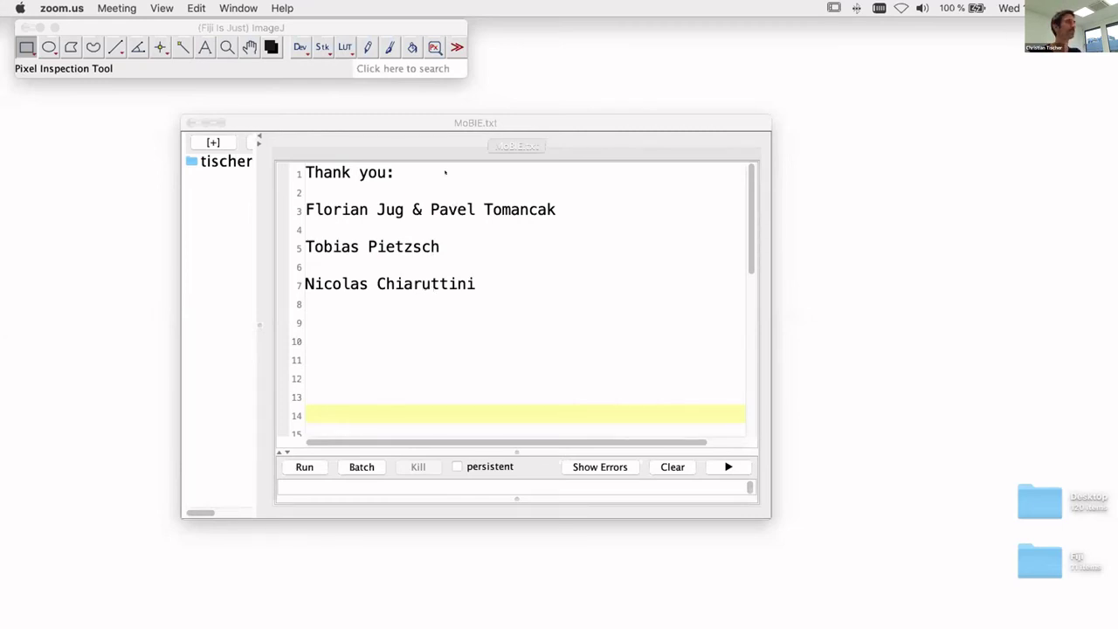
drag(420, 112, 1117, 350)
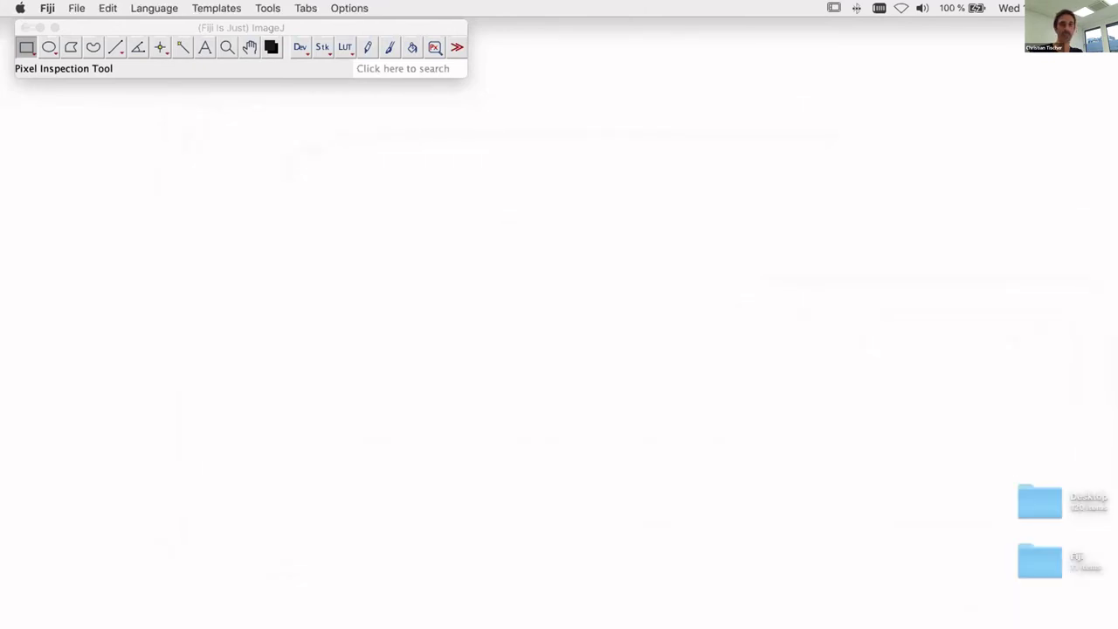
click(217, 27)
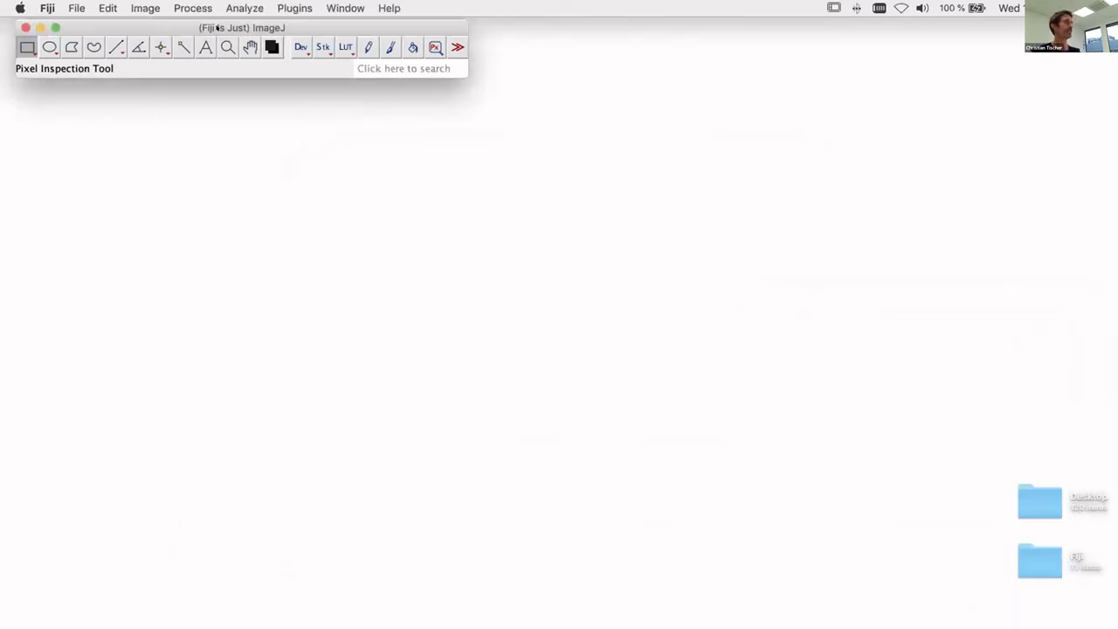
click(370, 66)
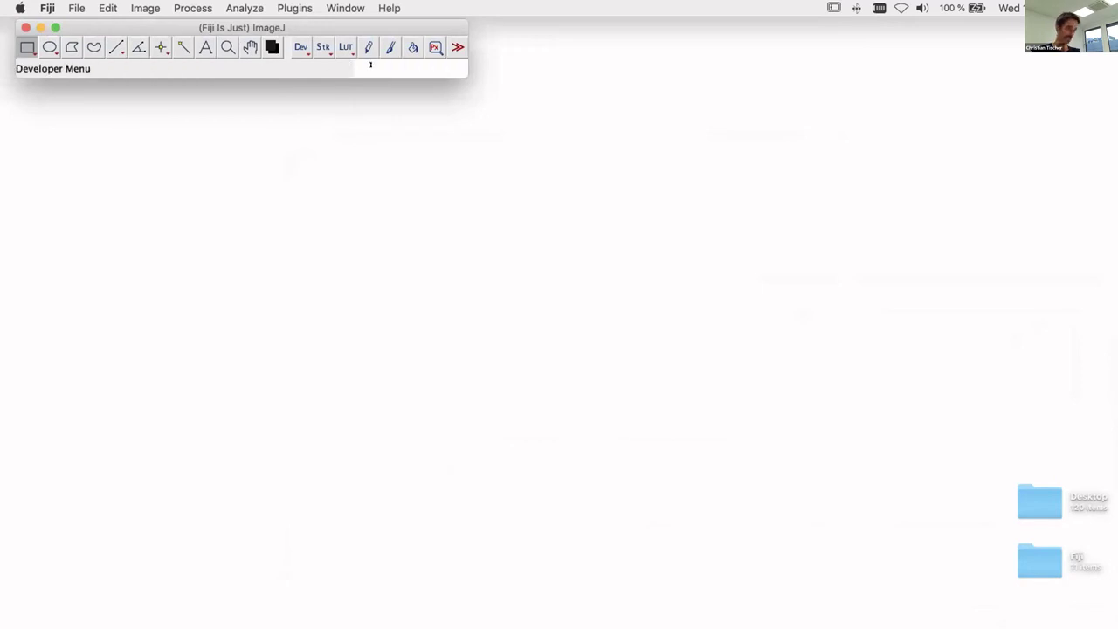
text(mobie)
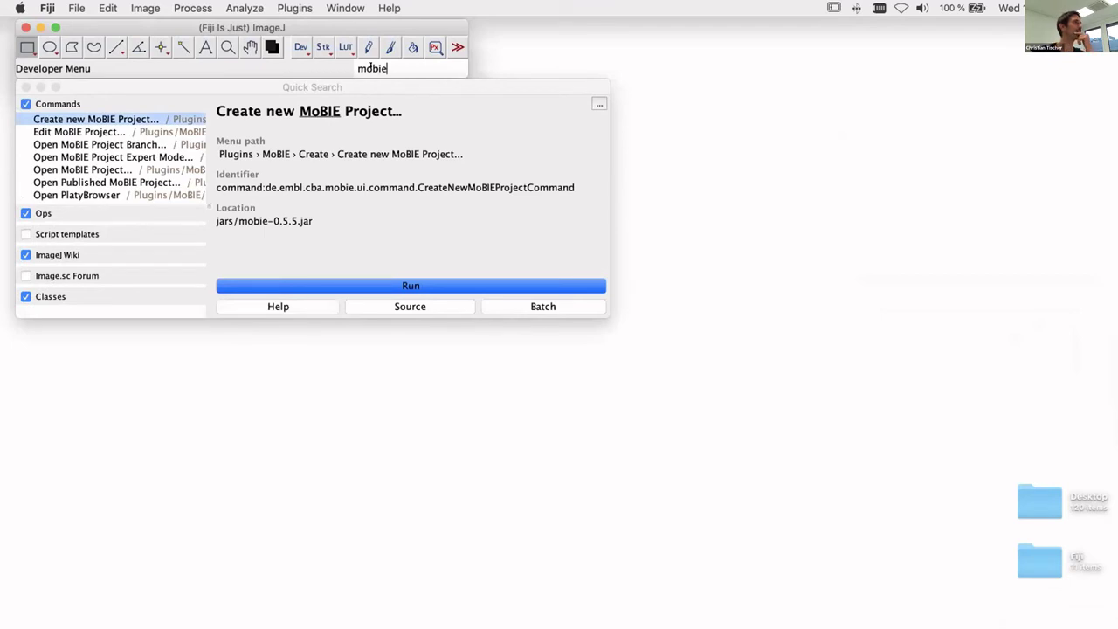
click(133, 170)
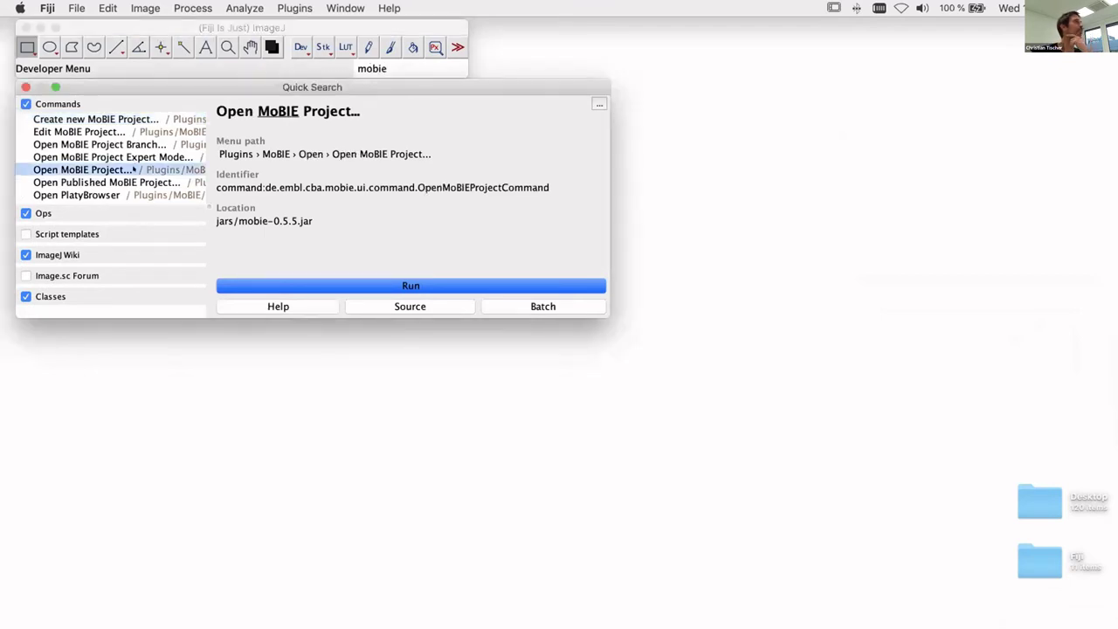
click(393, 280)
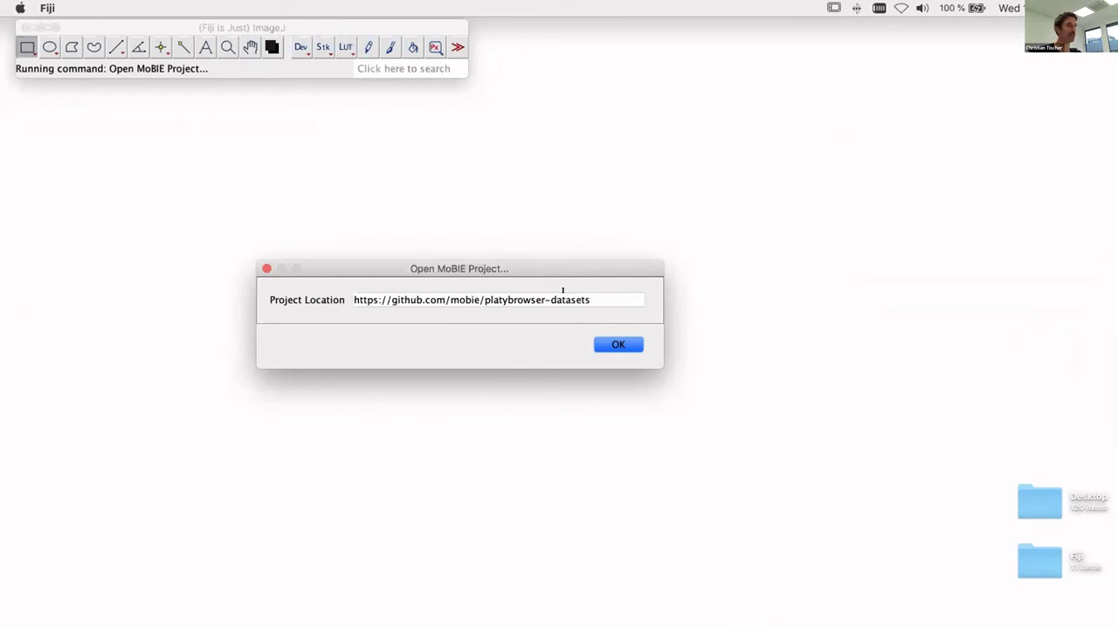
click(612, 343)
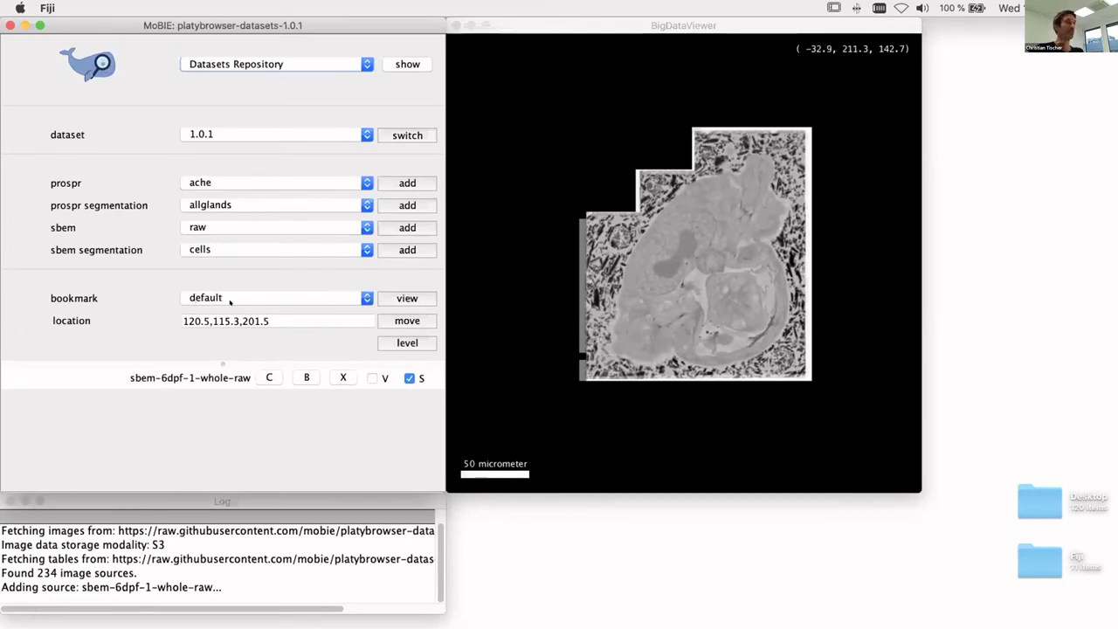
Examine the sbem-6dpf-1-whole-raw volume in close-up at the 2.5 micrometer scale, across neighbouring sections and tissue regions.
click(671, 253)
ctrl+scroll(670, 254, up, 10)
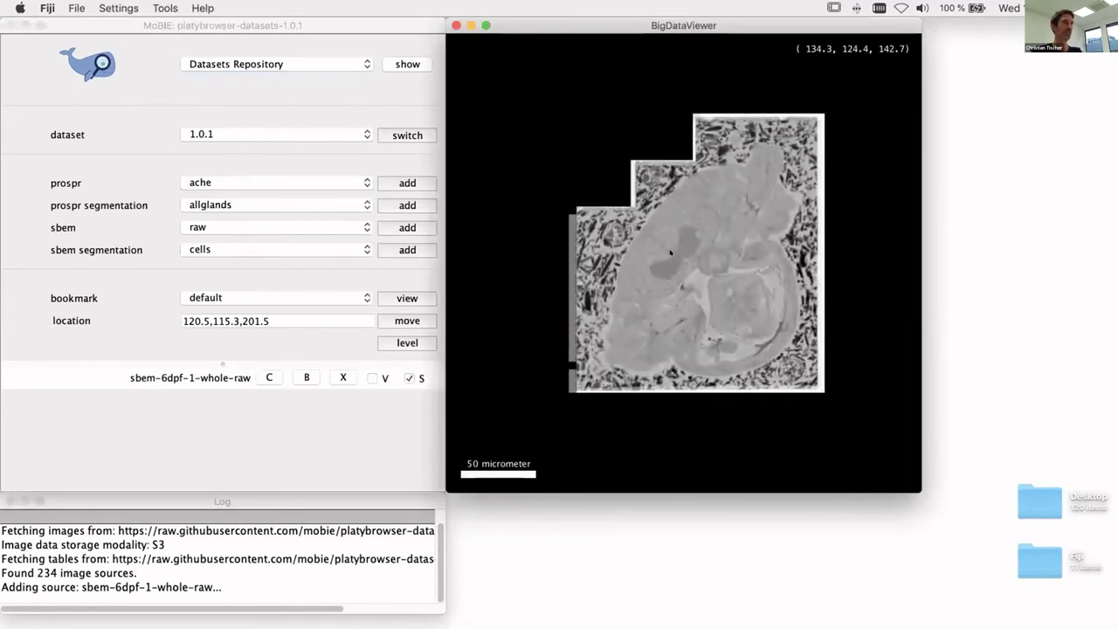
ctrl+scroll(670, 253, up, 10)
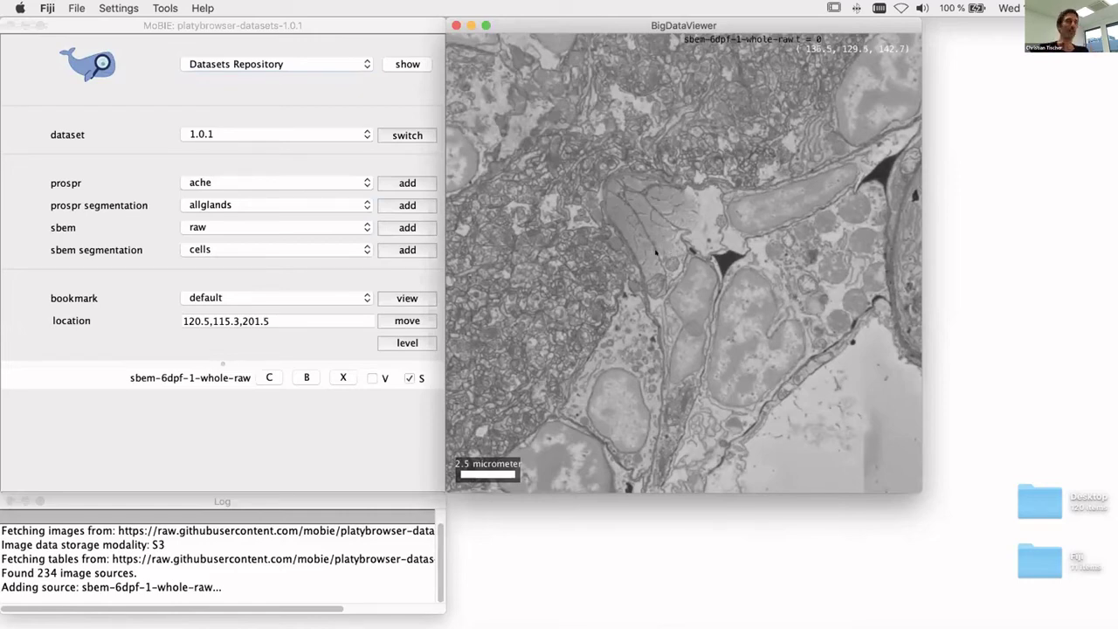
scroll(636, 229, up, 5)
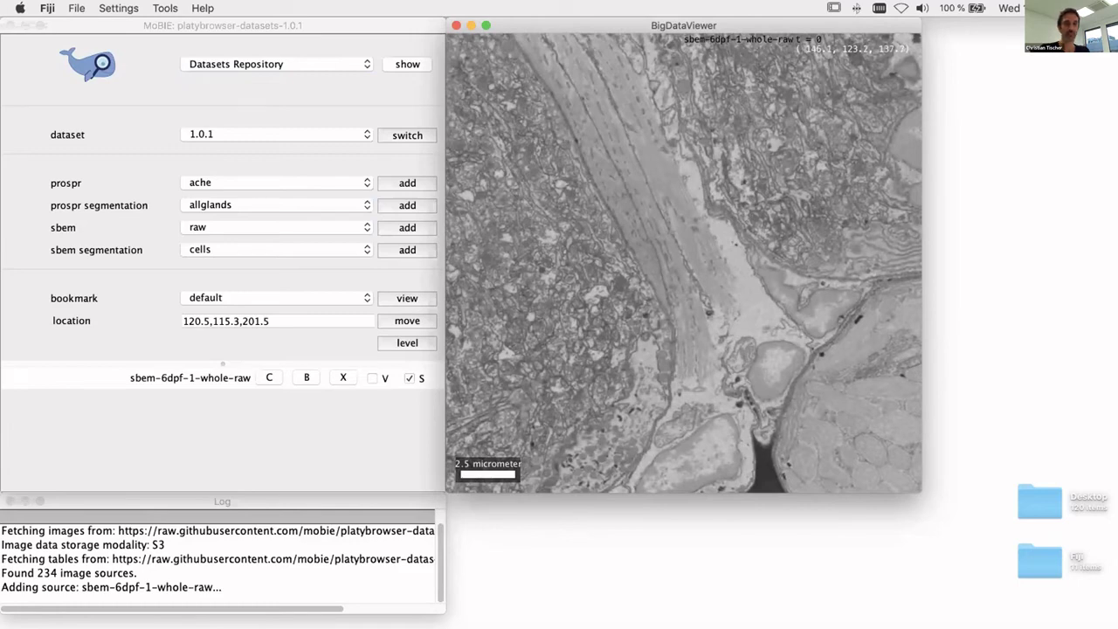
drag(524, 124, 760, 266)
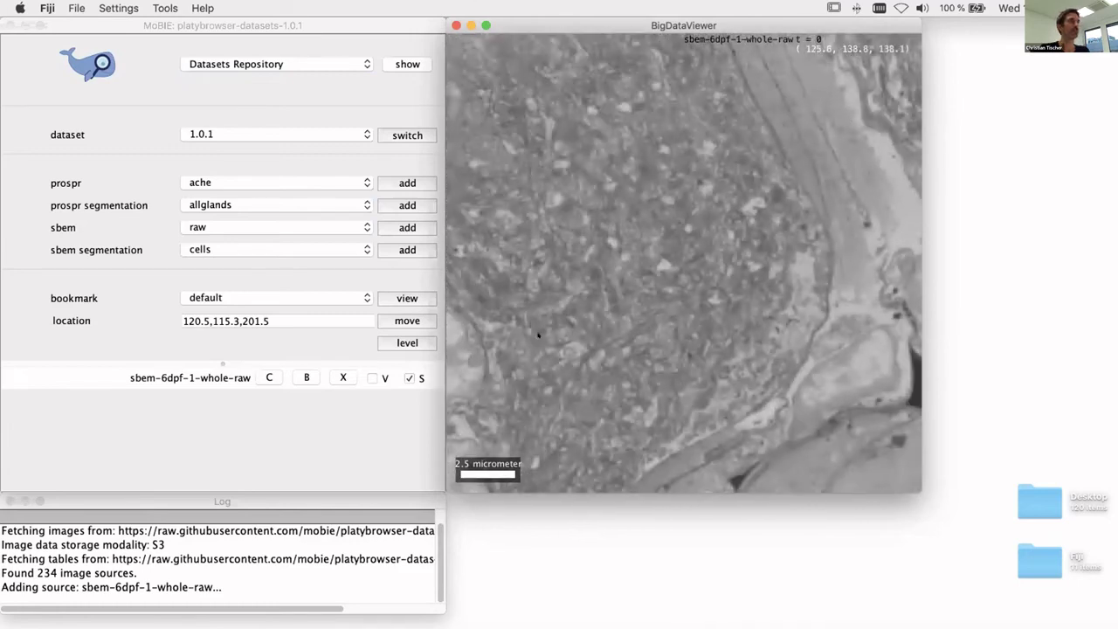
drag(619, 180, 673, 250)
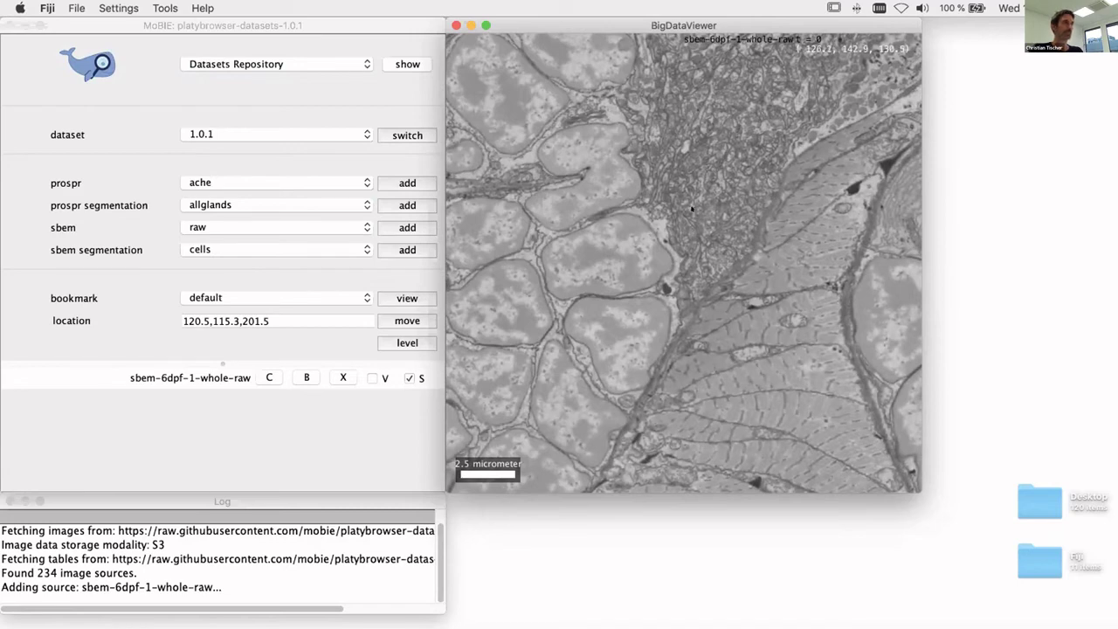
Zoom out to the whole-organism overview at the 50 micrometer scale and look through its sections.
scroll(699, 207, down, 5)
ctrl+scroll(692, 209, down, 10)
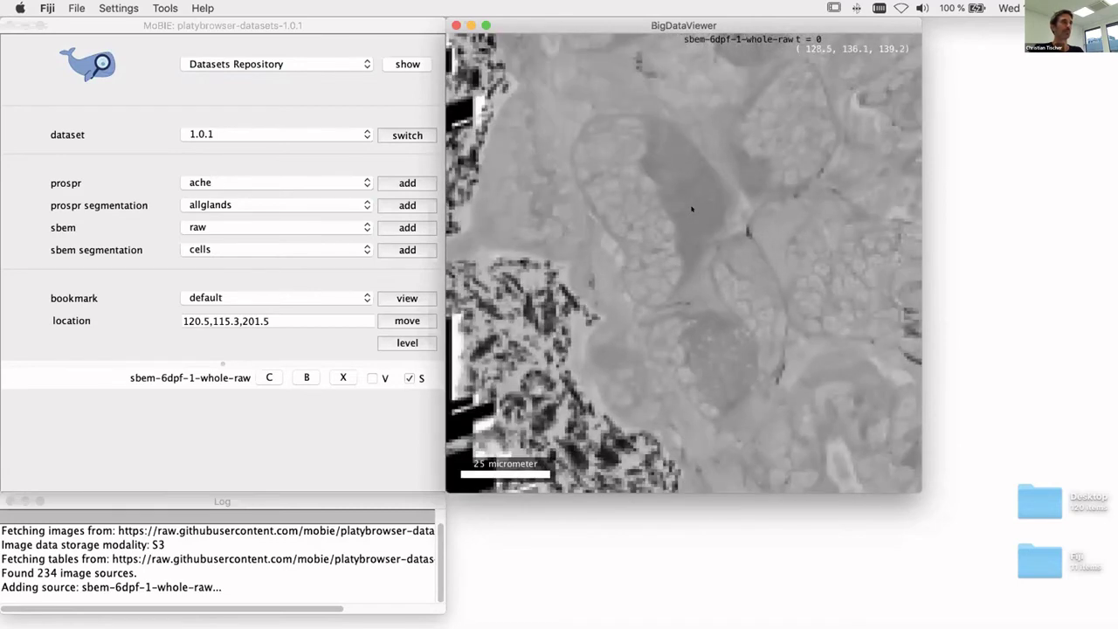
drag(680, 252, 692, 207)
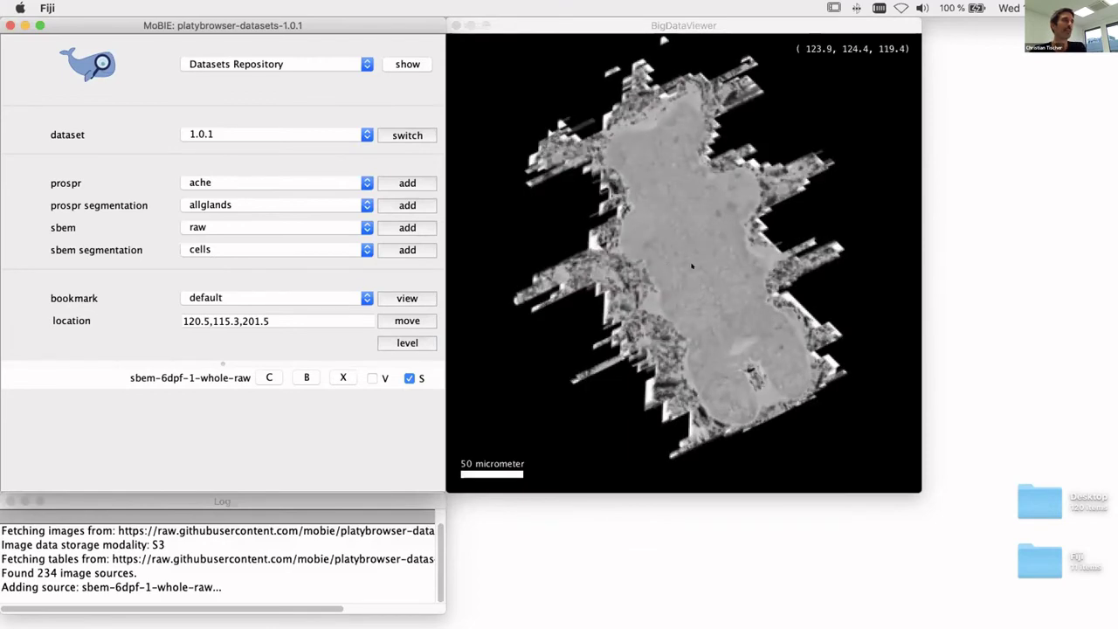
scroll(692, 265, down, 5)
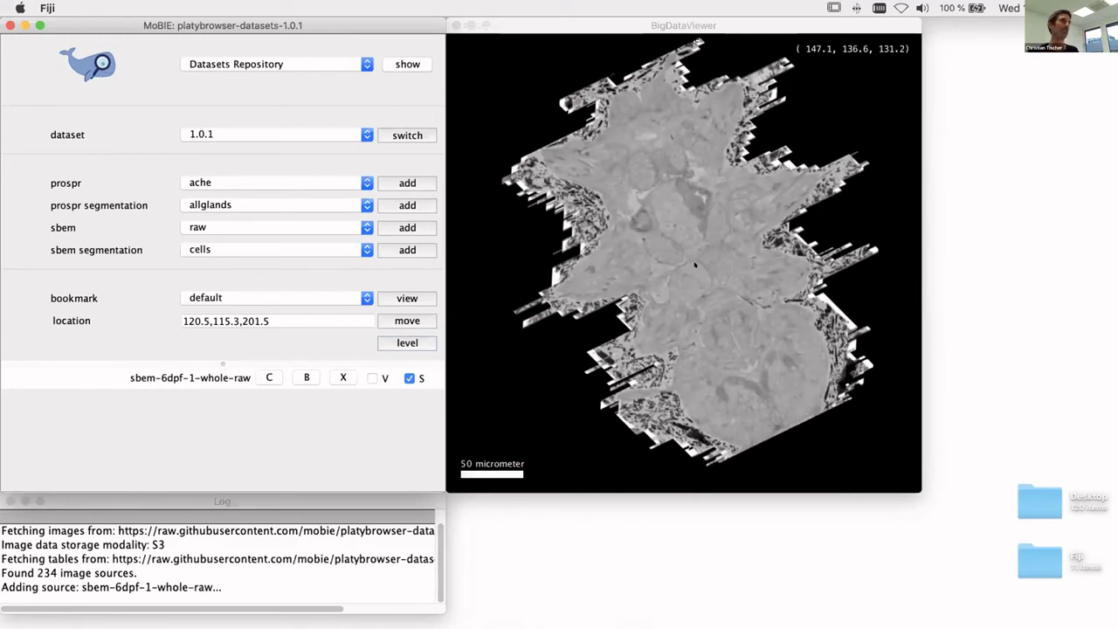
Rotate the sbem-6dpf-1-whole-raw volume within the section plane until the head points upward, then shift it slightly sideways.
click(695, 265)
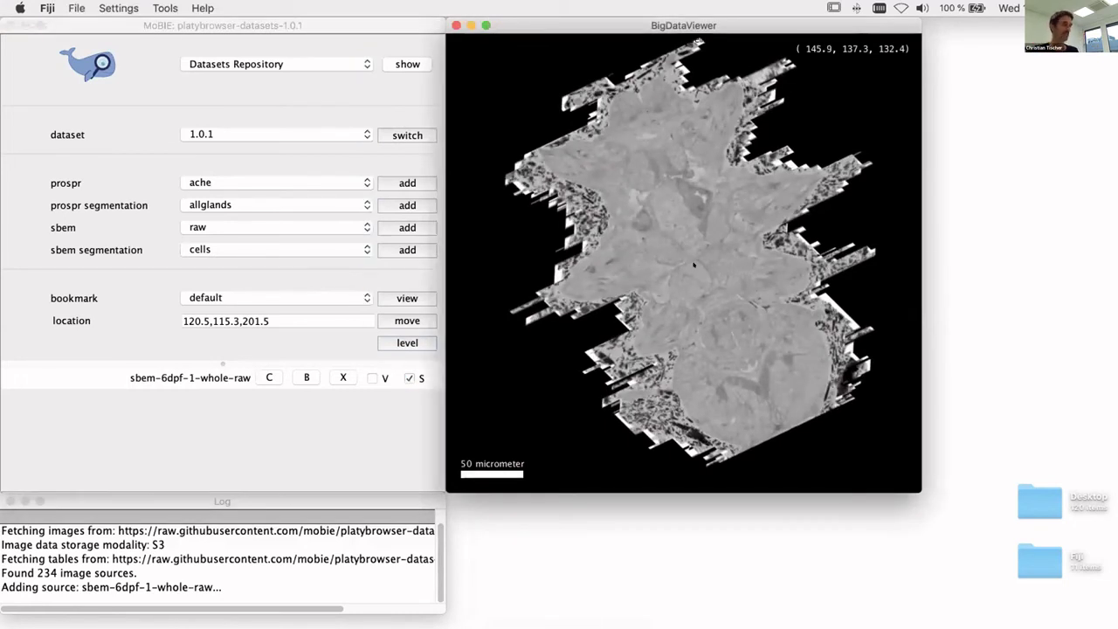
key(Left)
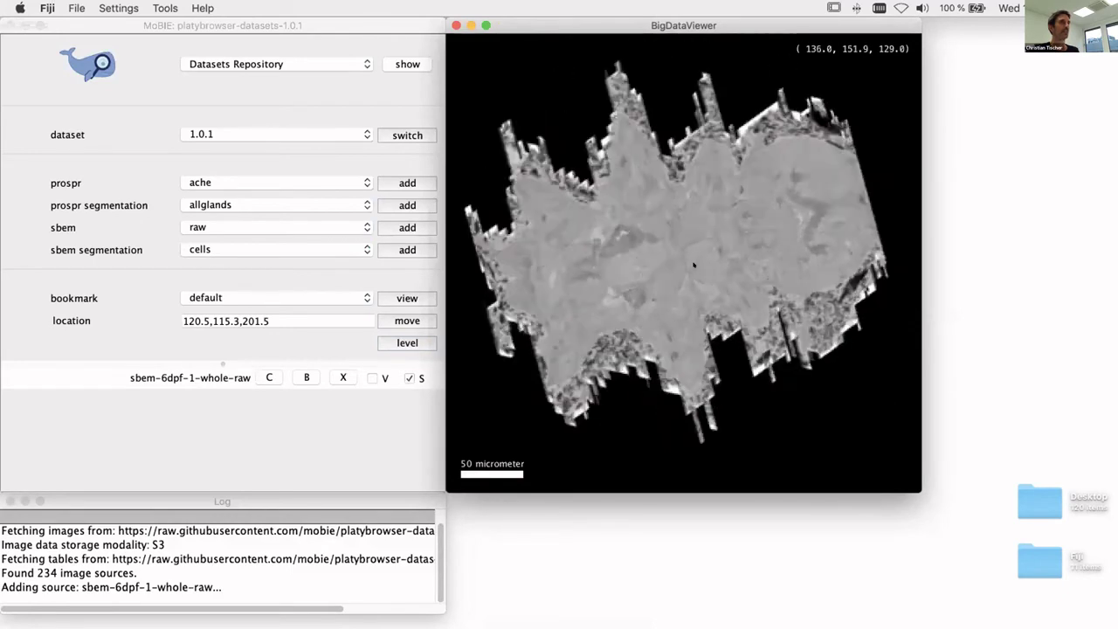
key(Left)
key(Left)
key(Left)
key(Left)
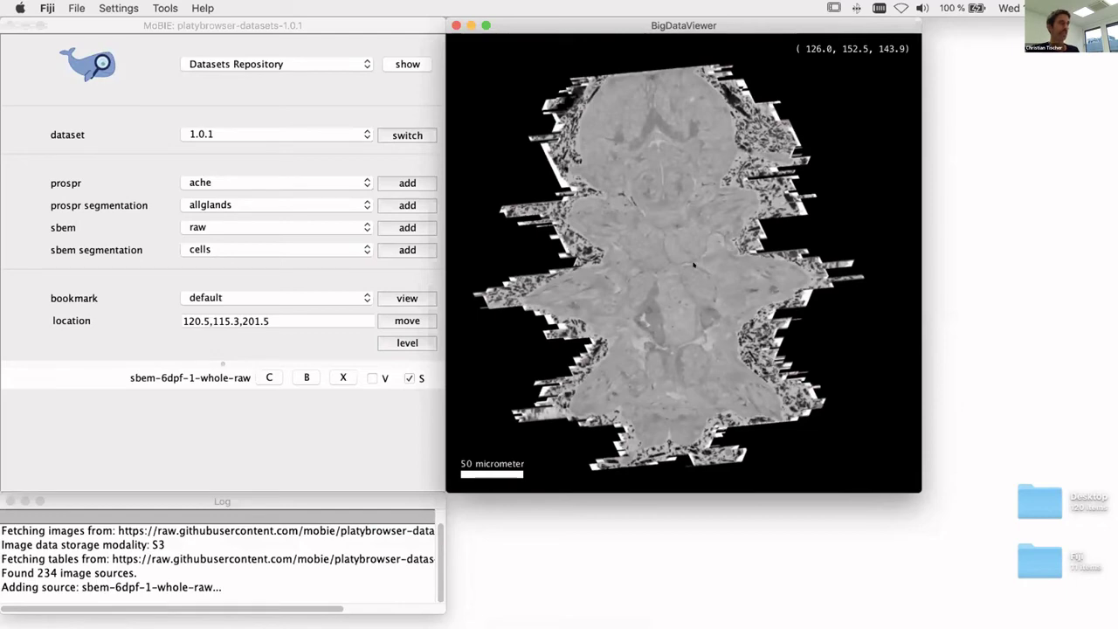
key(Left)
key(Left)
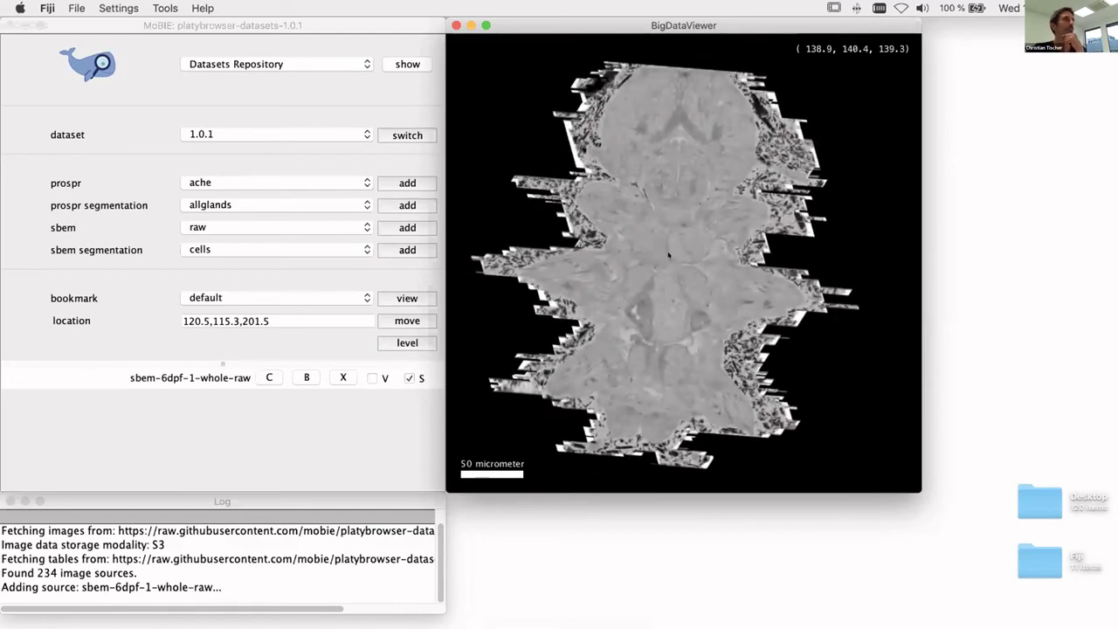
right_drag(668, 255, 716, 242)
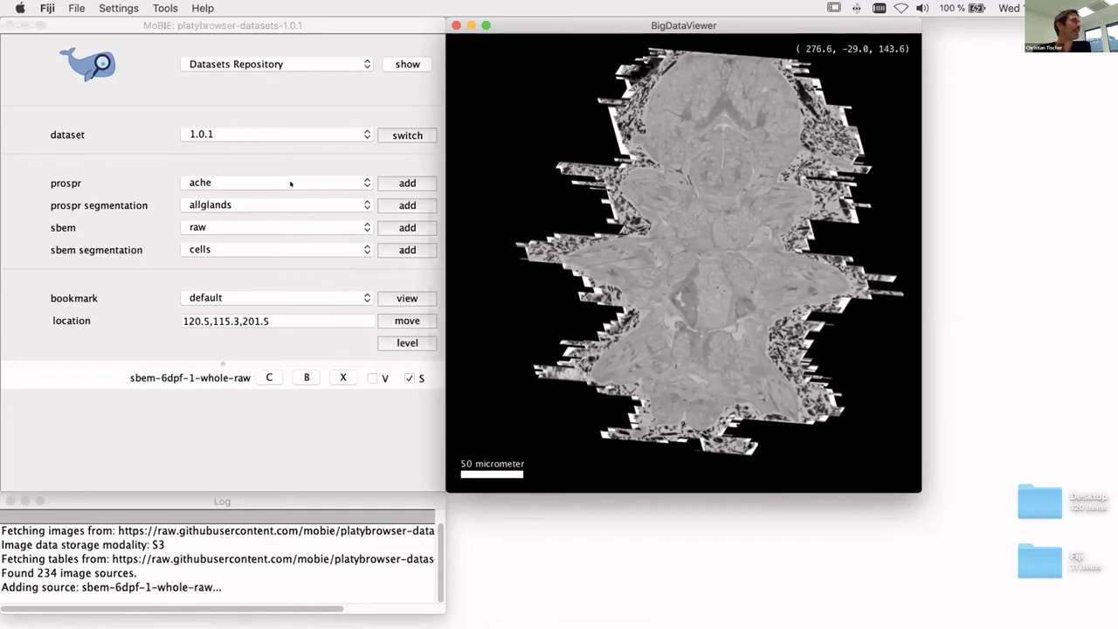
Add the prospr gene expression source mhcl4 to the viewer.
click(360, 181)
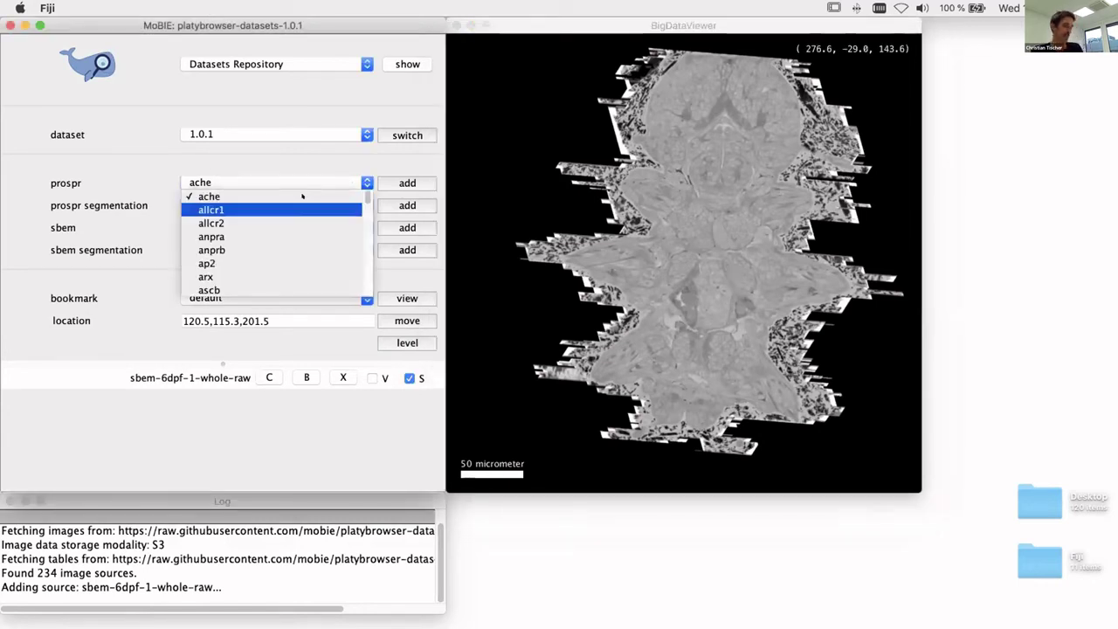
text(mhcl4)
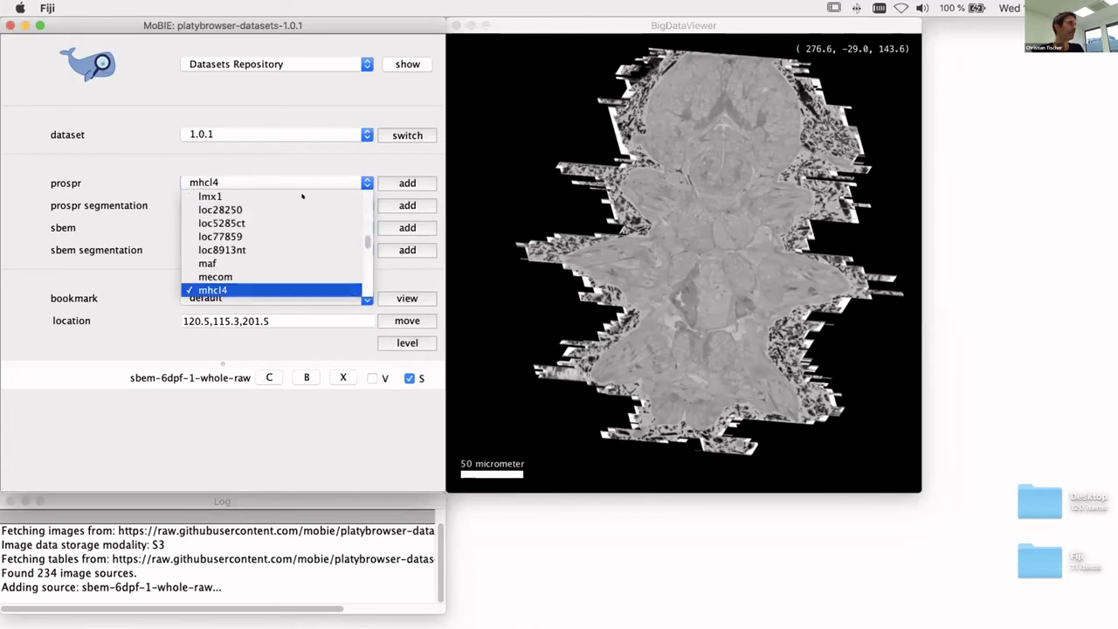
click(236, 290)
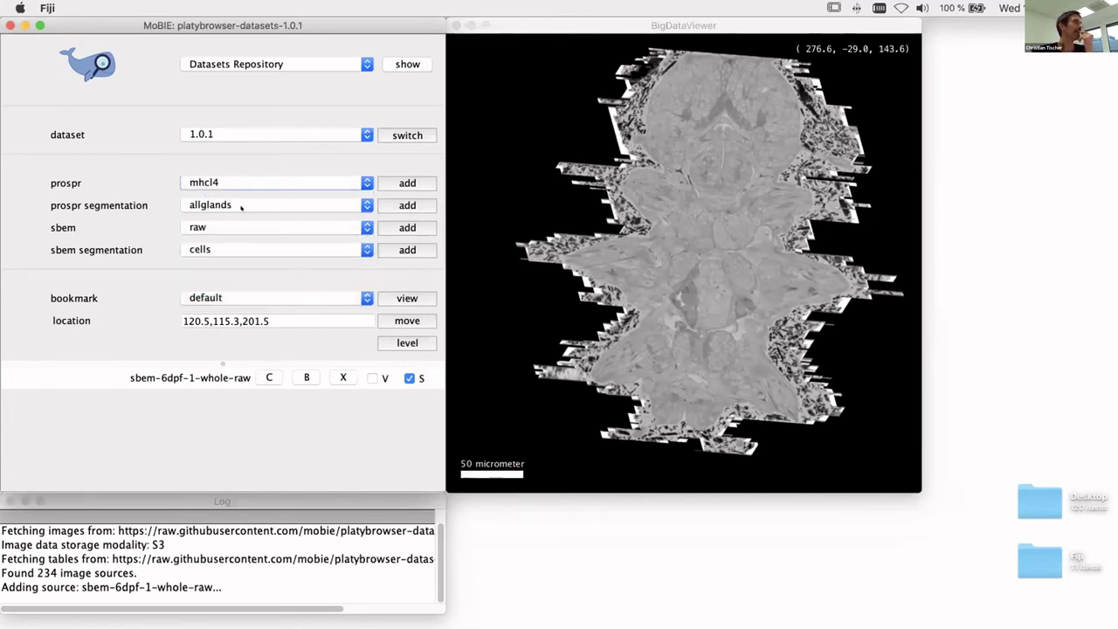
click(397, 182)
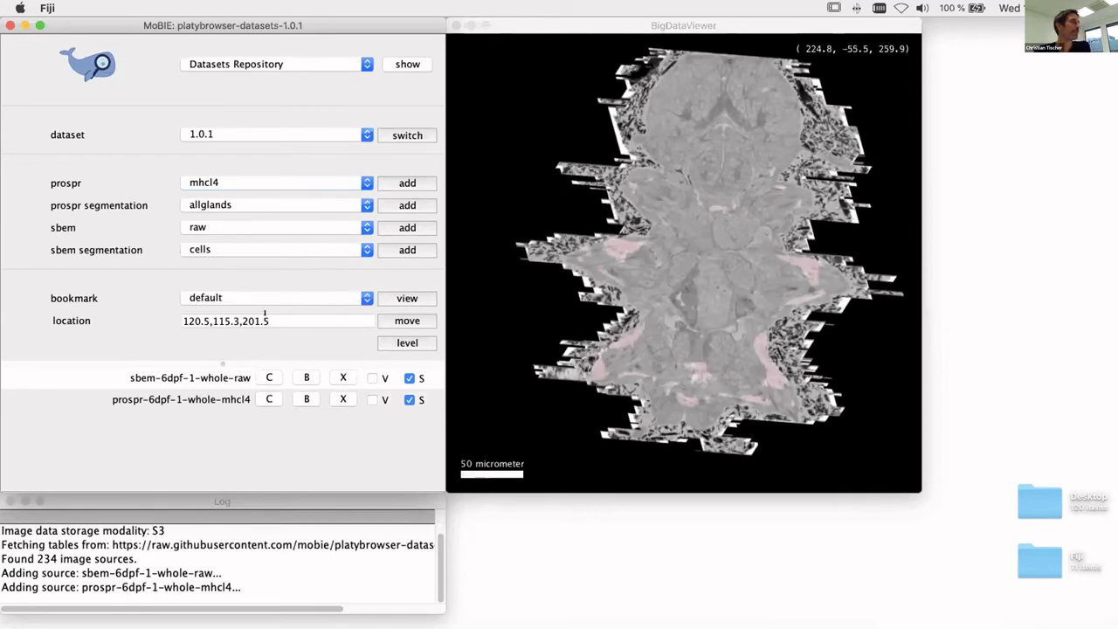
Color the prospr-6dpf-1-whole-mhcl4 source red and examine its expression across the sections.
click(269, 400)
click(541, 291)
click(494, 469)
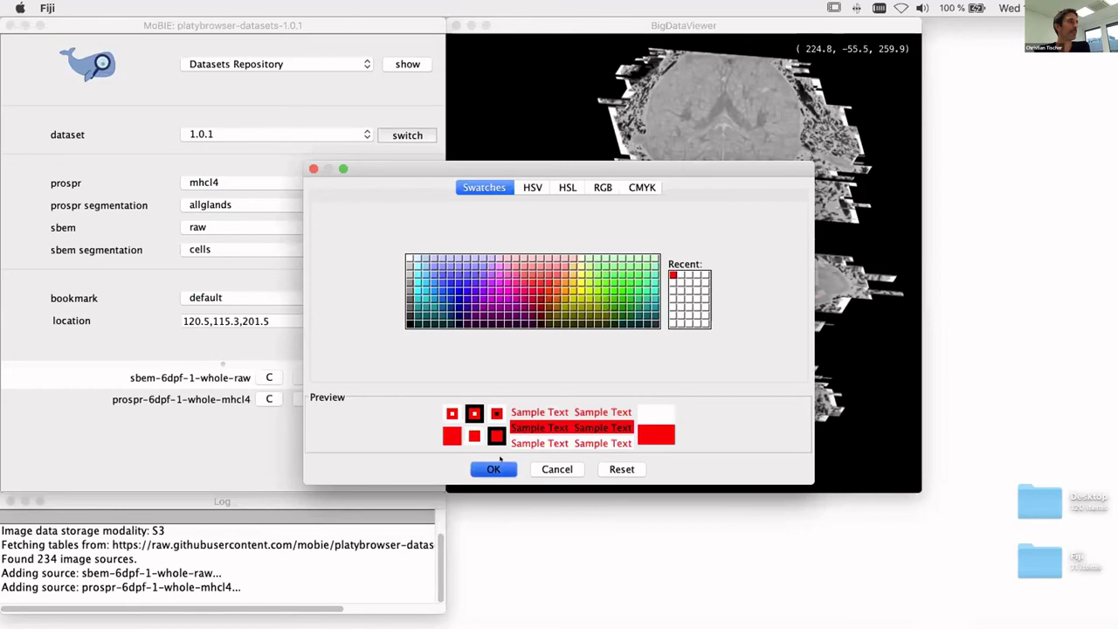
scroll(682, 269, down, 10)
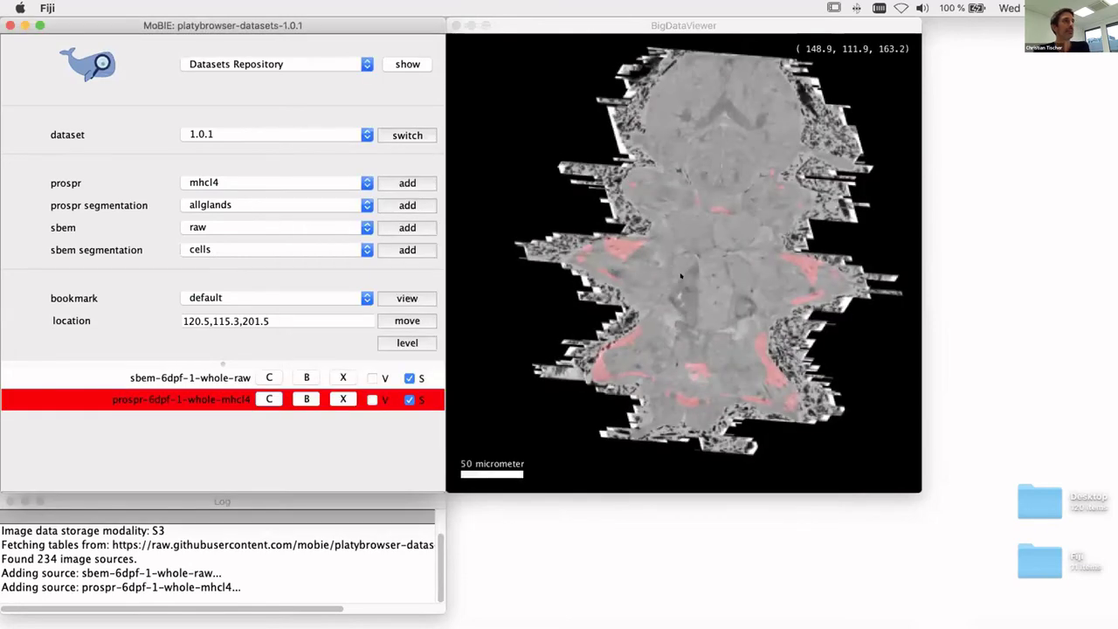
scroll(682, 276, up, 10)
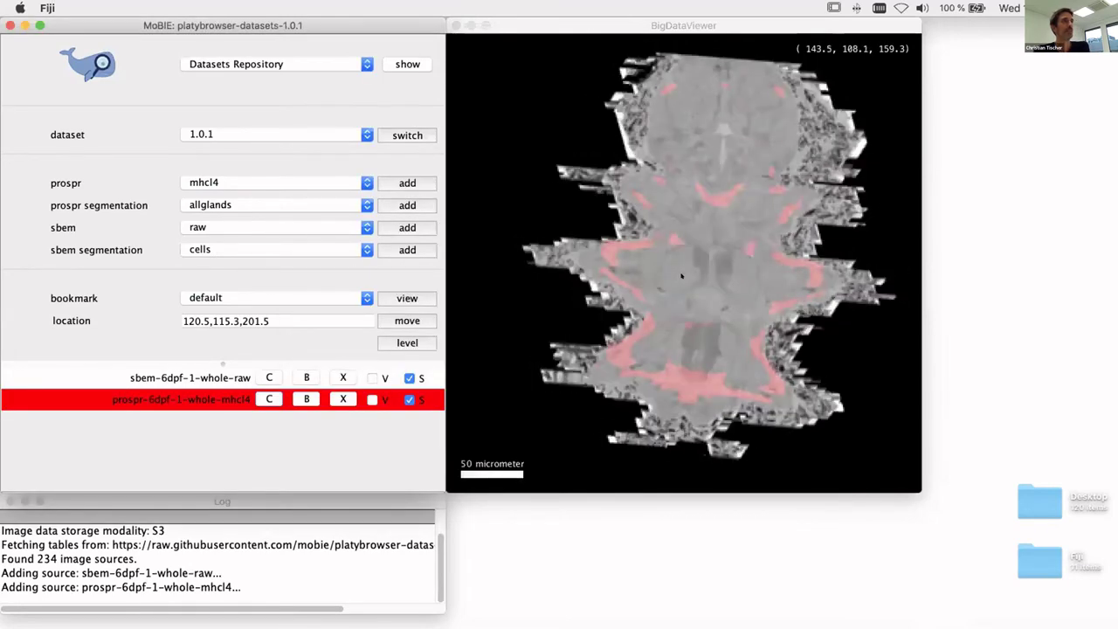
scroll(694, 226, up, 10)
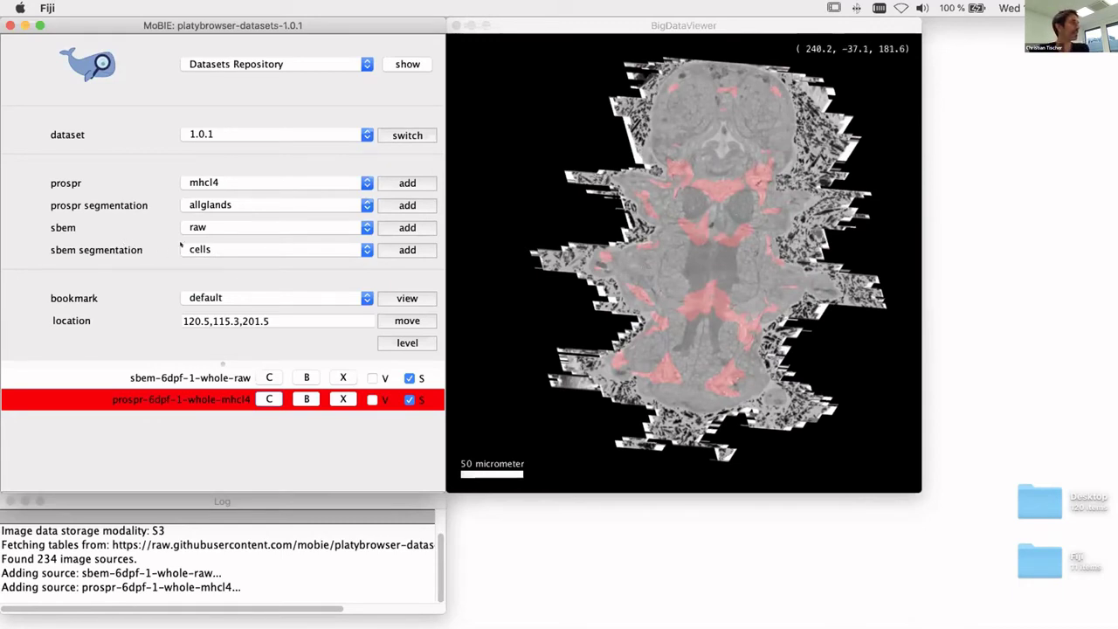
Add the sbem segmentation source cells and inspect the segmented head region at the 25 micrometer scale.
click(360, 248)
click(262, 259)
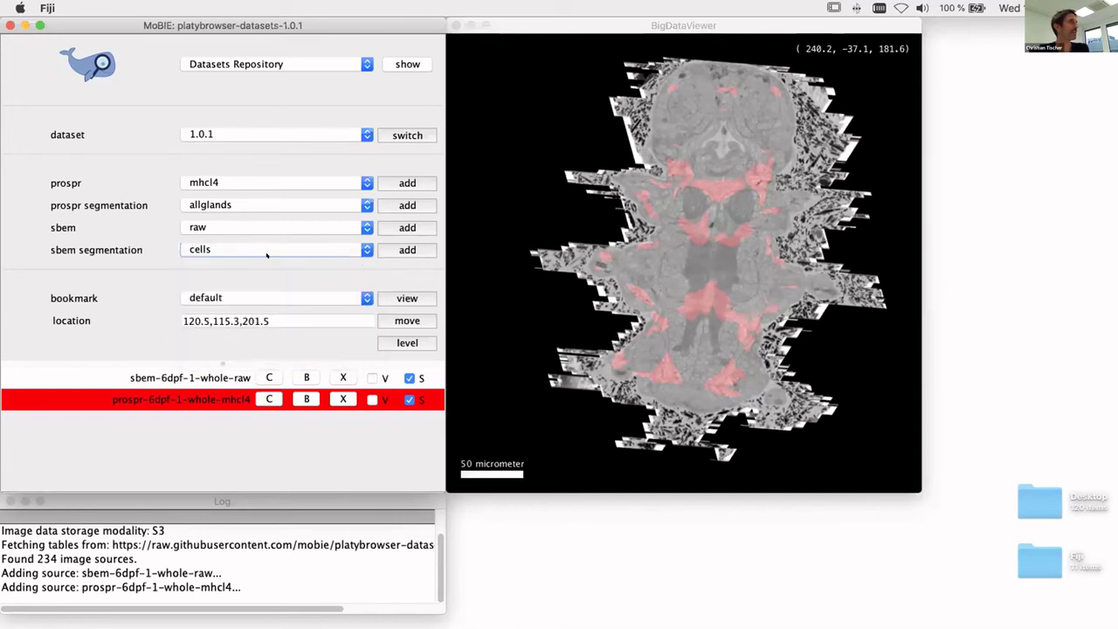
click(397, 250)
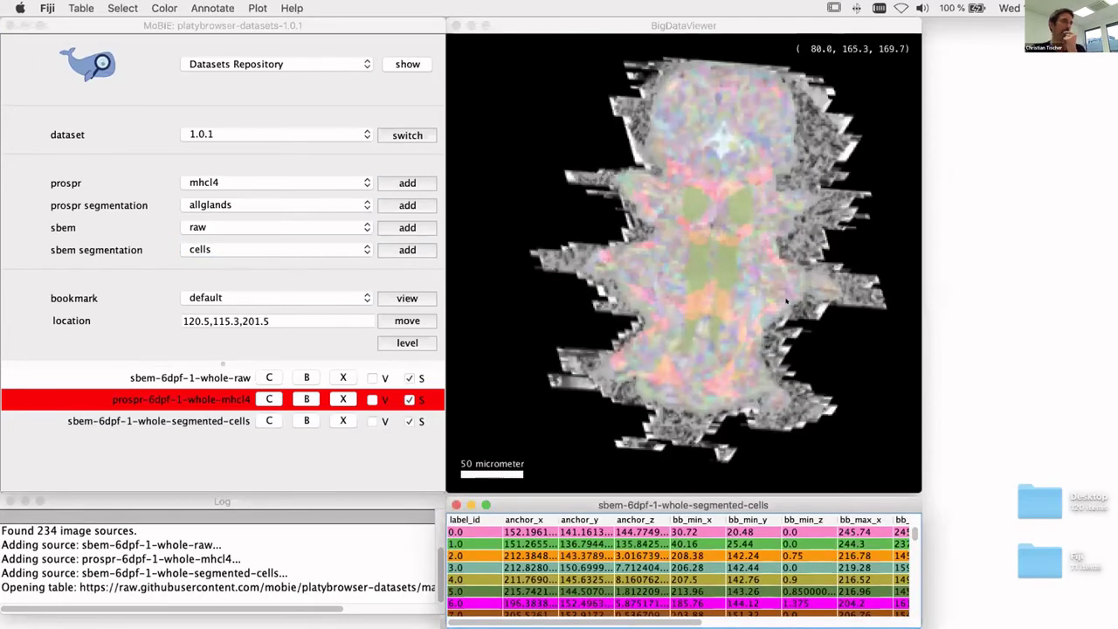
click(690, 262)
scroll(690, 253, down, 3)
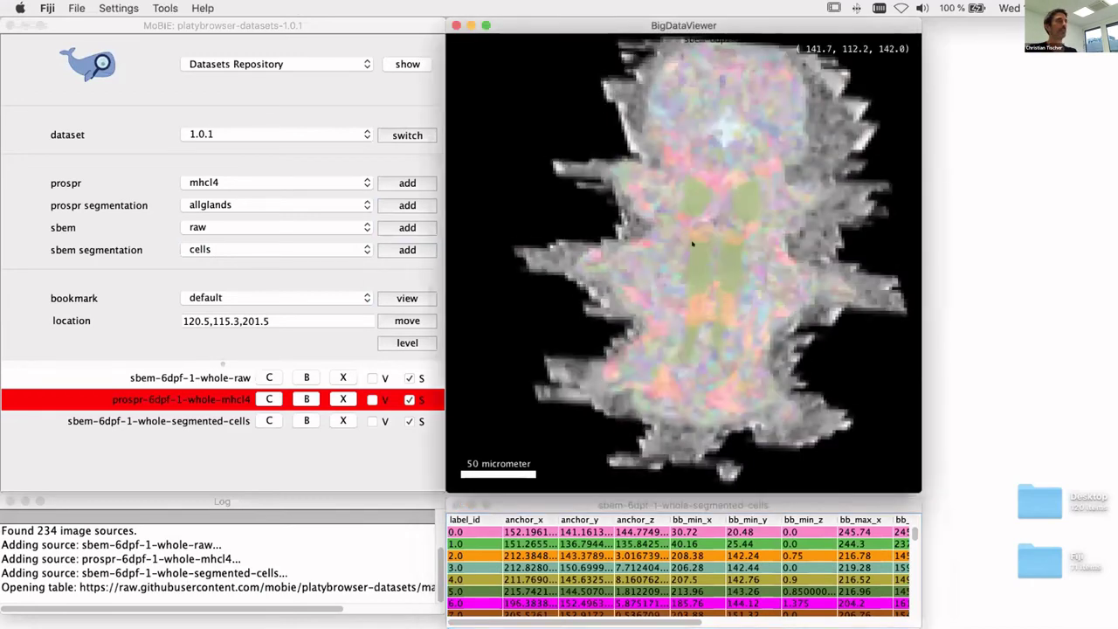
ctrl+scroll(719, 157, up, 5)
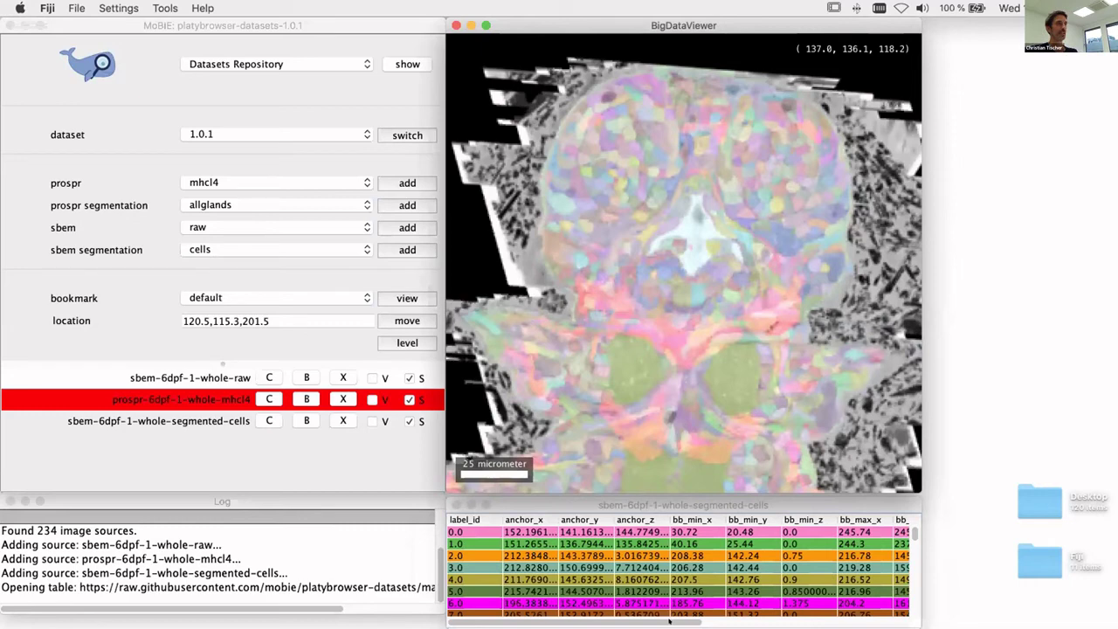
Look over the columns of the sbem-6dpf-1-whole-segmented-cells table and return to the image view.
click(552, 556)
scroll(551, 556, right, 5)
scroll(551, 557, left, 5)
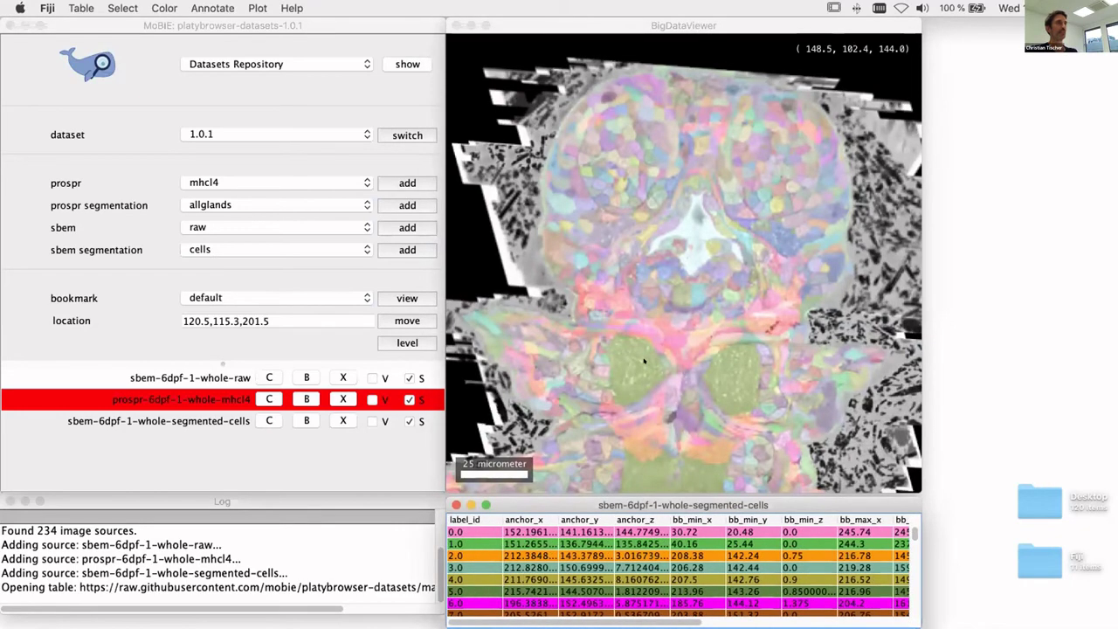
click(683, 277)
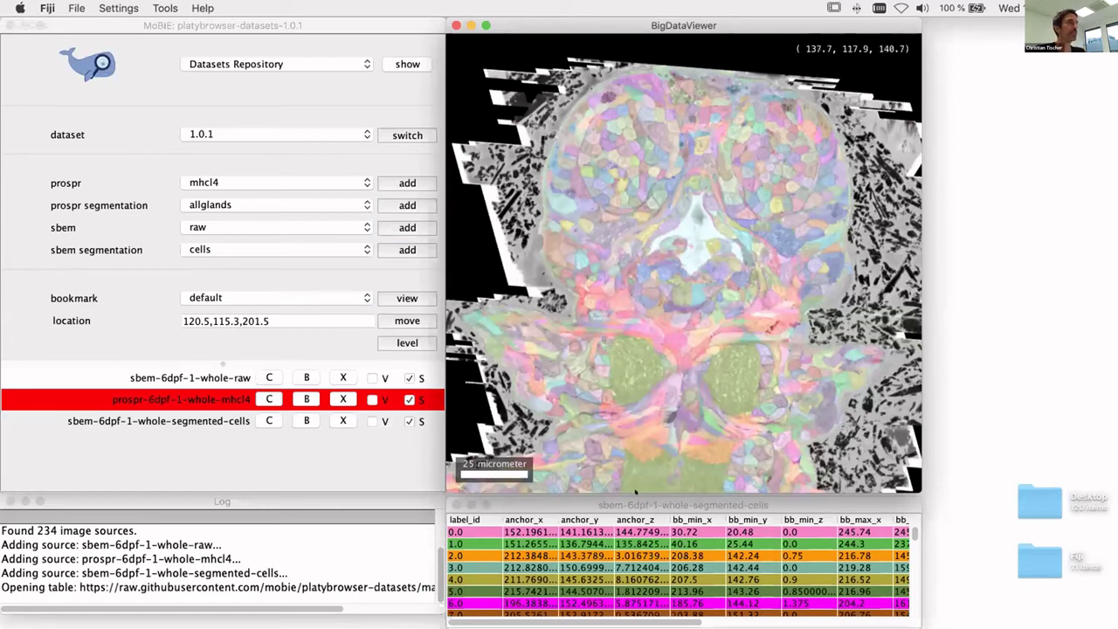
Load additional columns for the segmented cells table from the project, using gene_clusters.csv.
click(79, 8)
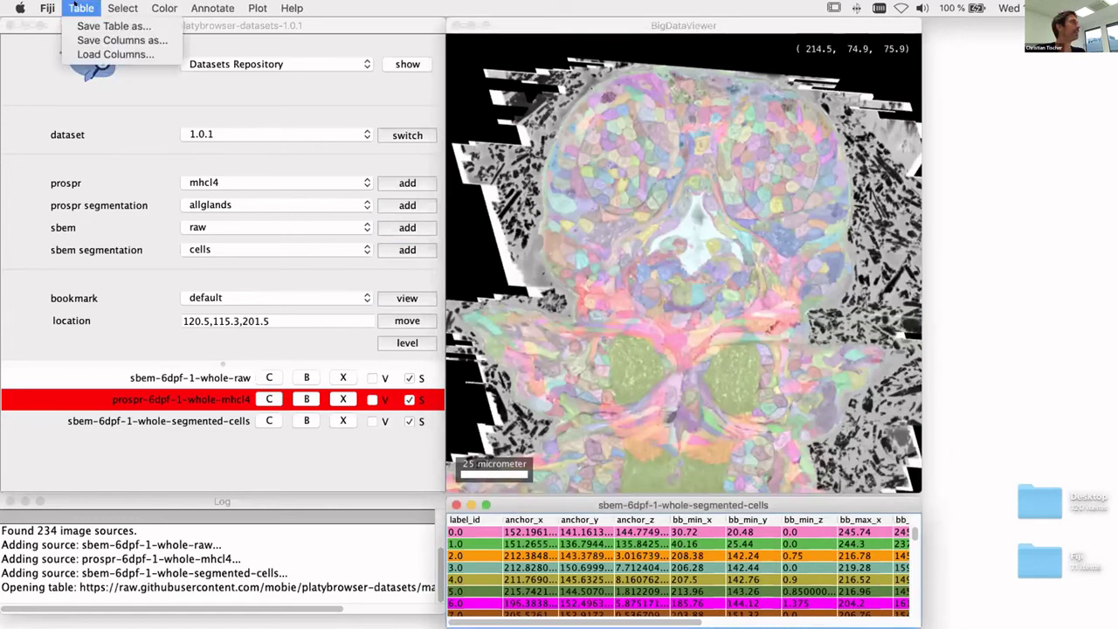
click(115, 54)
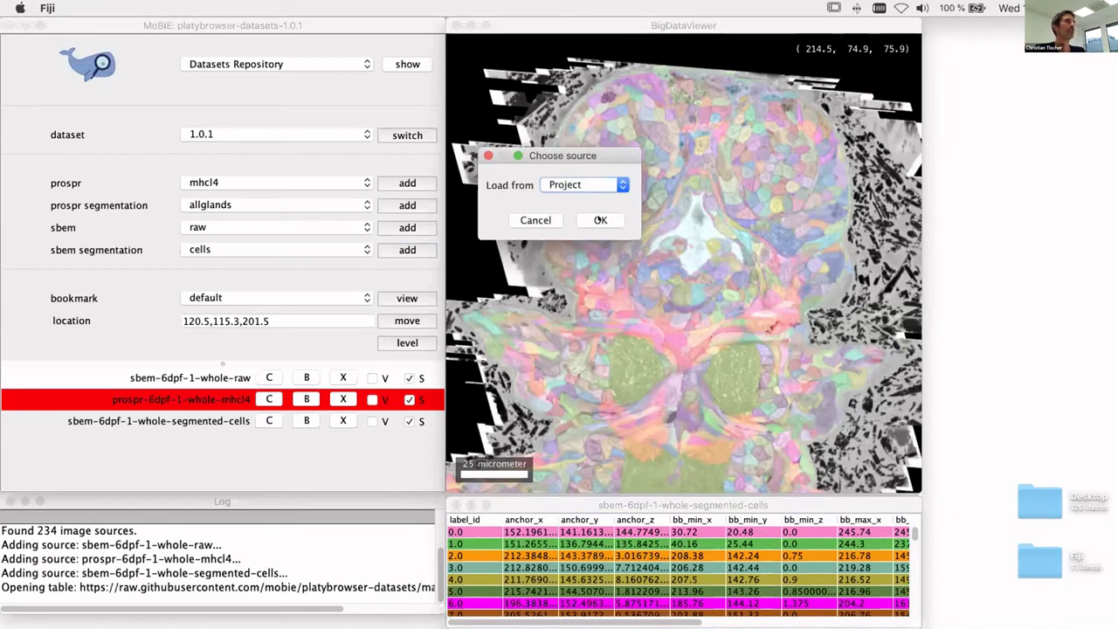
click(601, 219)
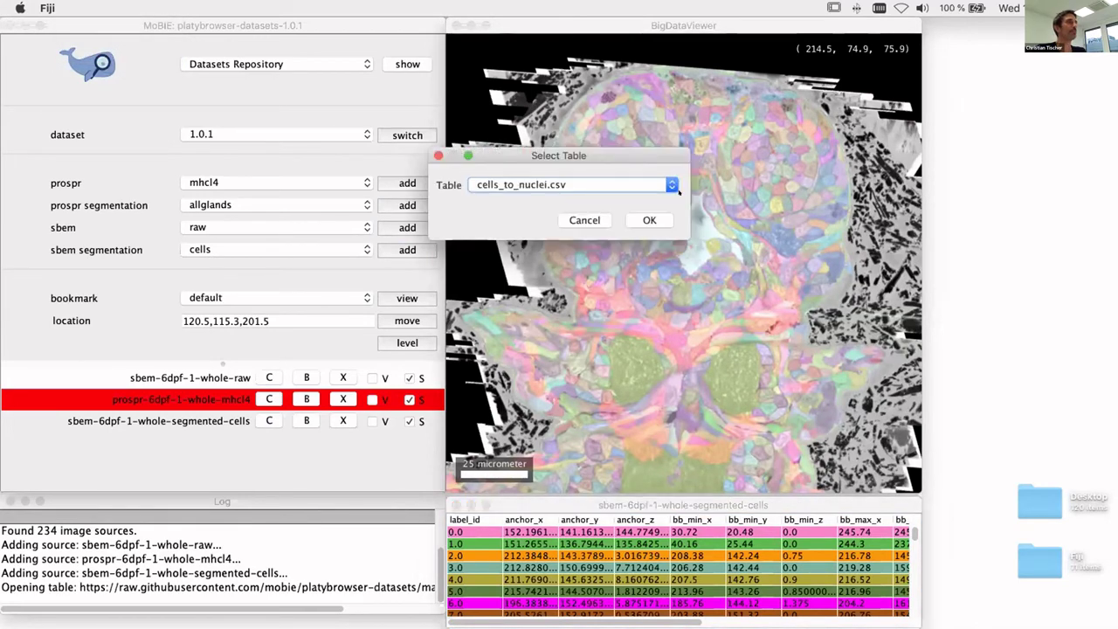
click(670, 184)
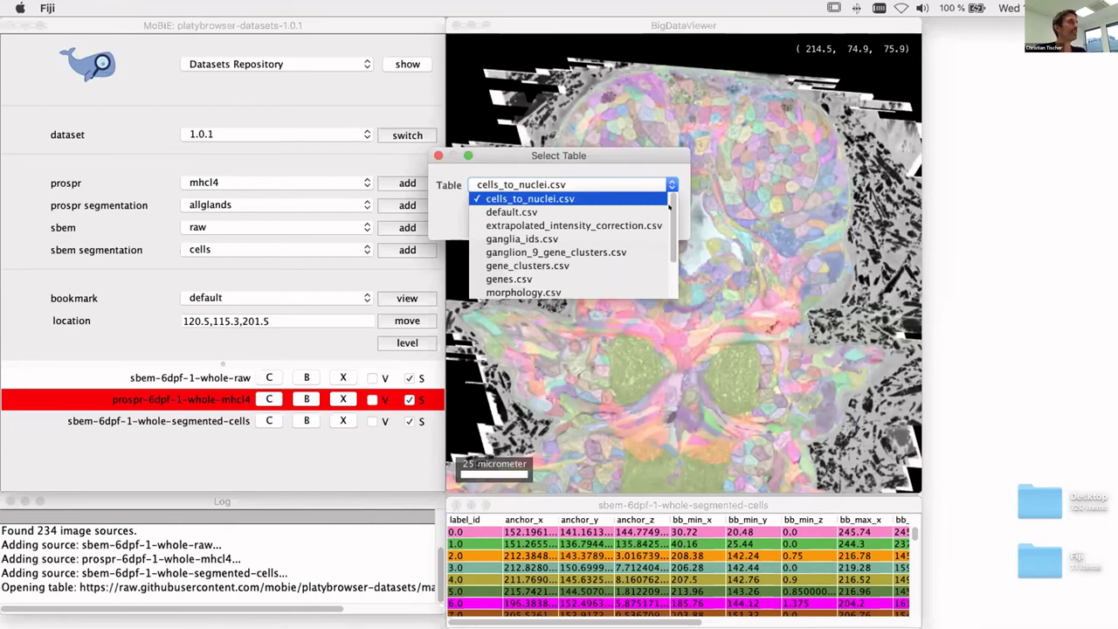
click(560, 267)
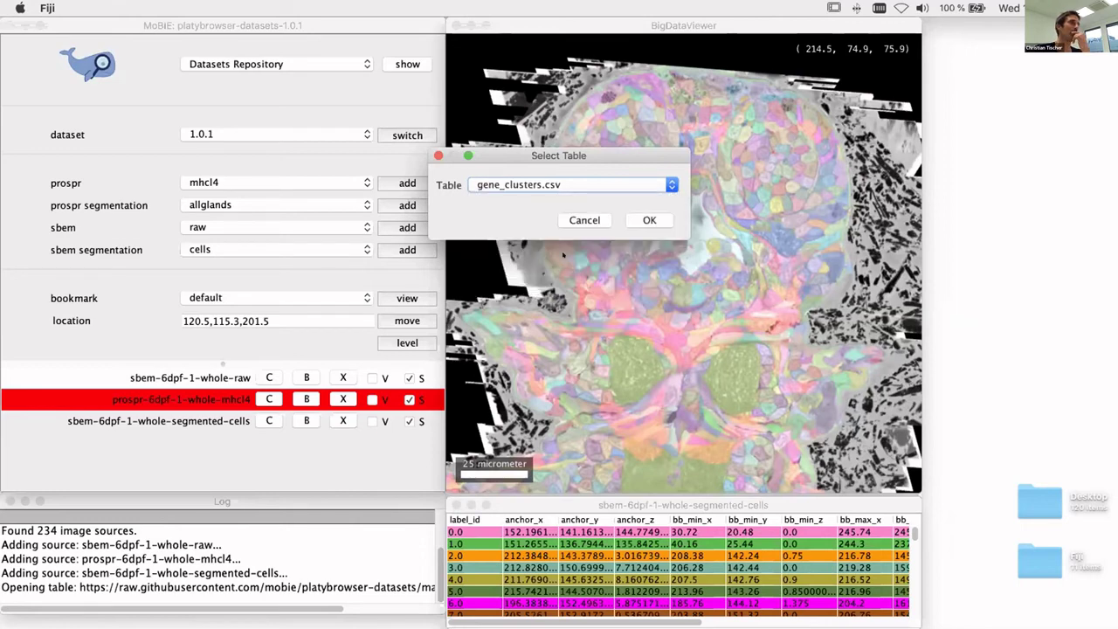
click(648, 221)
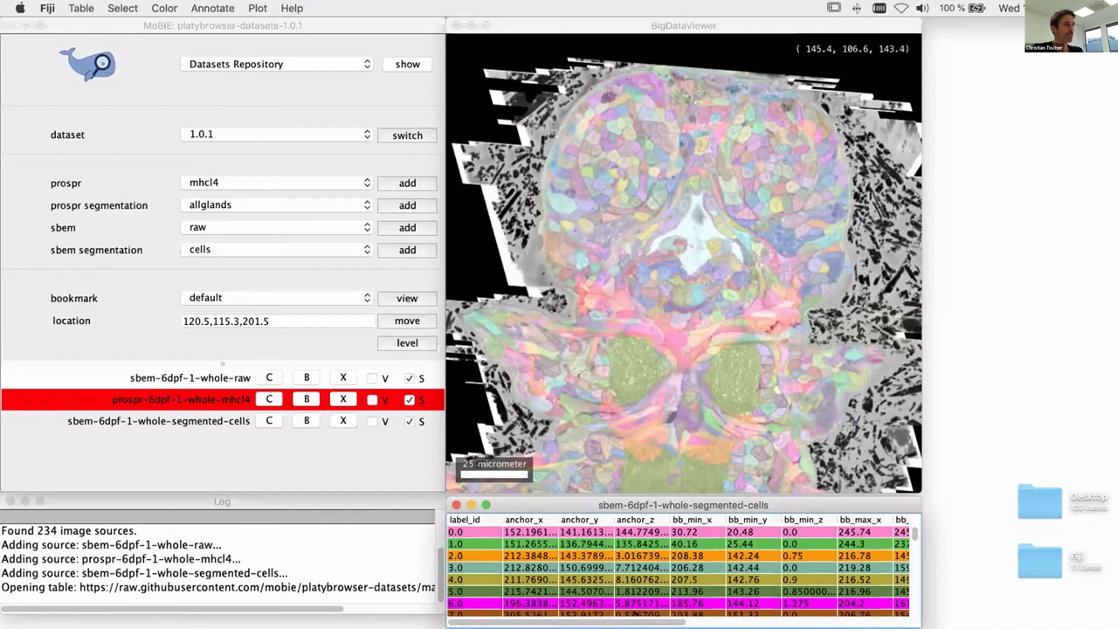
Bring the table's clusters column into view, place the table beside the image view and enlarge it vertically.
drag(640, 615, 869, 543)
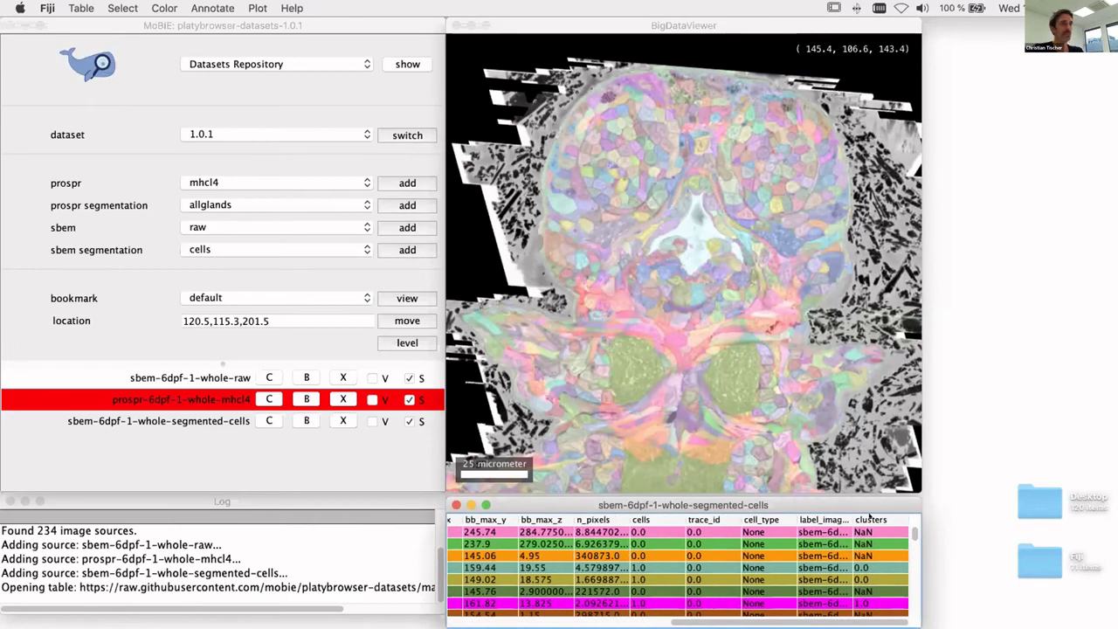
drag(683, 505, 218, 152)
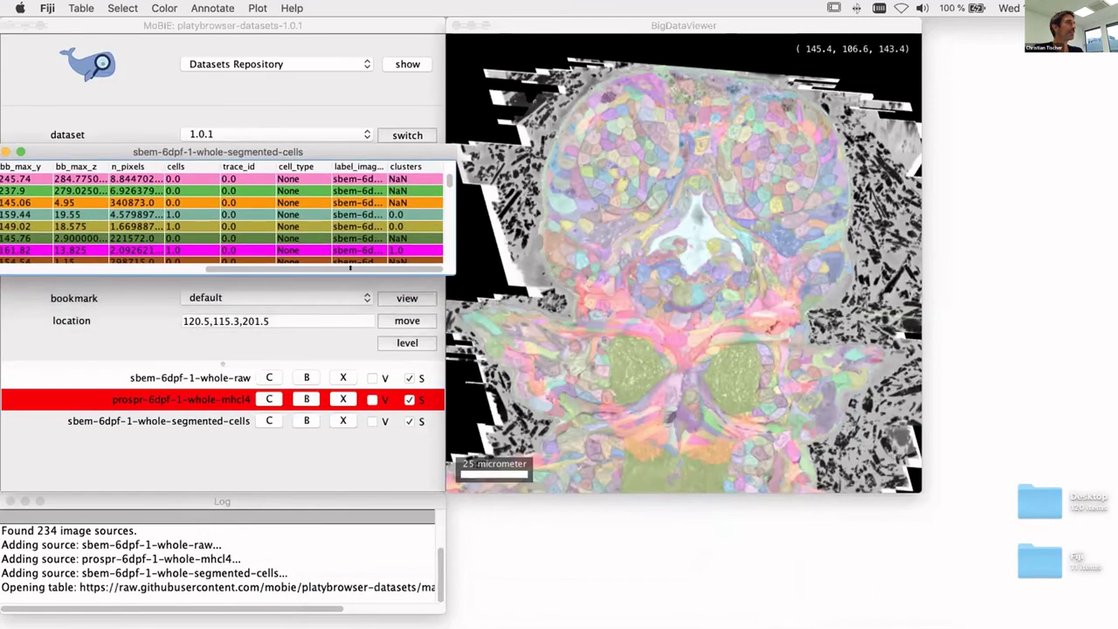
double_click(394, 151)
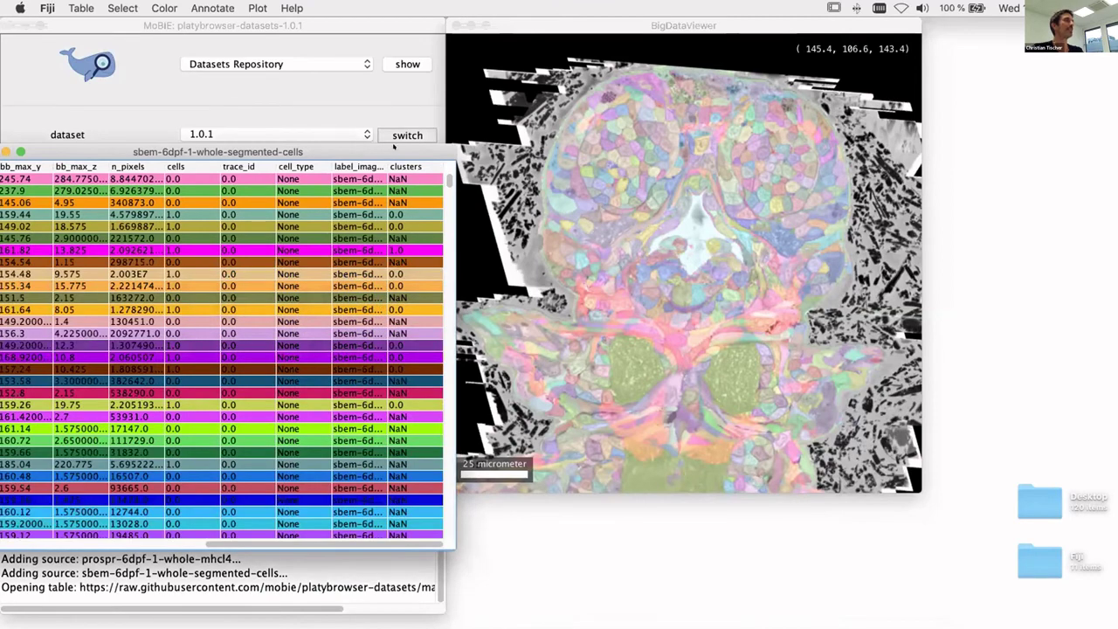
Color the segmented cells by the clusters column using the Glasbey coloring mode.
click(159, 8)
click(175, 26)
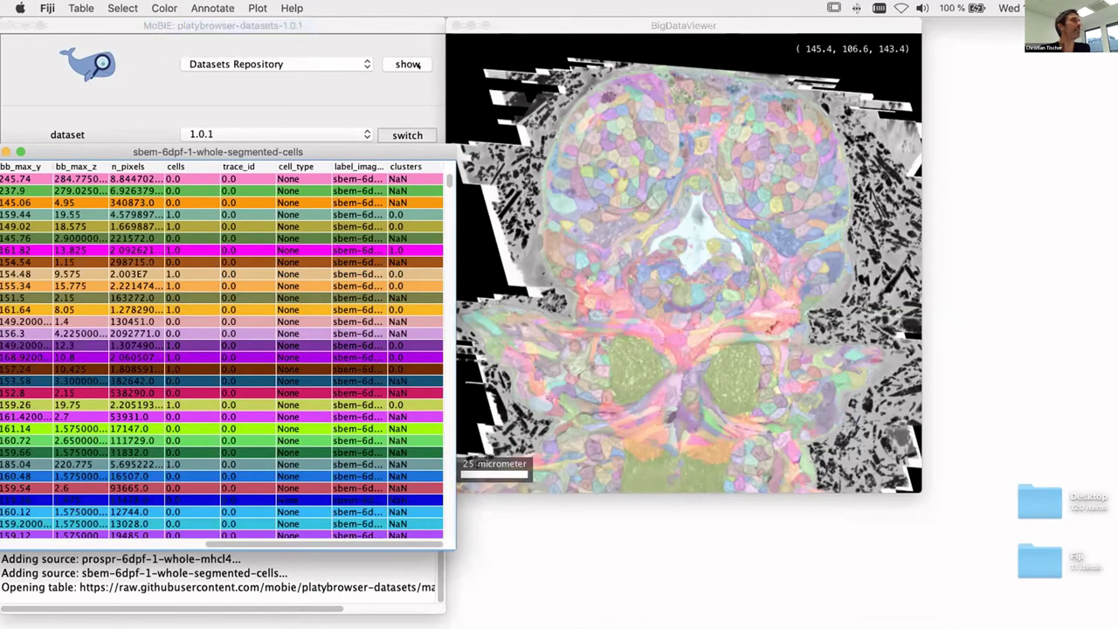
click(624, 171)
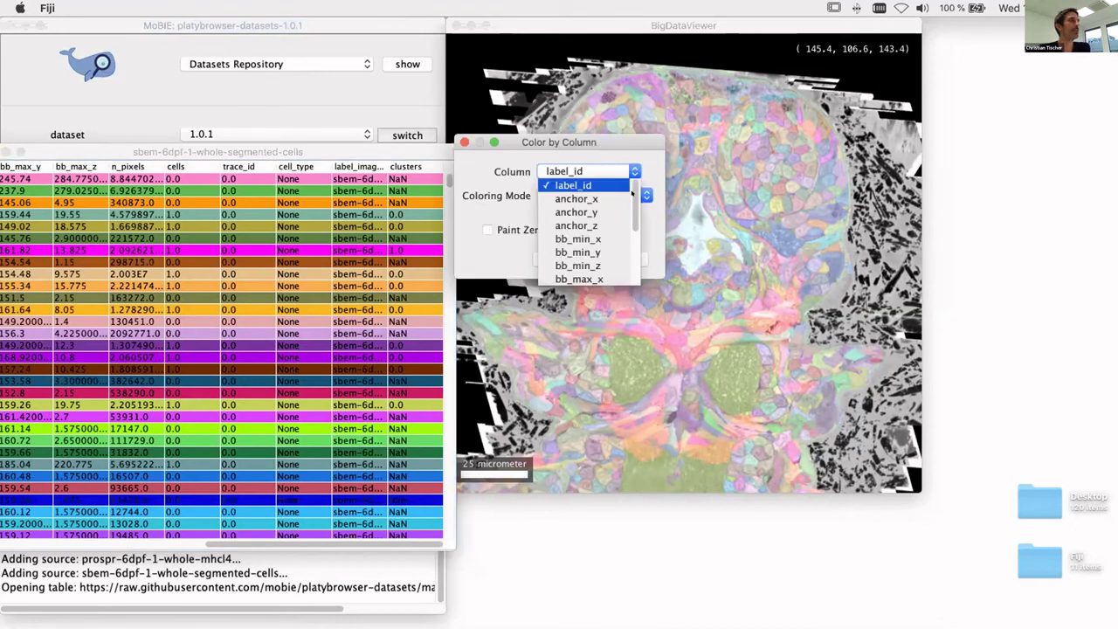
scroll(632, 194, down, 5)
click(607, 277)
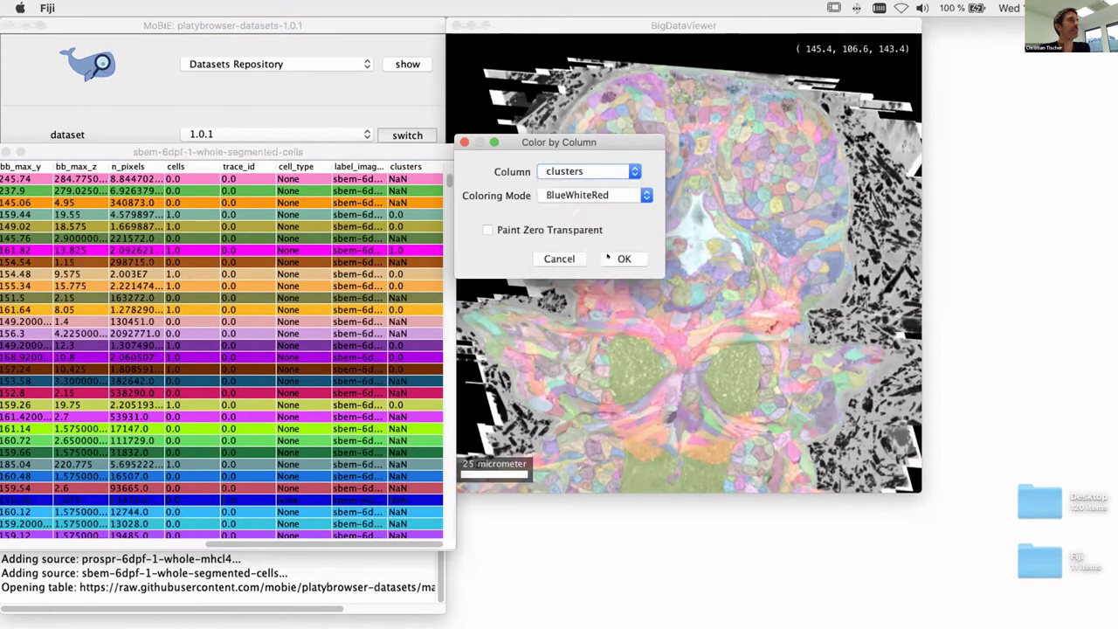
click(635, 195)
click(573, 219)
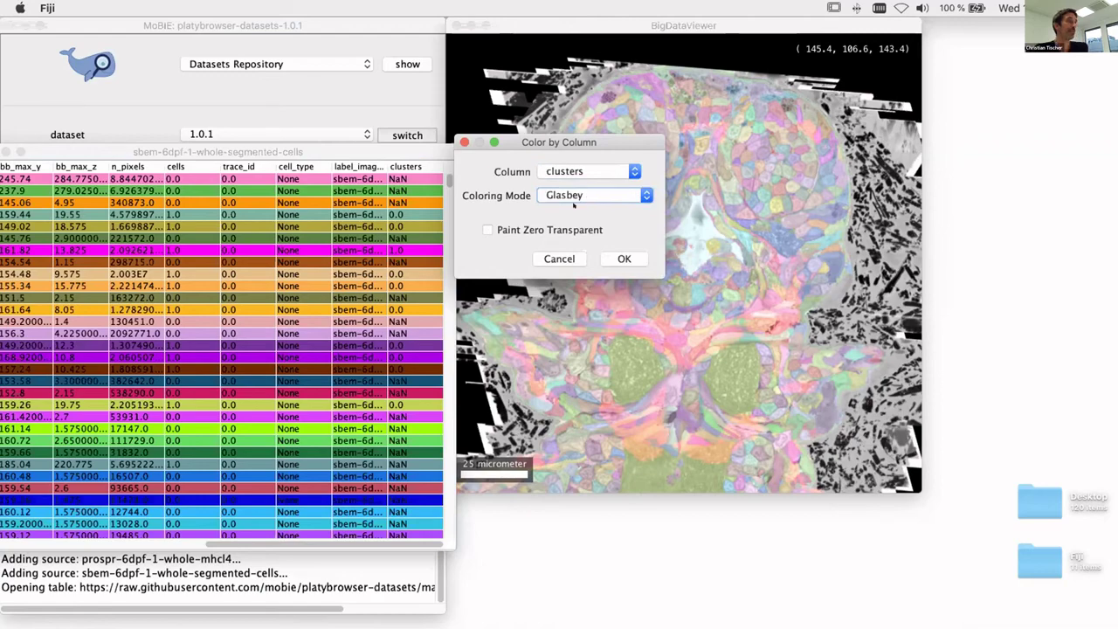
click(614, 257)
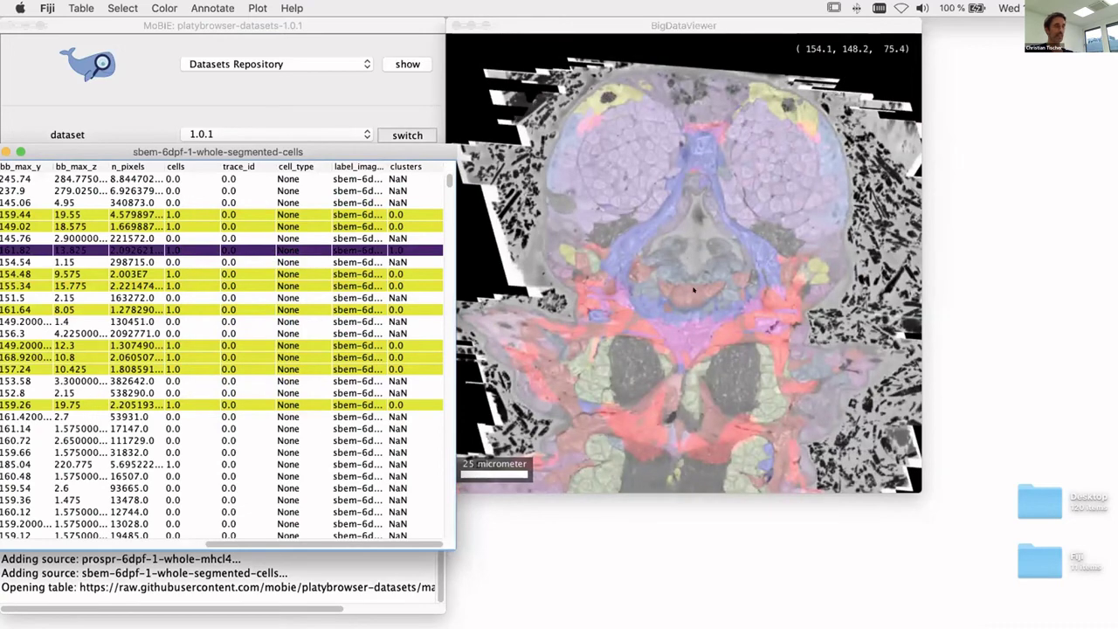
Inspect the cluster-colored cells between the two large dark regions up close, at the 5 micrometer scale.
click(680, 301)
ctrl+scroll(678, 299, up, 5)
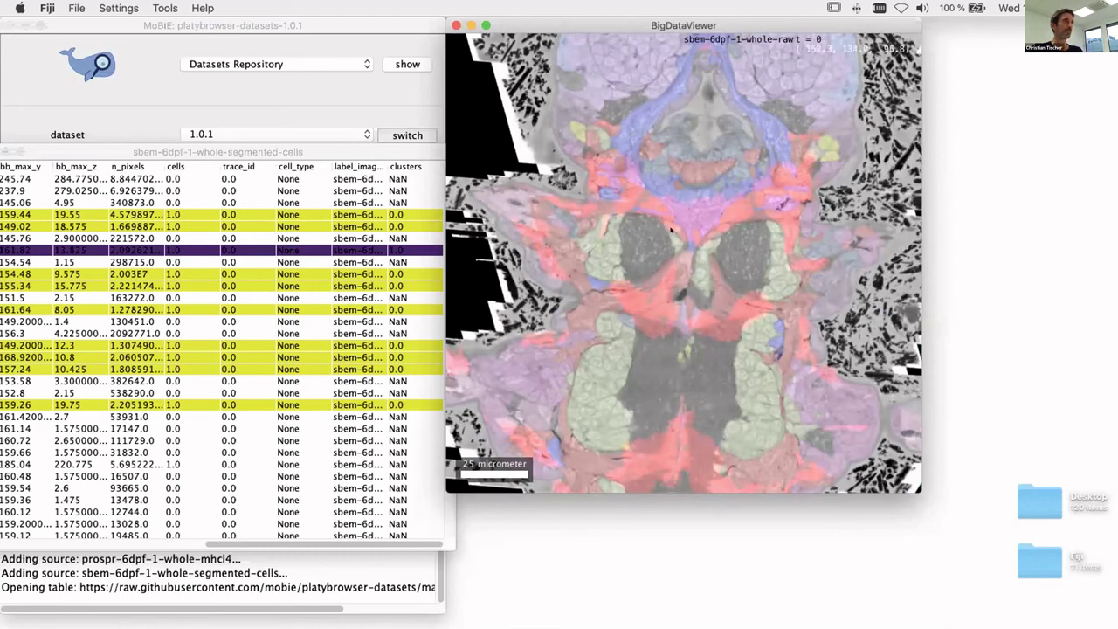
ctrl+scroll(671, 229, up, 10)
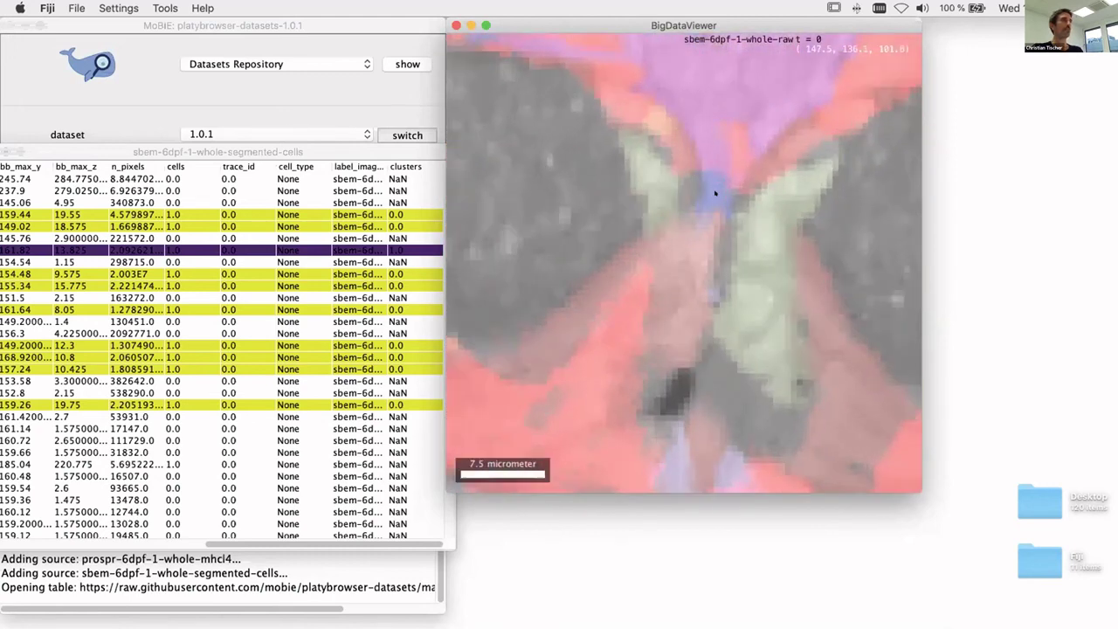
ctrl+scroll(715, 192, up, 4)
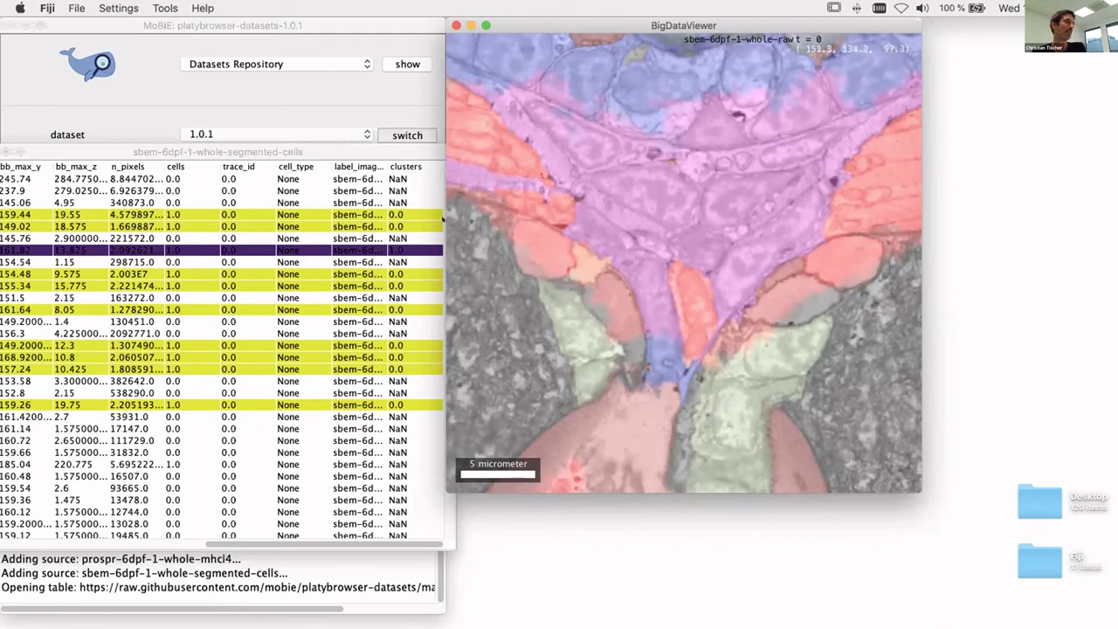
Start a new annotation of the segmented cells with the column name cluster_corr.
drag(323, 147, 419, 194)
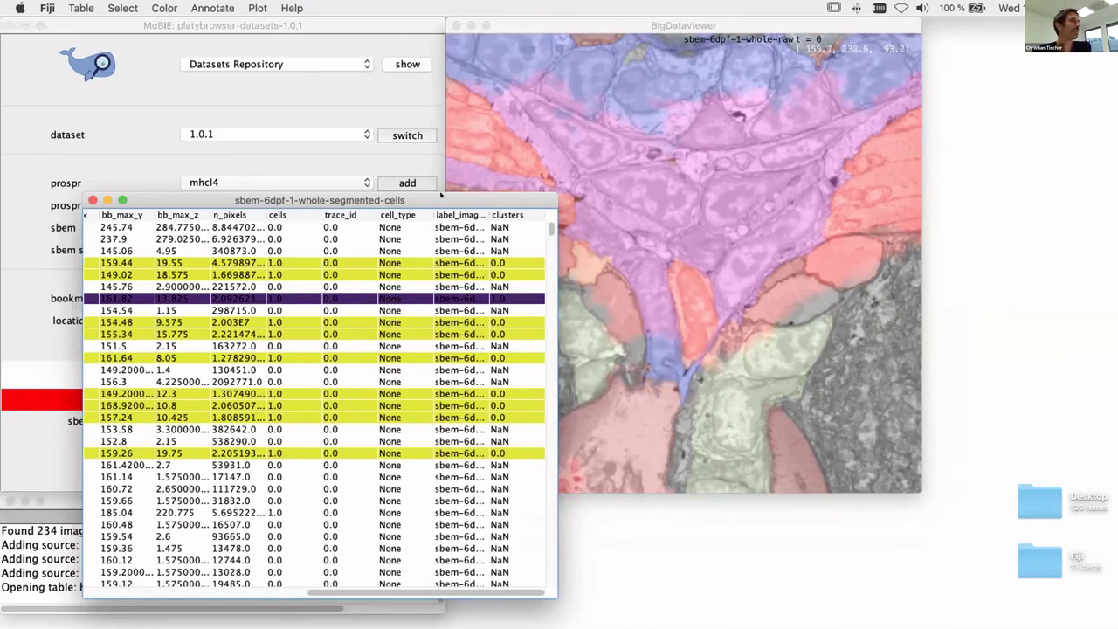
click(205, 8)
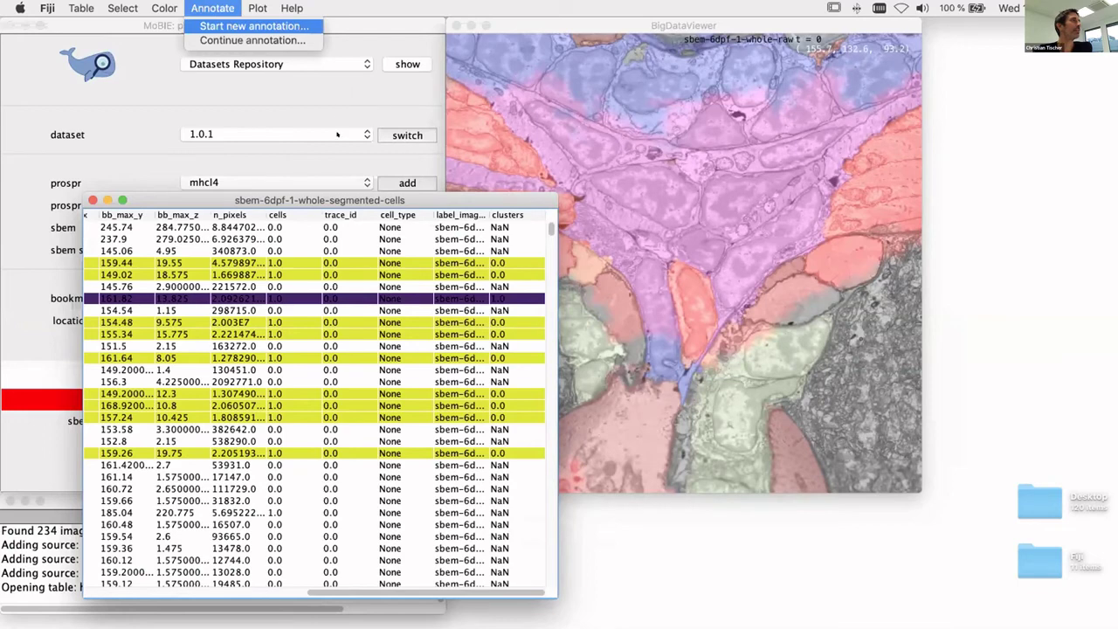
click(298, 26)
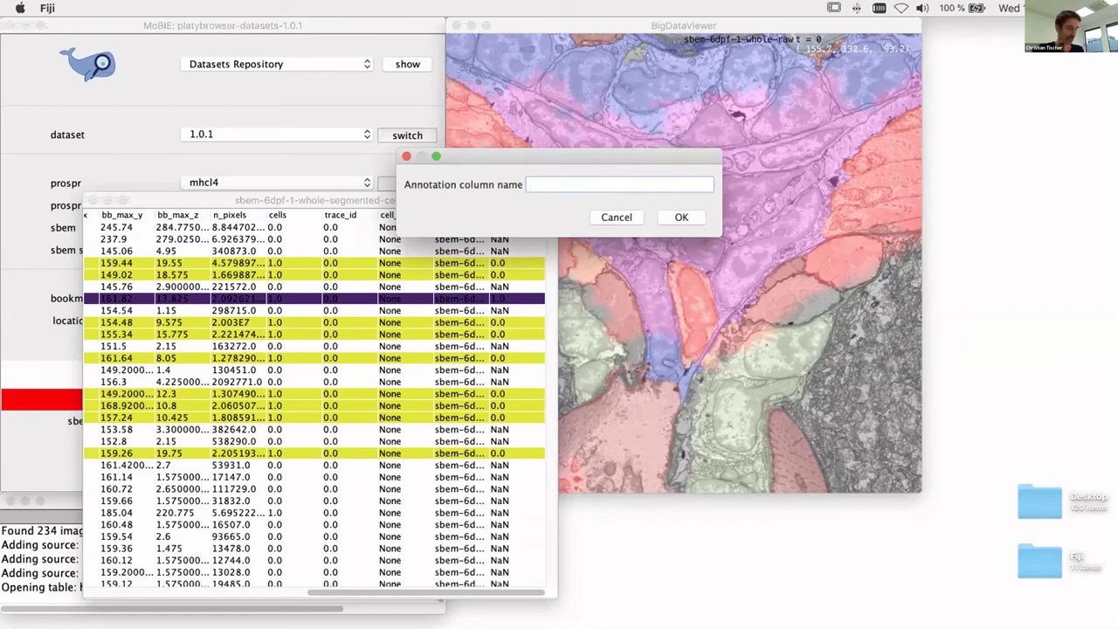
text(cluster_corr)
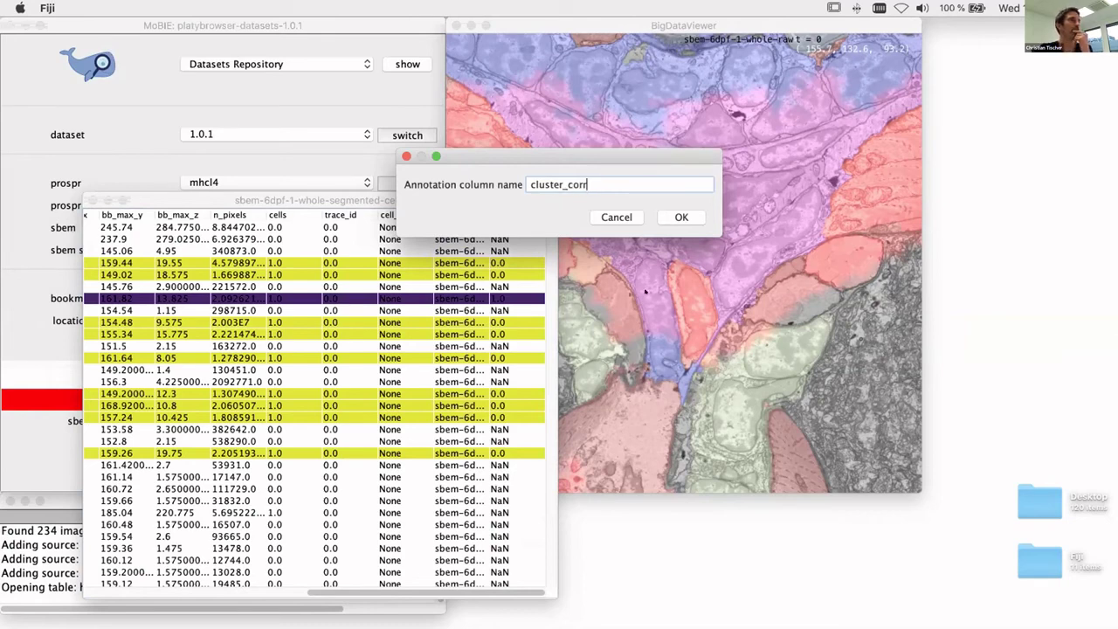
click(681, 216)
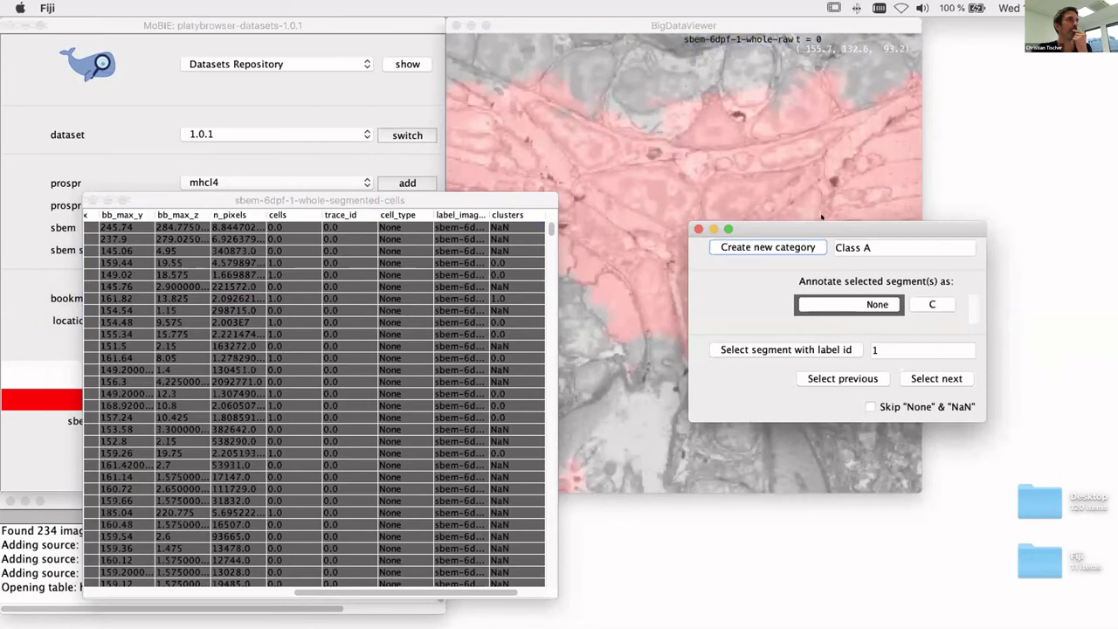
Place the annotation window clear of the image view and create a new category named something.
mouse_move(836, 235)
mouse_down()
mouse_move(641, 174)
mouse_move(266, 21)
mouse_move(302, 51)
mouse_up()
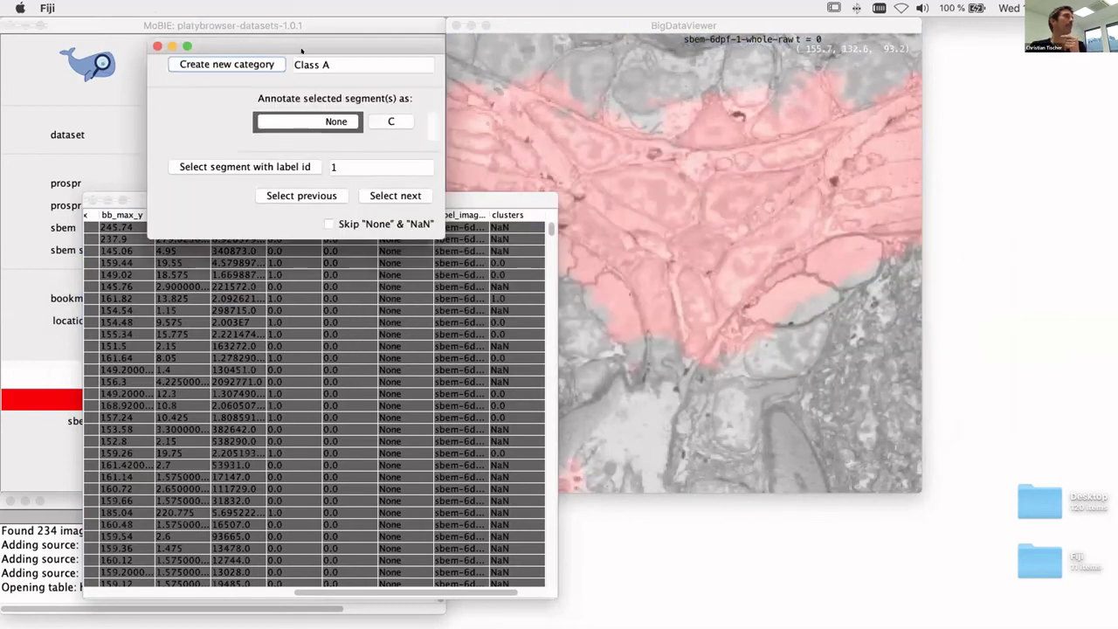
click(346, 71)
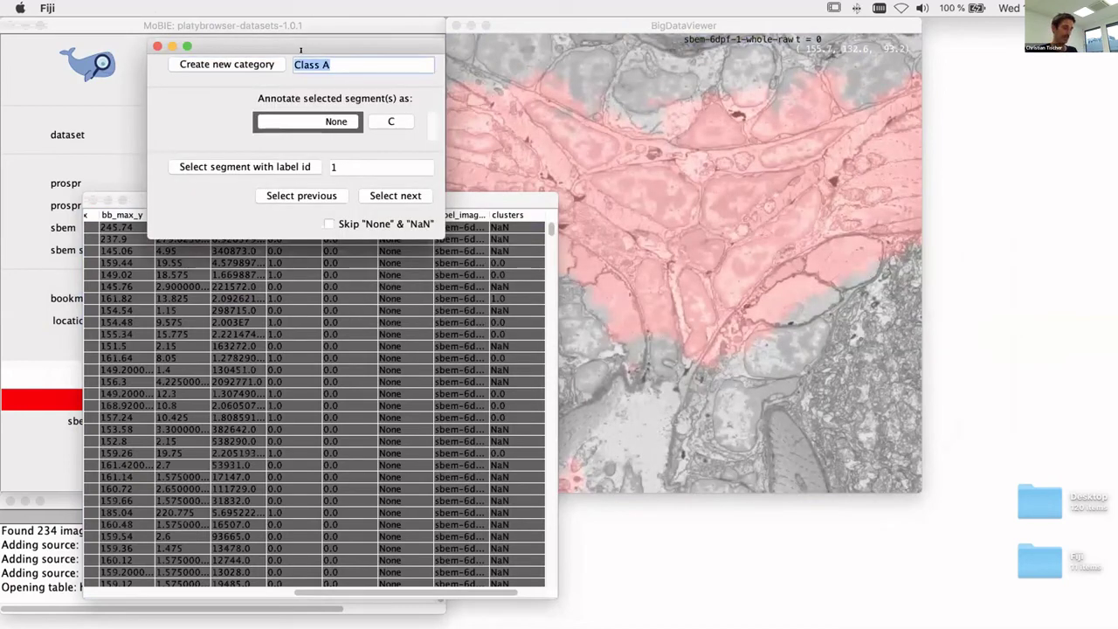
text(some)
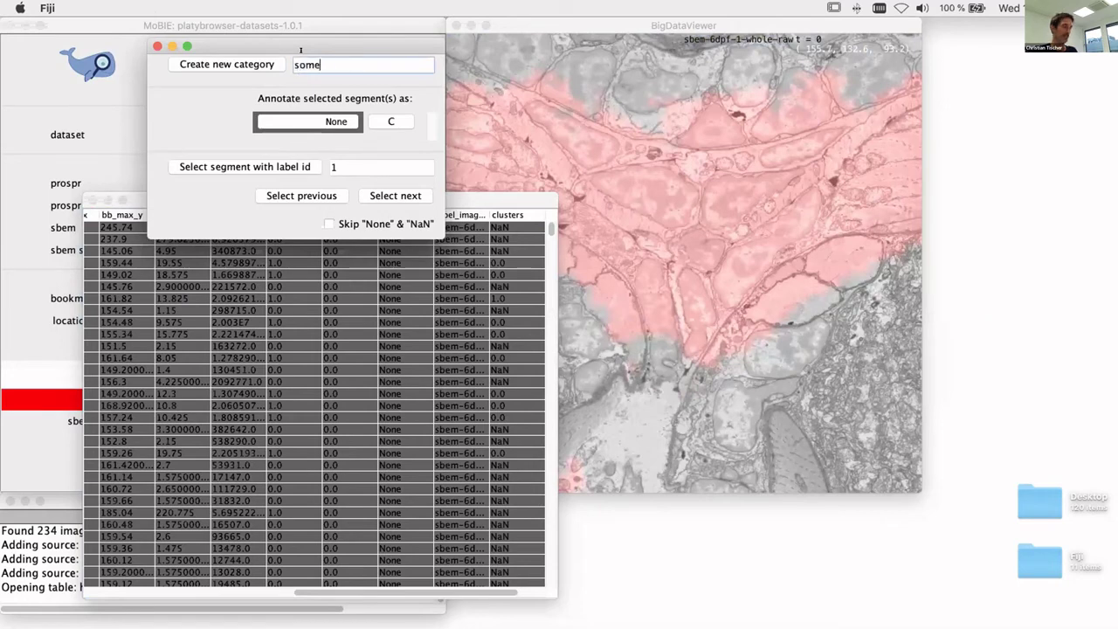
text(thing)
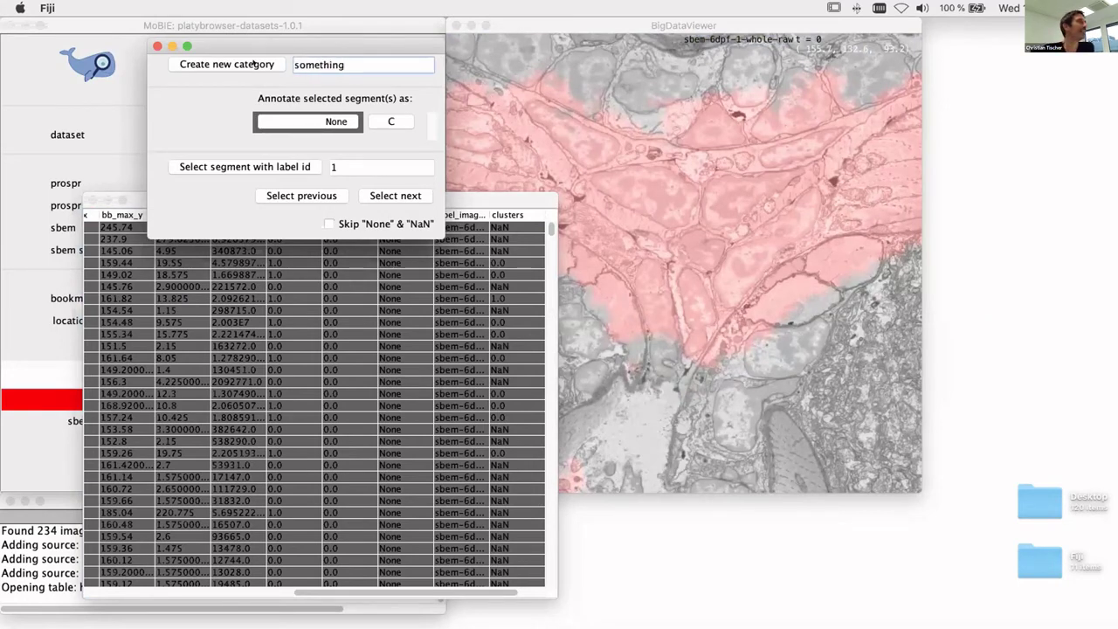
key(Return)
Select the two adjacent large cells in the center of the image view and annotate them as something.
click(659, 197)
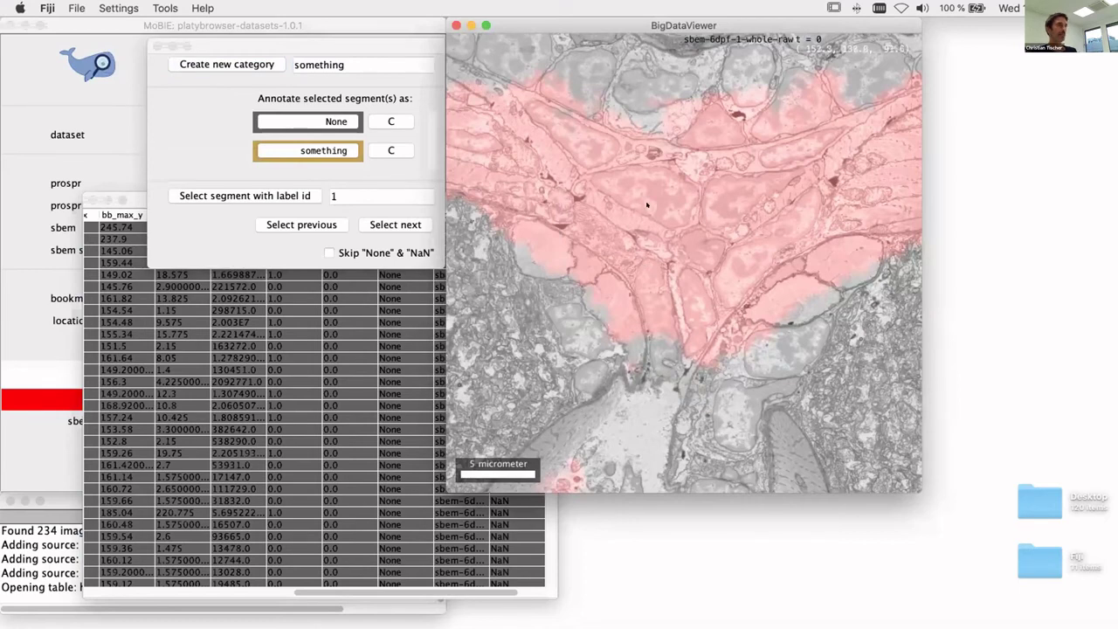
scroll(648, 205, down, 2)
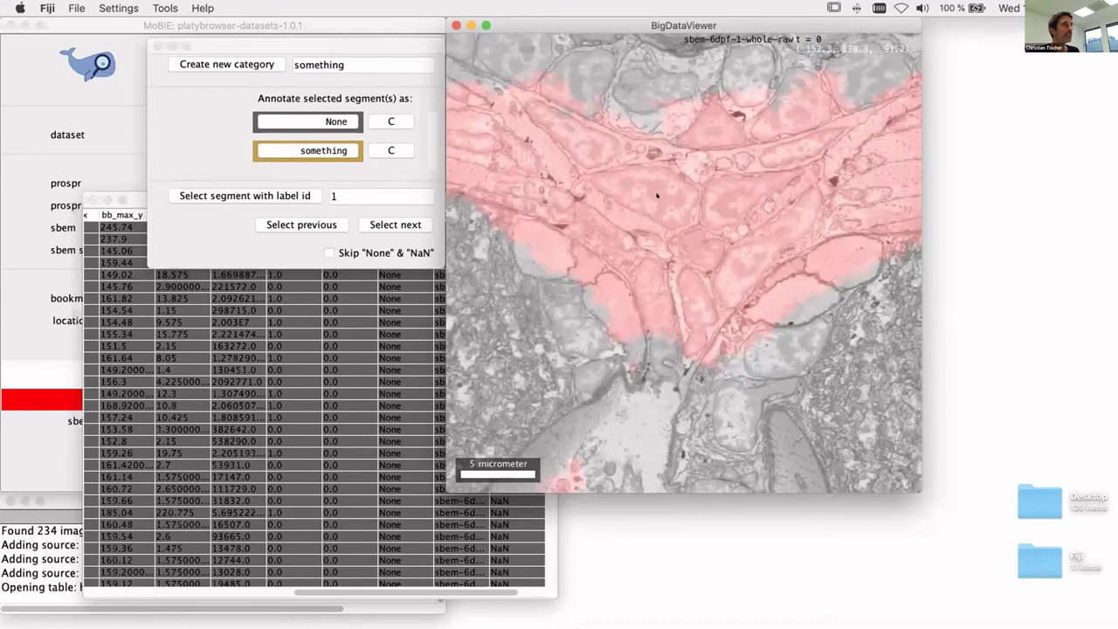
ctrl+click(658, 196)
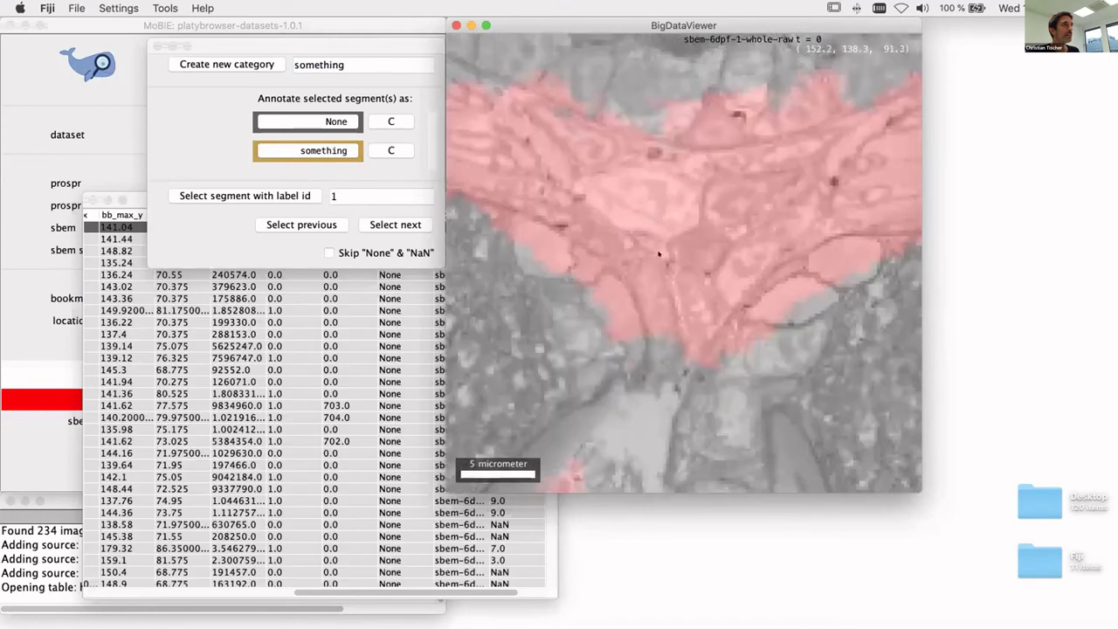
ctrl+click(715, 197)
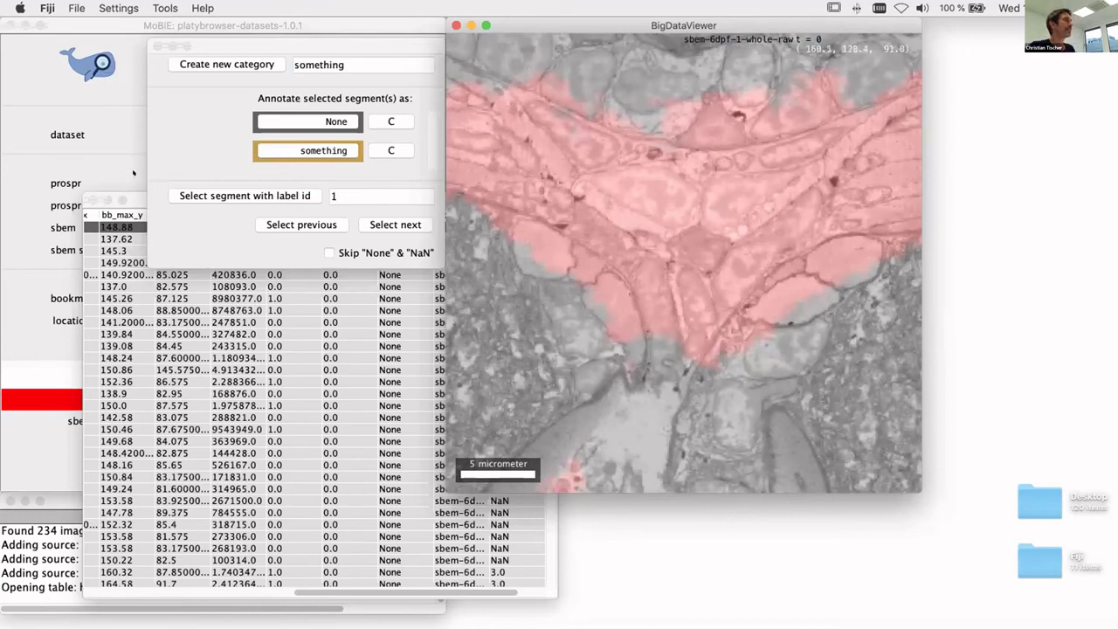
drag(132, 194, 127, 315)
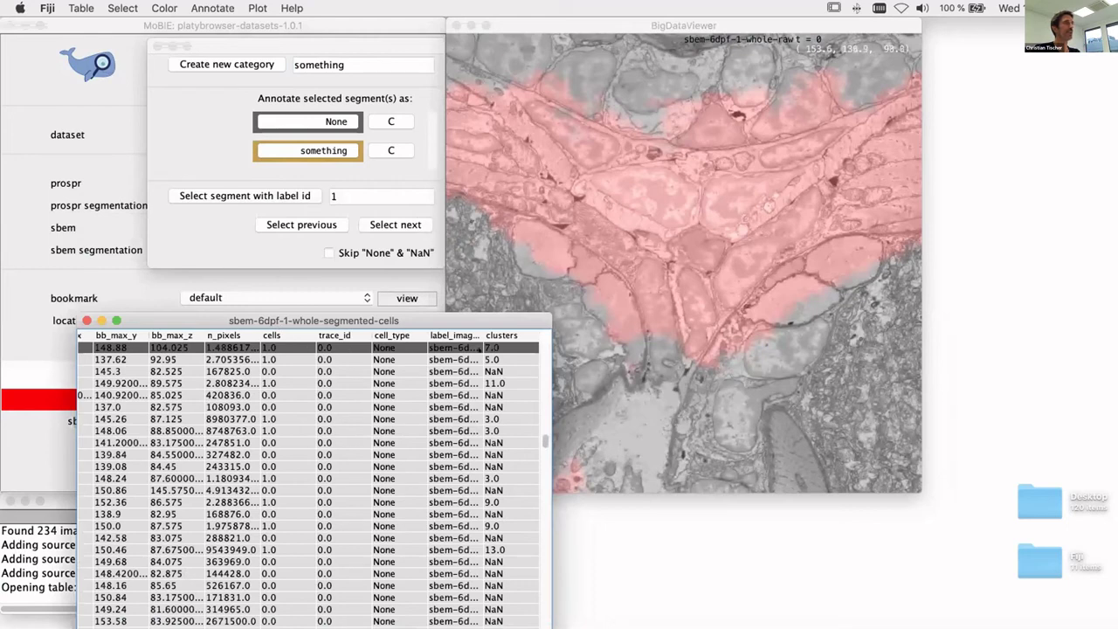
click(346, 41)
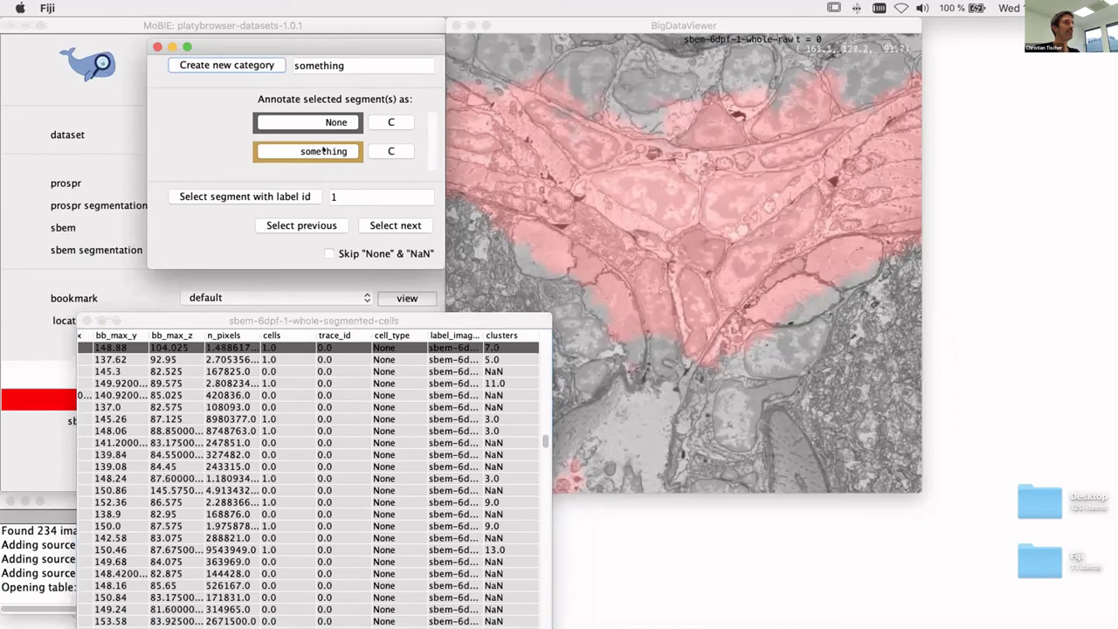
click(323, 151)
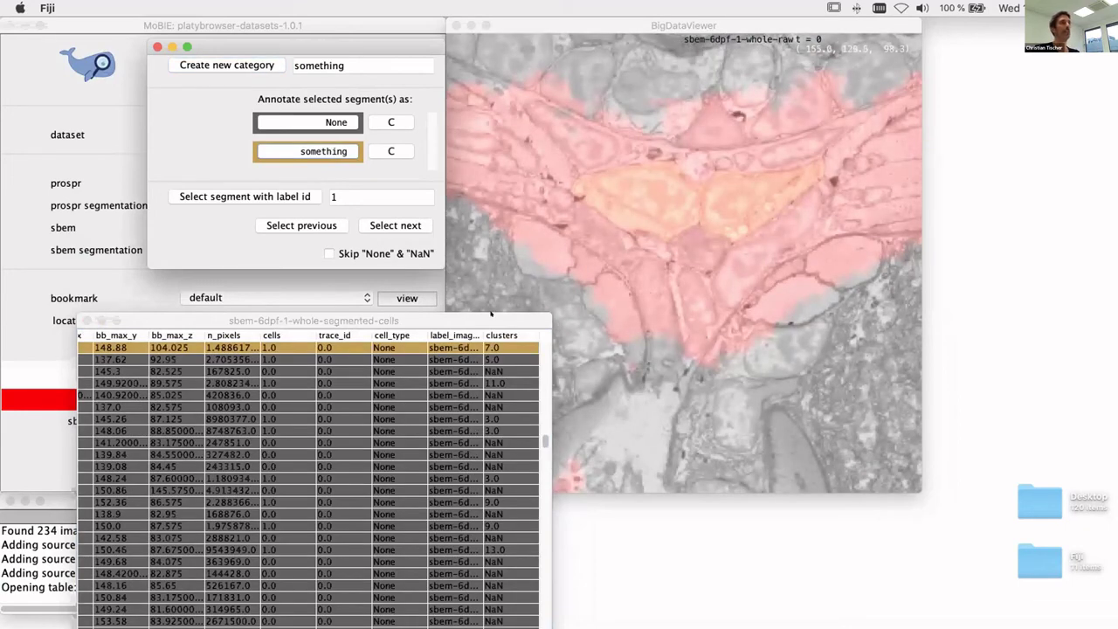
Bring the table's new cluster_corr column into view and look through its rows.
drag(491, 315, 393, 180)
drag(394, 575, 429, 575)
scroll(444, 303, down, 15)
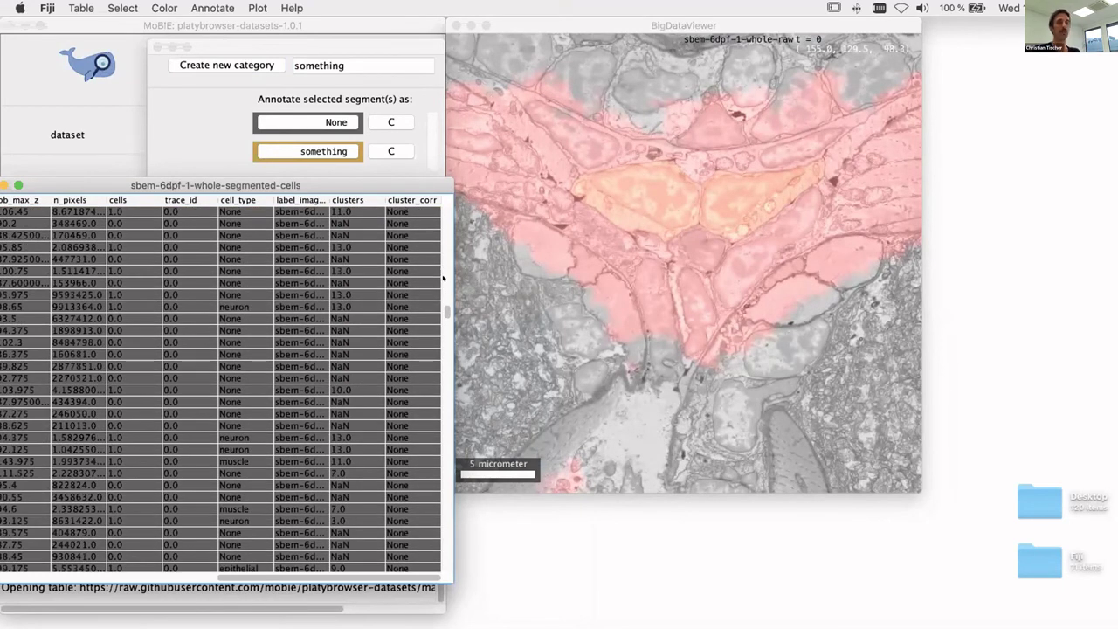
Close the annotation window and move the segmented cells table clear of the image view and the MoBIE controls.
drag(349, 184, 798, 291)
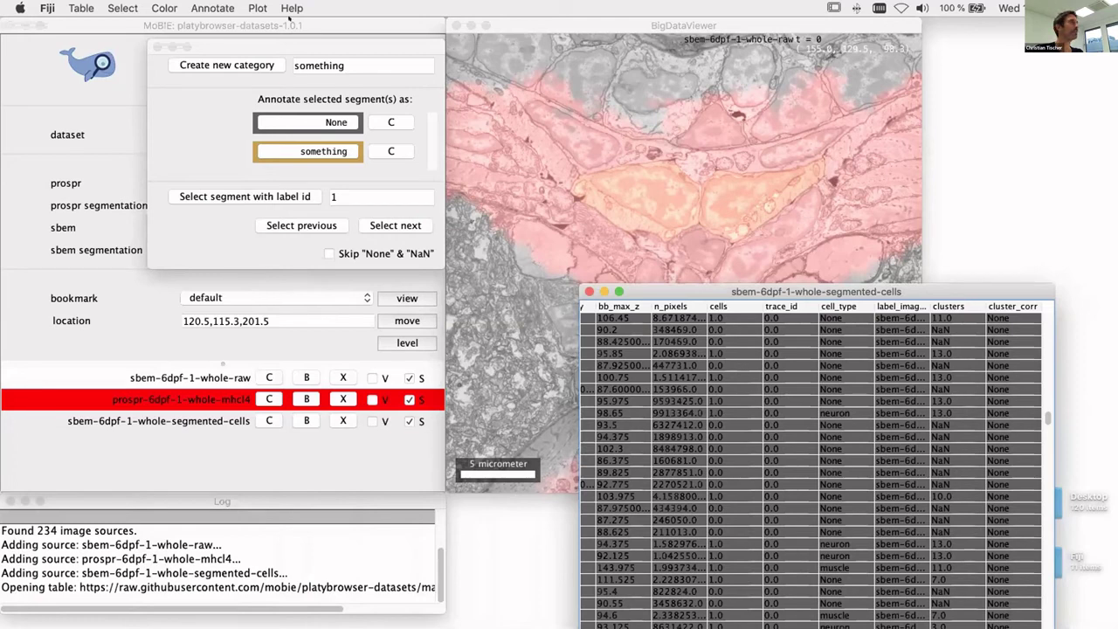
click(157, 46)
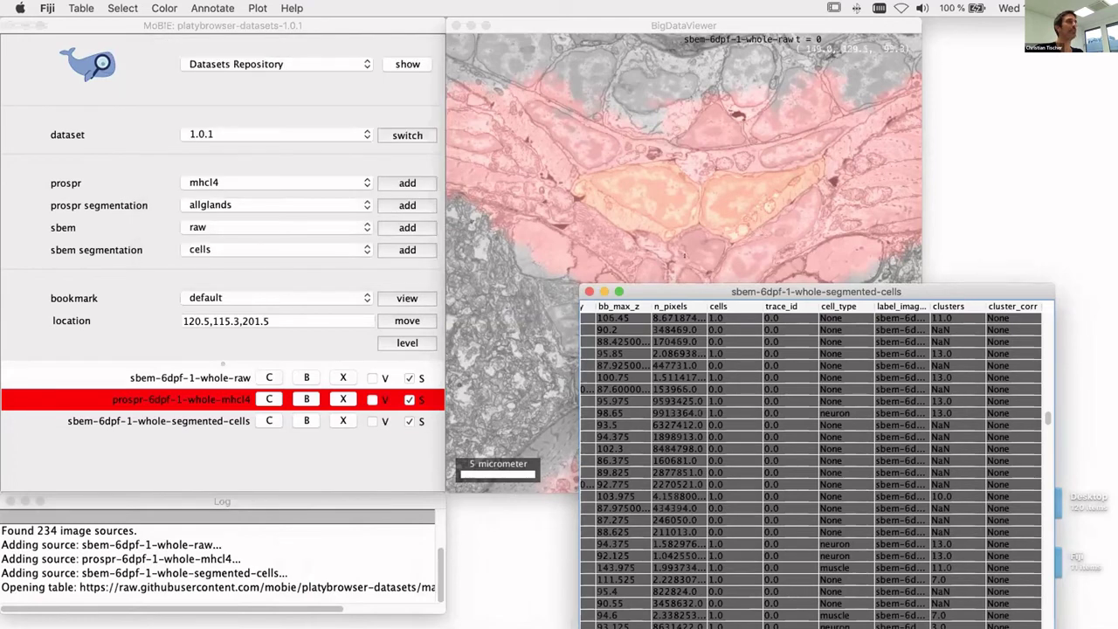
drag(693, 291, 693, 462)
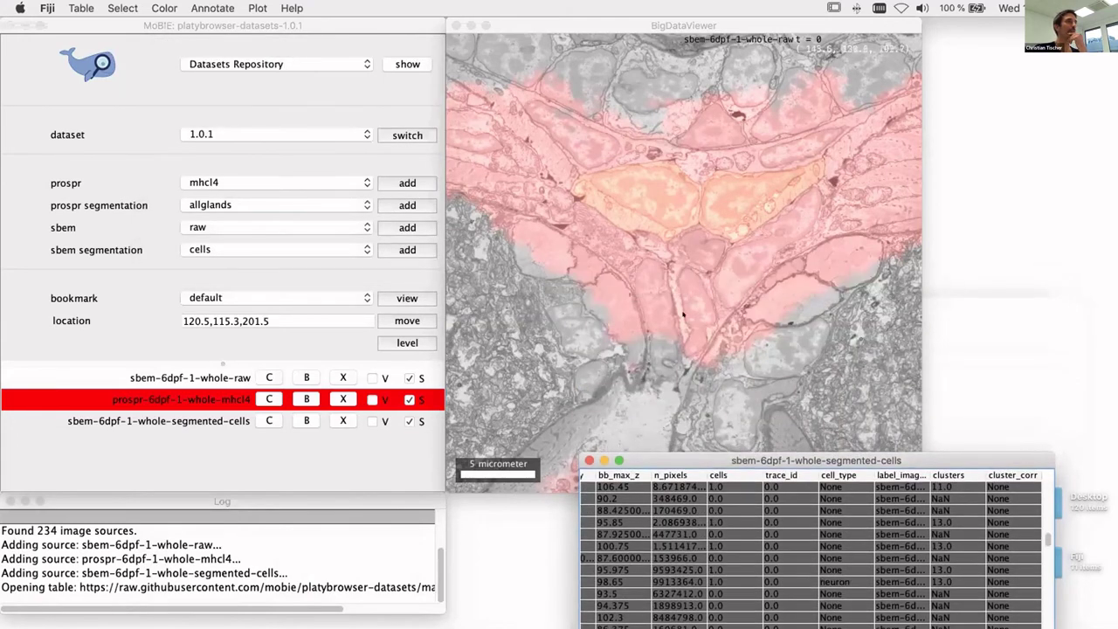
click(666, 276)
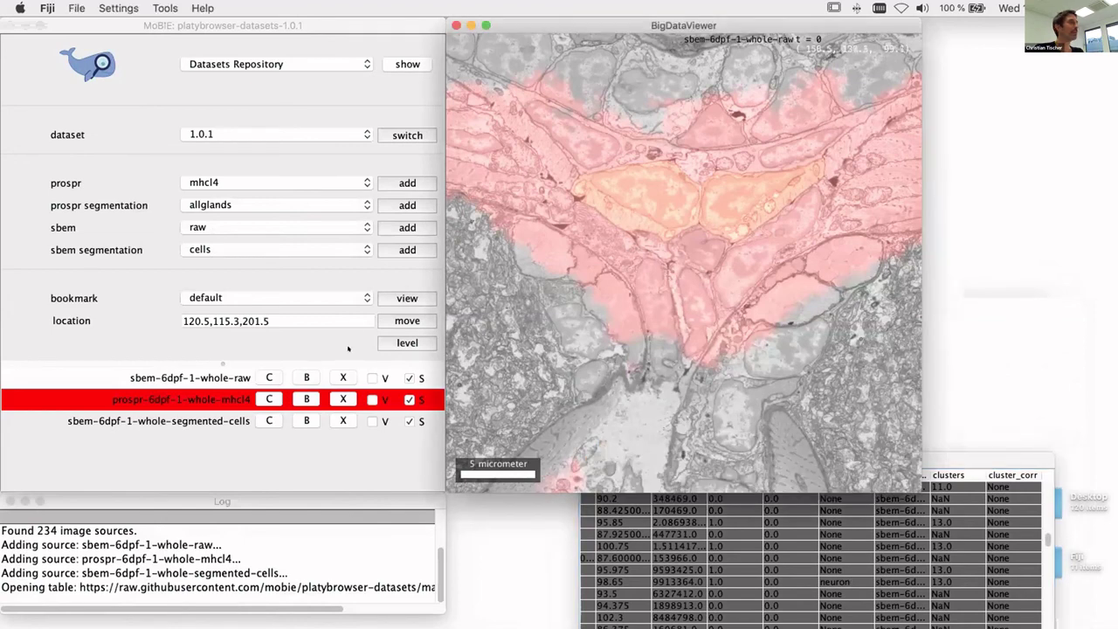
Load the additional bookmarks from manuscript_bookmarks.json into the project.
click(363, 299)
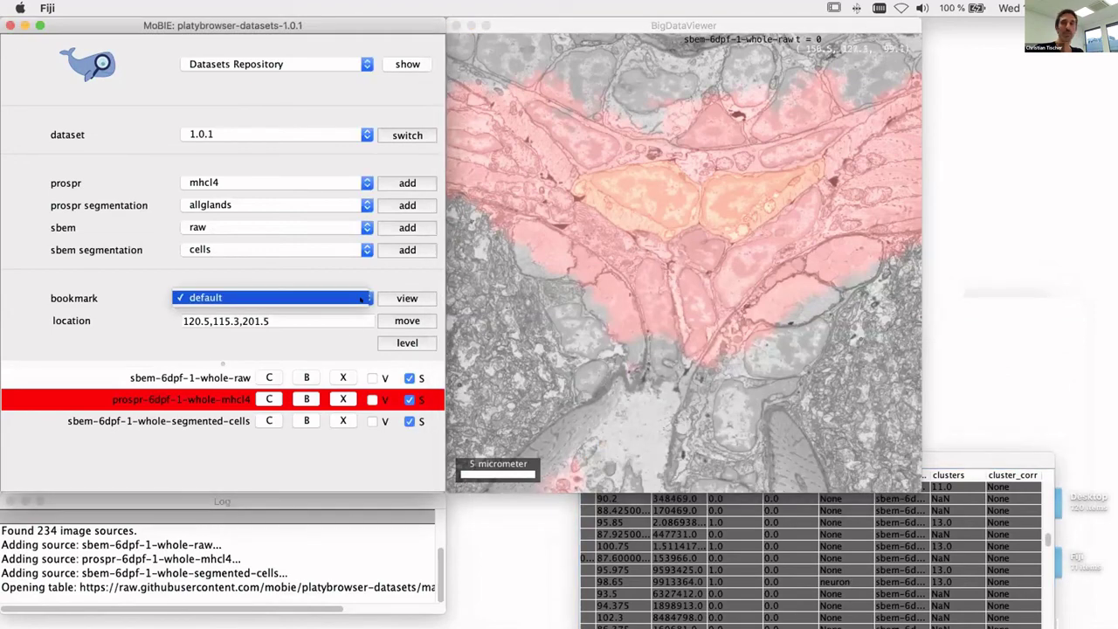
click(349, 298)
click(588, 230)
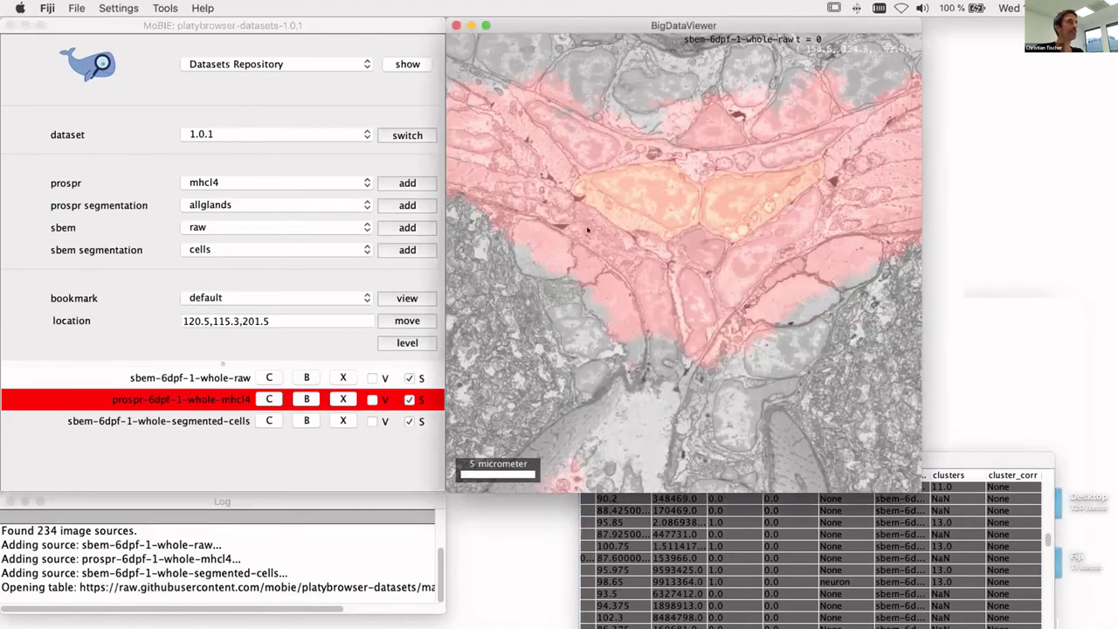
ctrl+scroll(609, 242, up, 2)
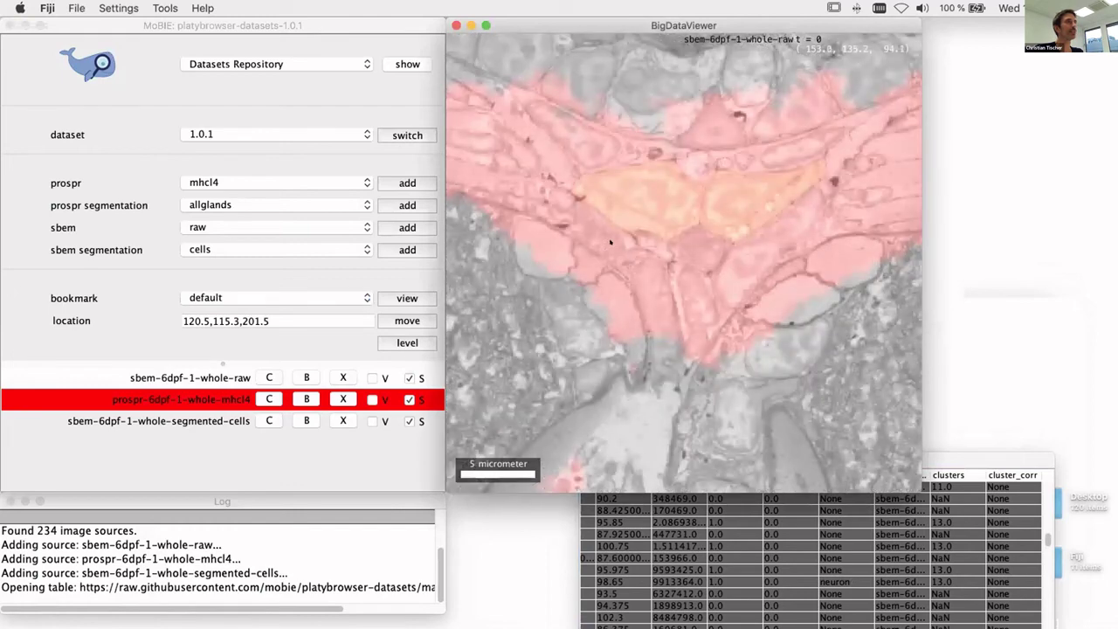
right_click(656, 289)
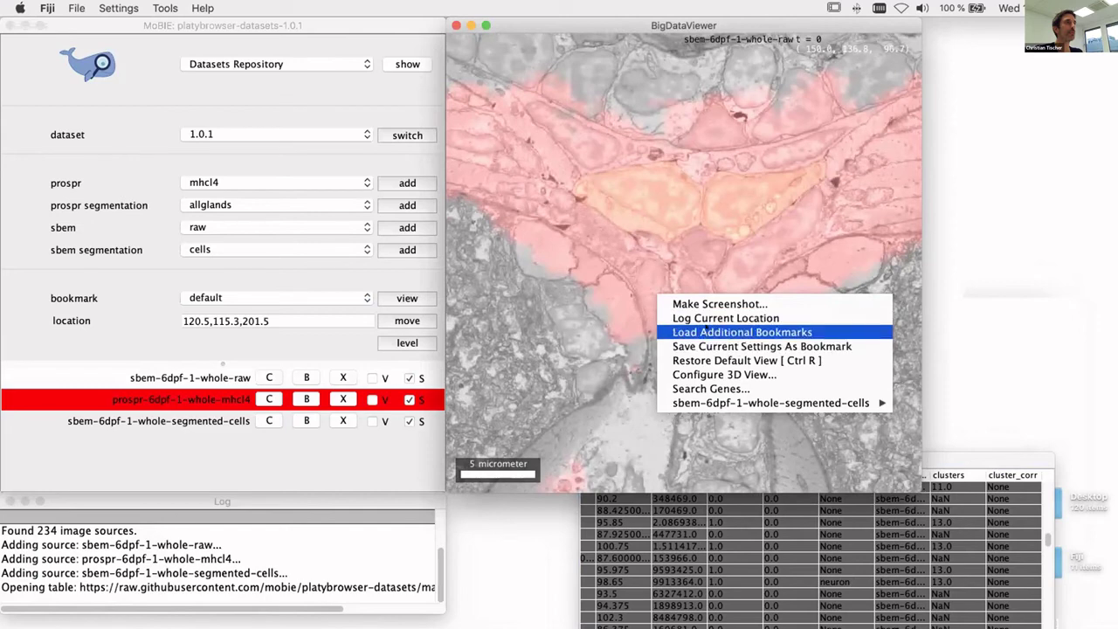
click(743, 332)
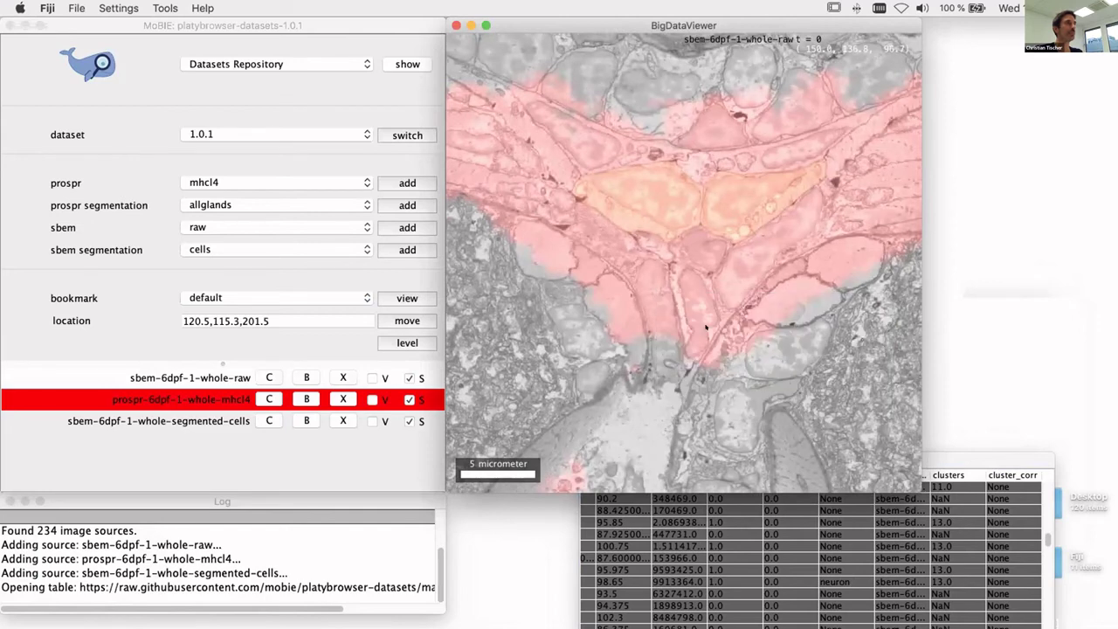
click(600, 220)
click(657, 184)
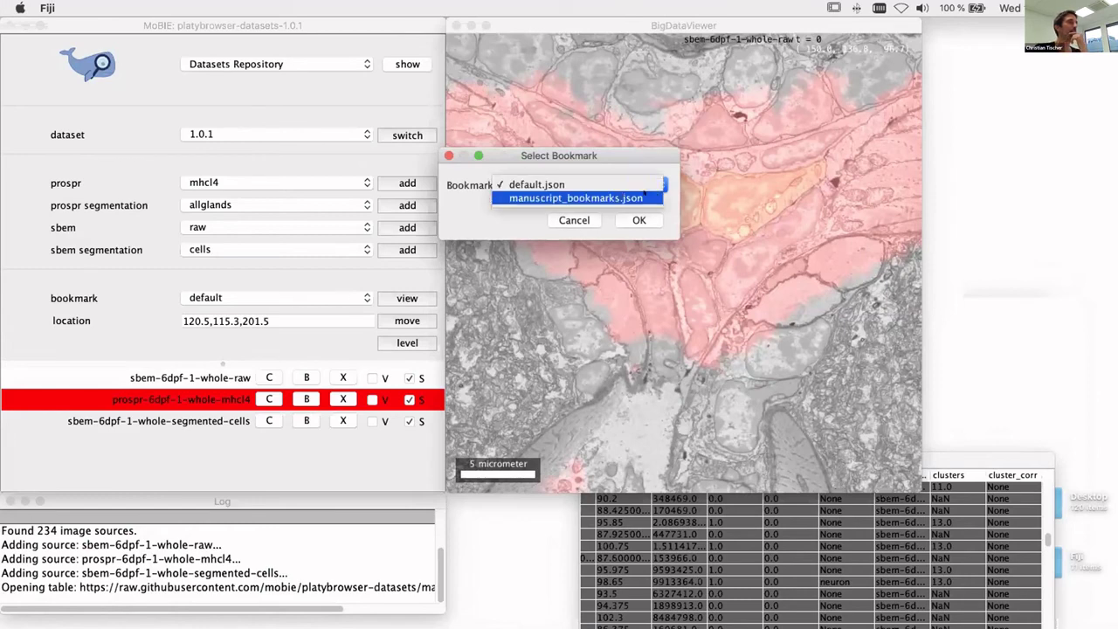
click(599, 197)
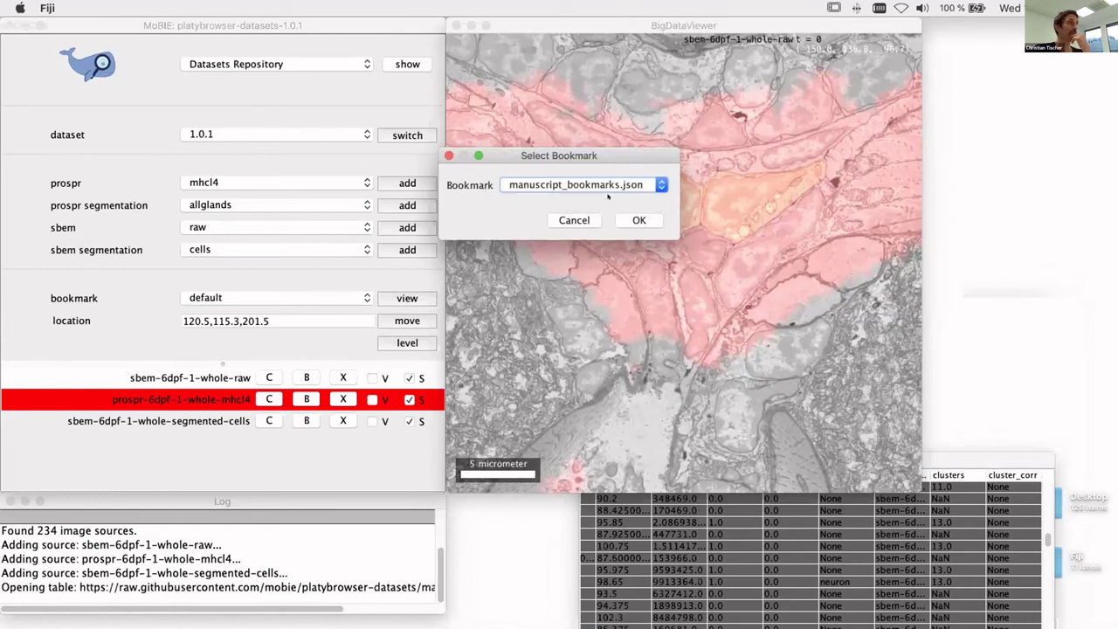
click(639, 220)
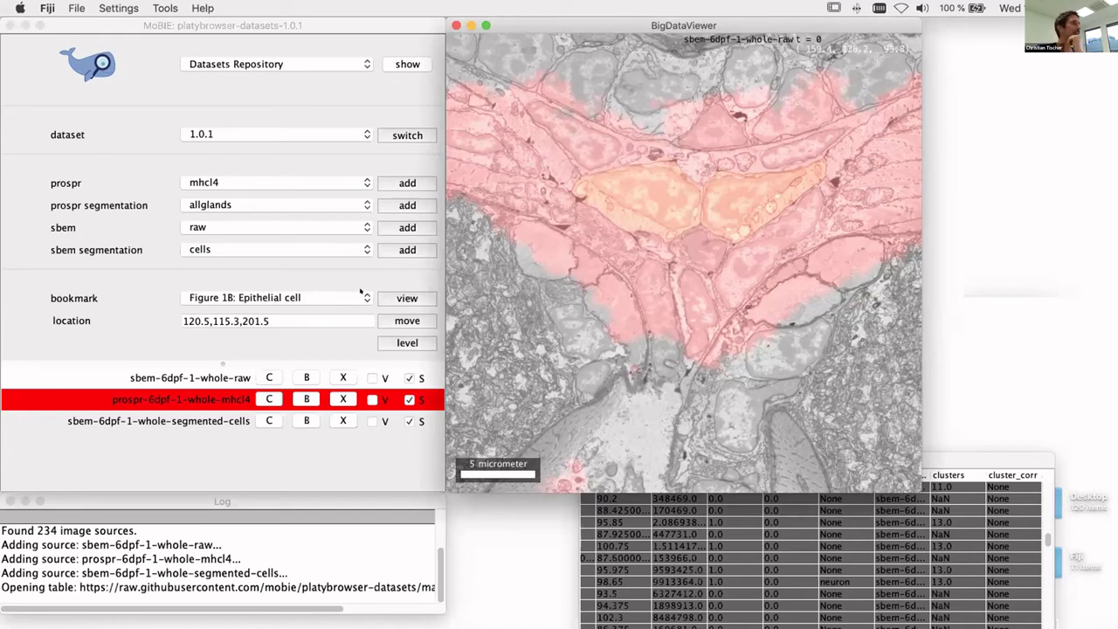
Show the bookmark Figure 2B: Epithelial cell segmentation and move the 3D viewer window clear of the image view.
click(362, 296)
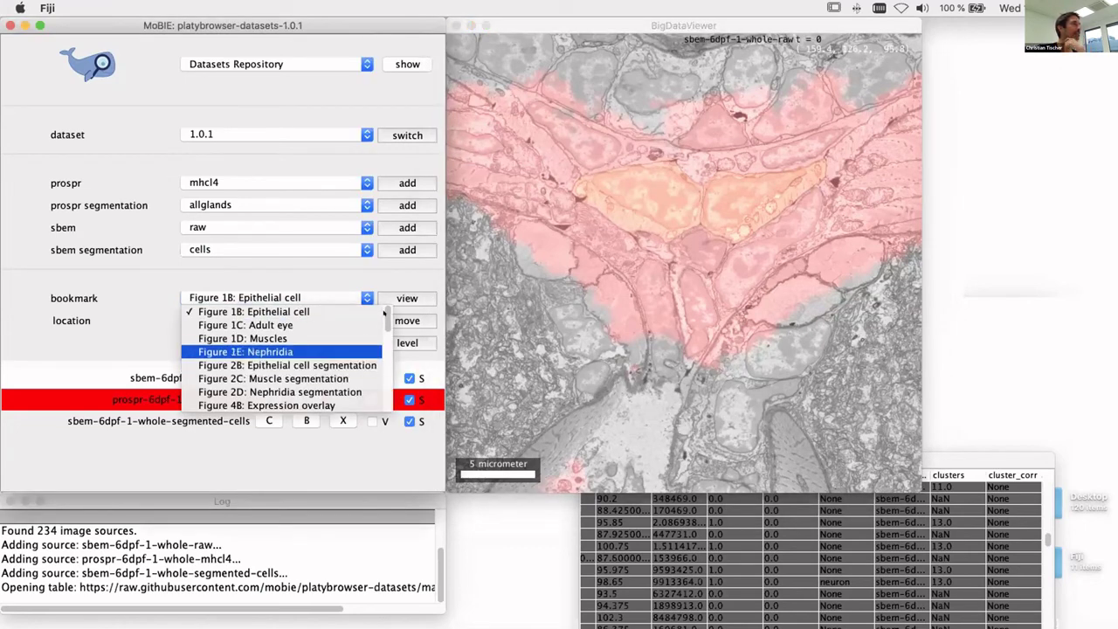
click(263, 365)
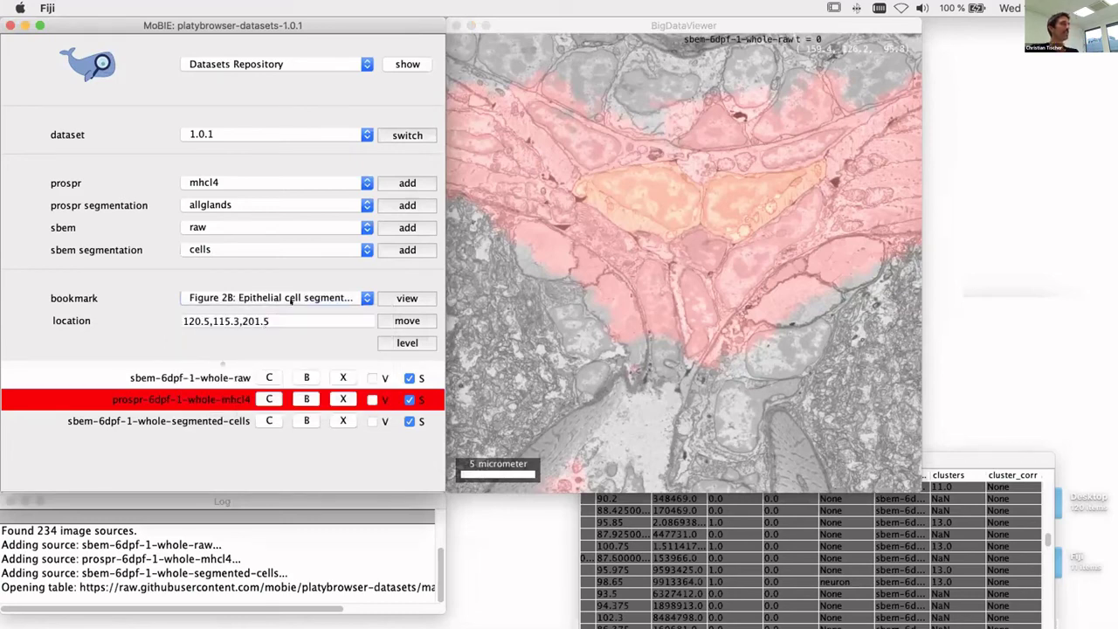
click(407, 297)
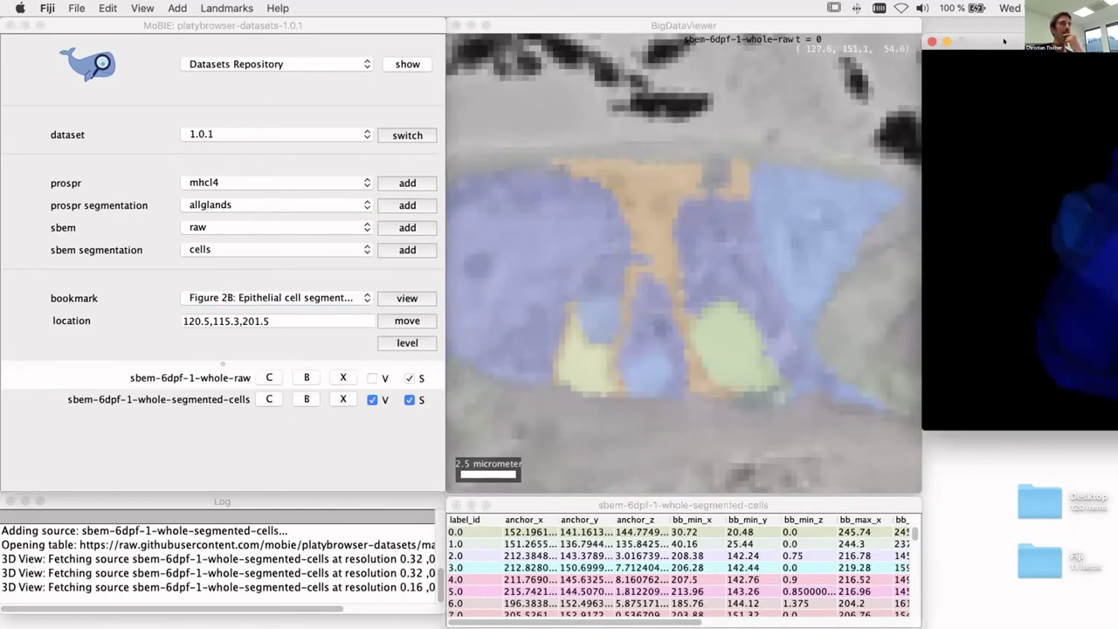
drag(1004, 41, 63, 41)
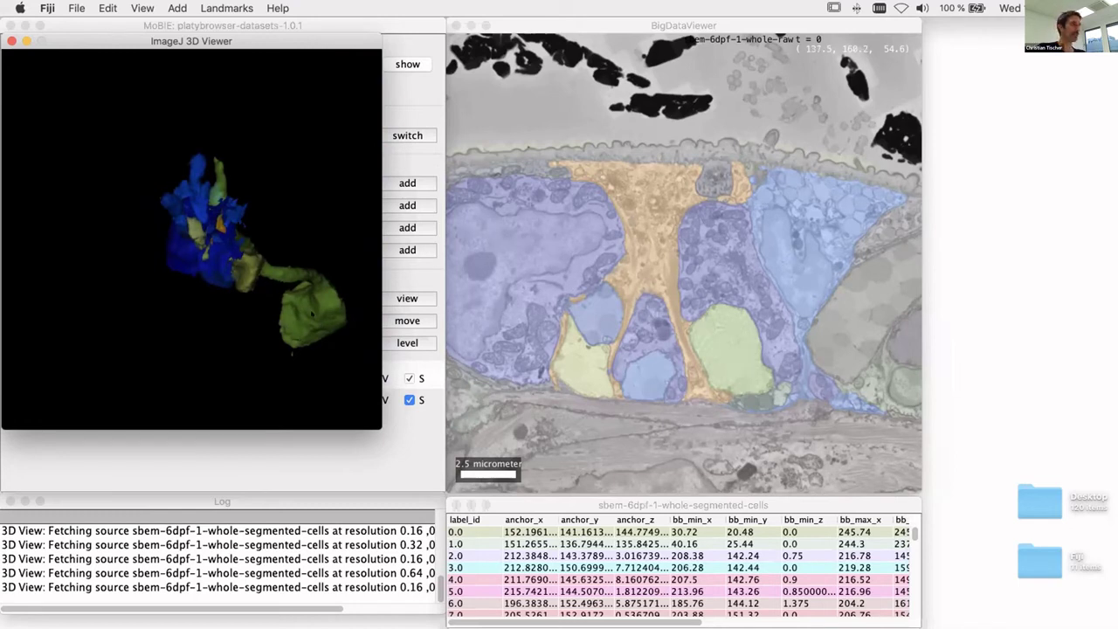
click(311, 314)
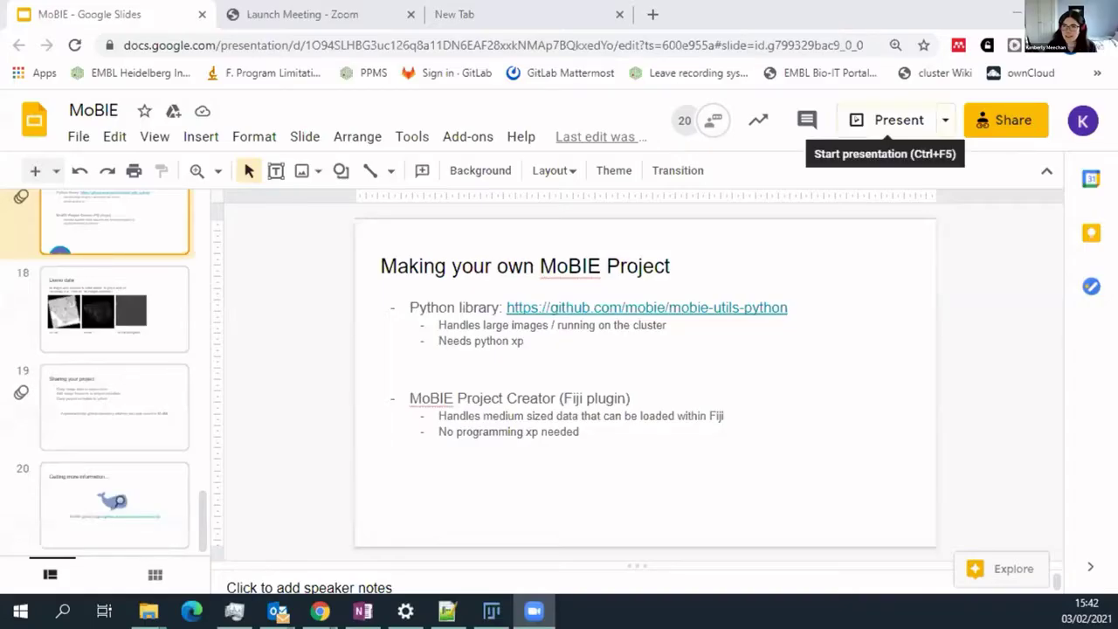
Present the MoBIE slides full screen from the slide Making your own MoBIE Project.
click(856, 117)
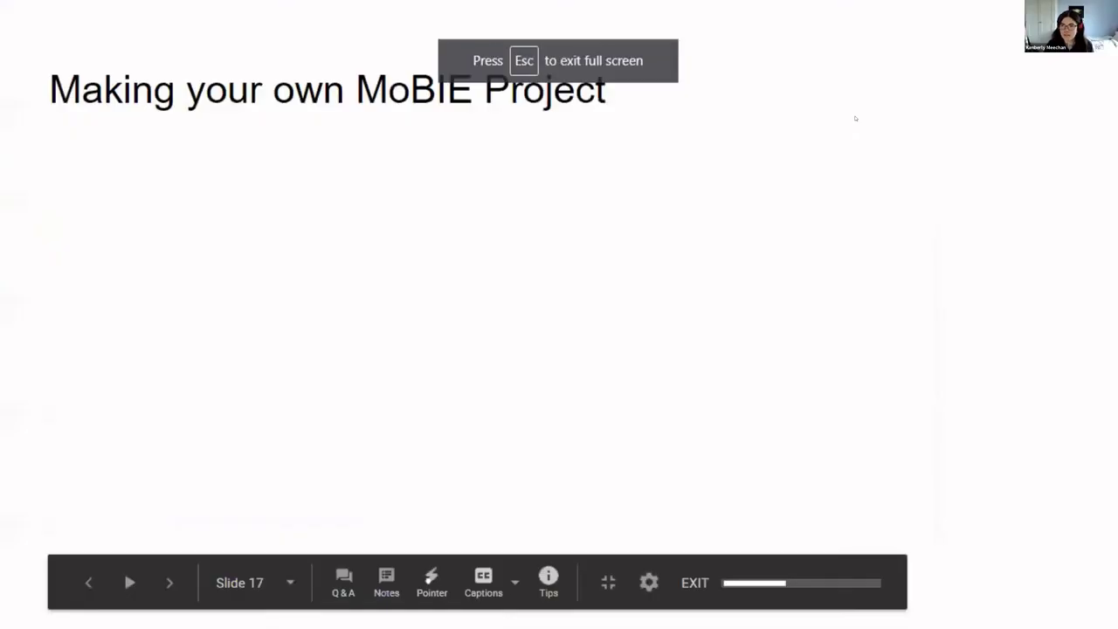
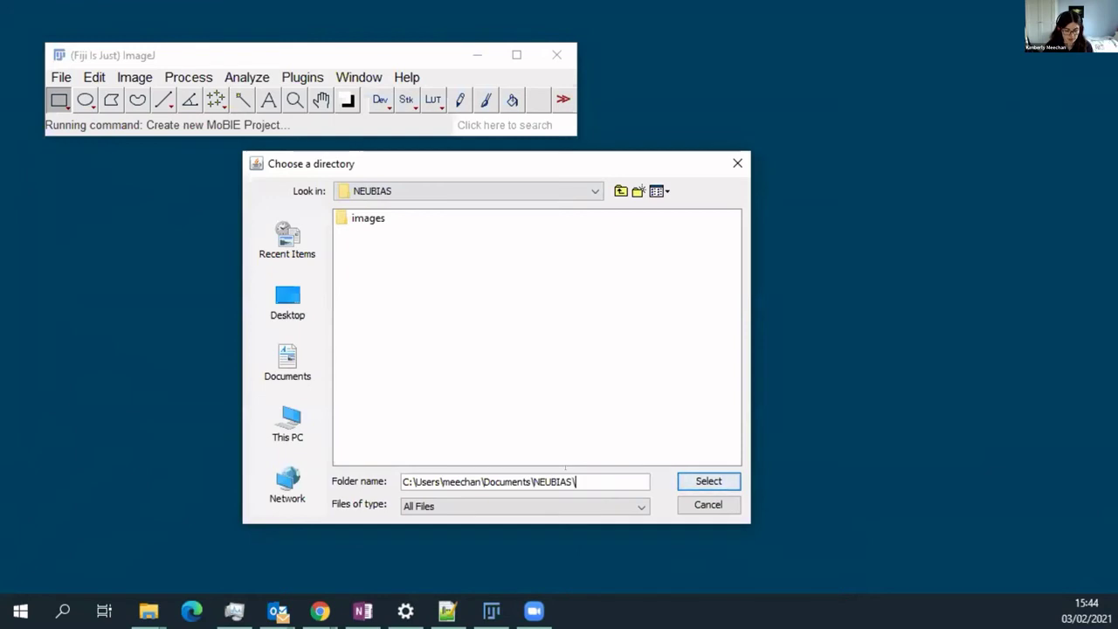
Create the MoBIE project yeast_project inside the NEUBIAS folder and add a dataset named yeast to it.
text(\yeast_project)
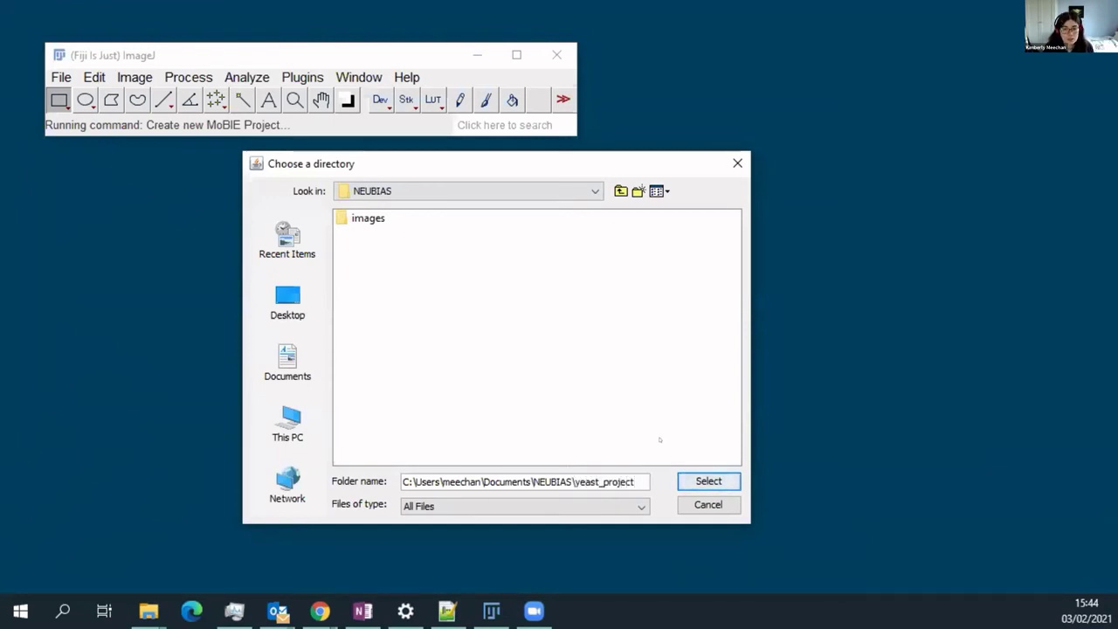
click(715, 481)
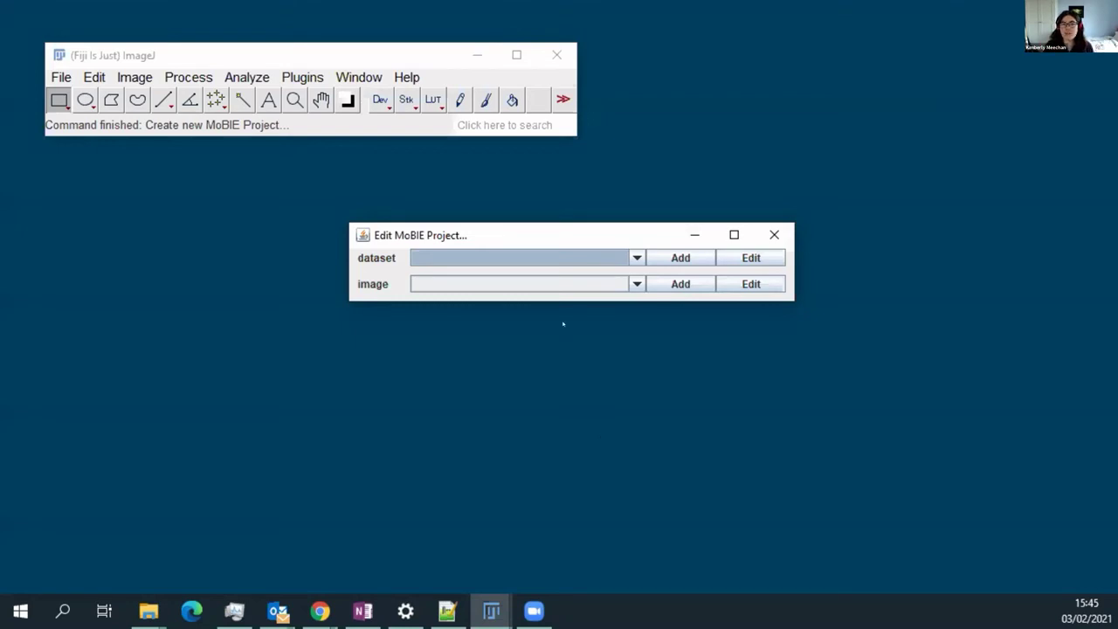
drag(493, 240, 517, 256)
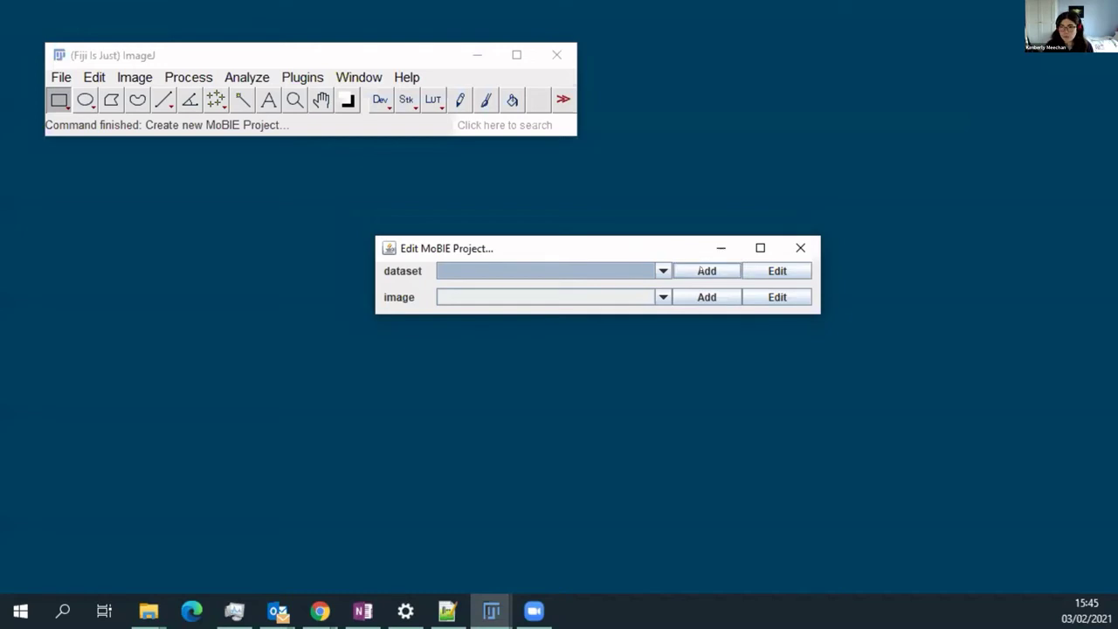
click(707, 271)
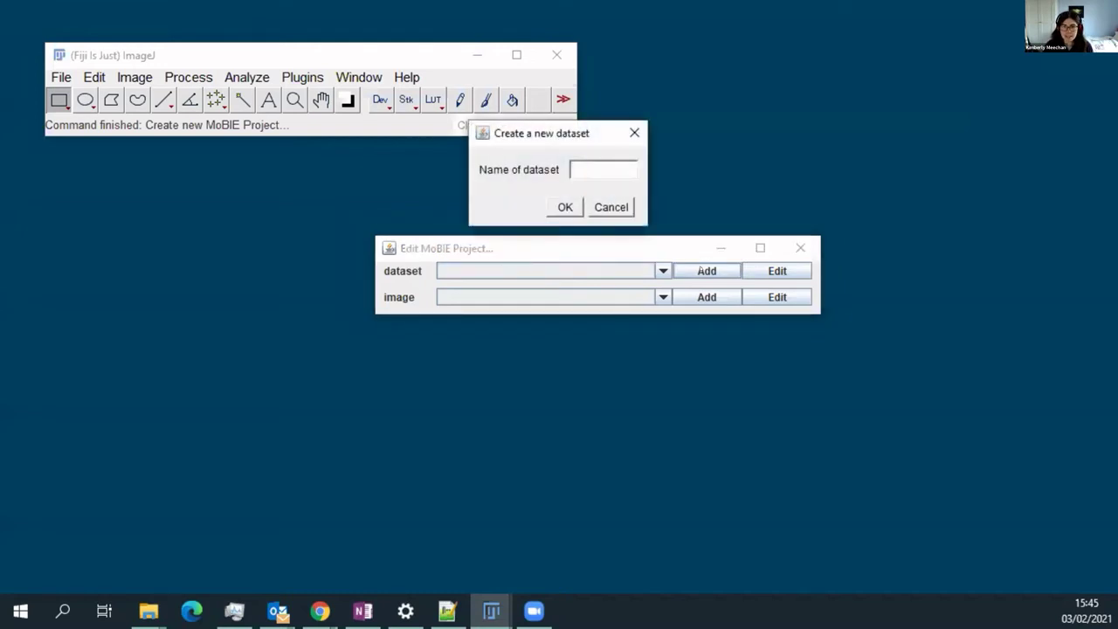
text(yeast)
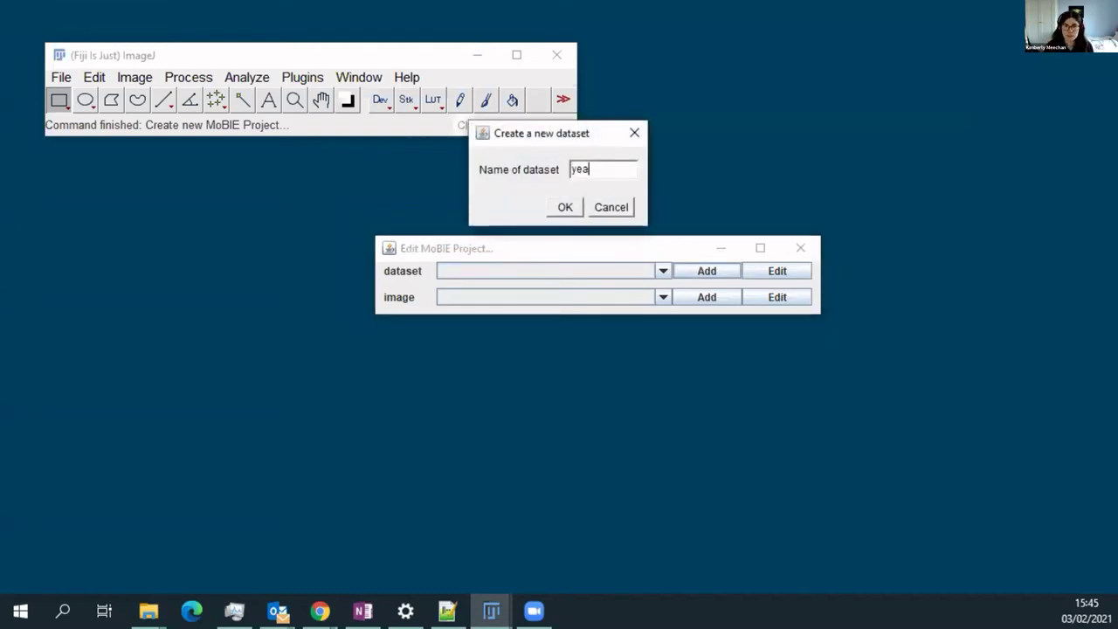
click(562, 200)
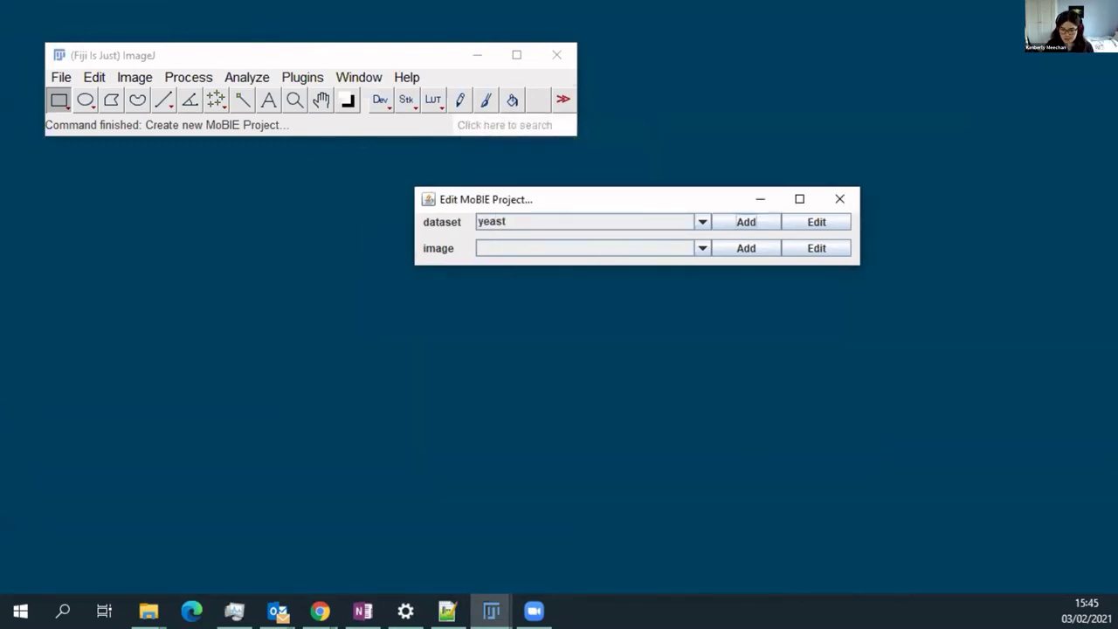
Open em_overview_downsampled.tif from the file explorer in Fiji and arrange its window beside the MoBIE project editor.
key(super+e)
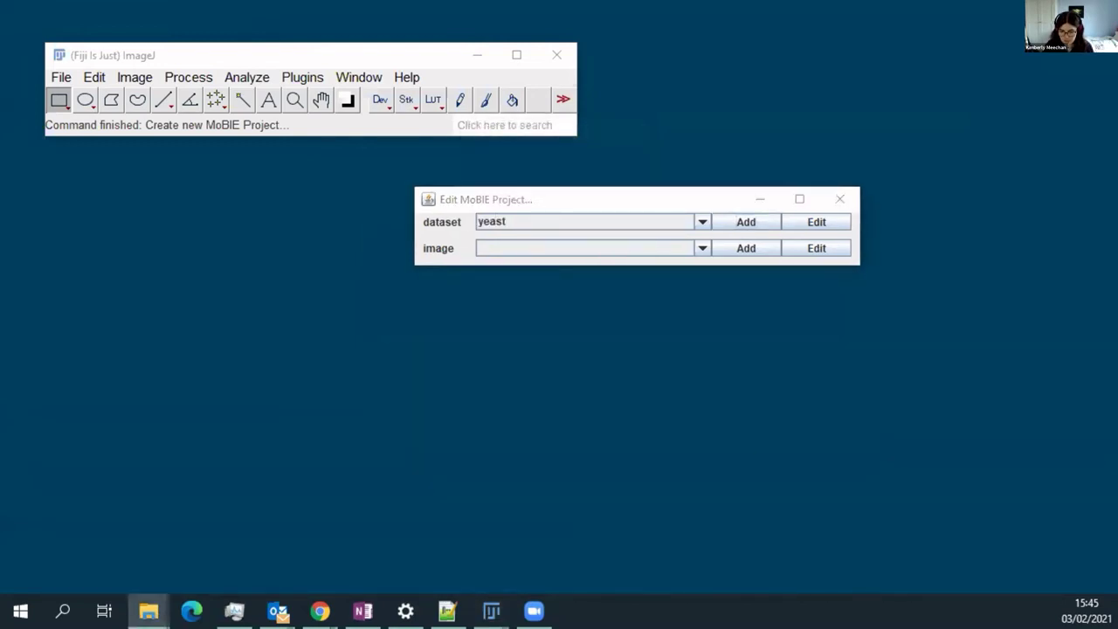
drag(875, 520, 319, 116)
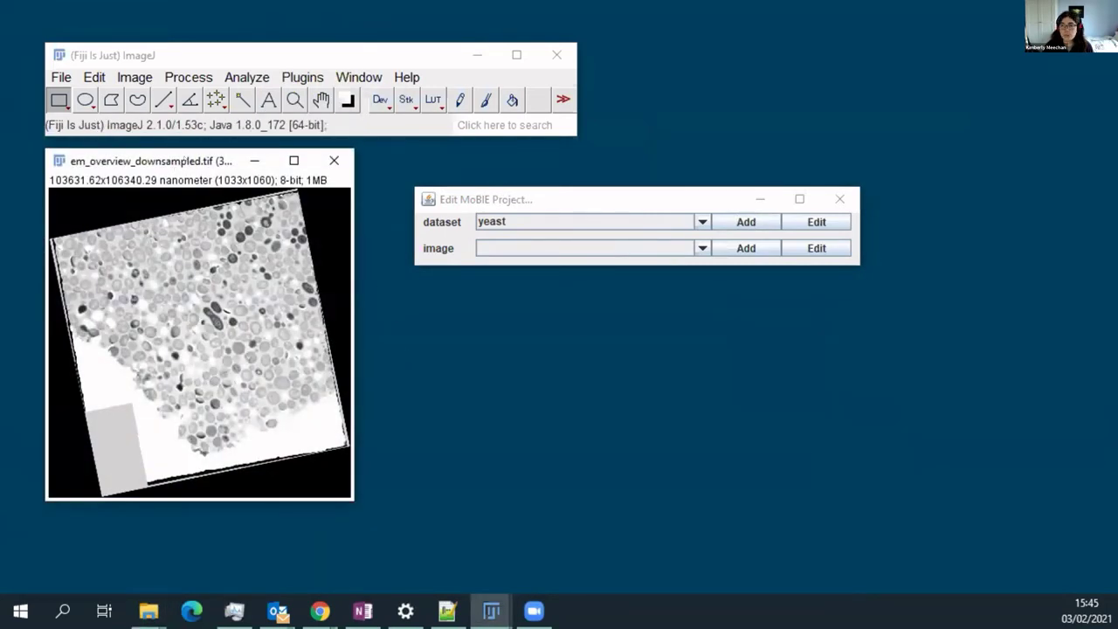
drag(149, 160, 240, 159)
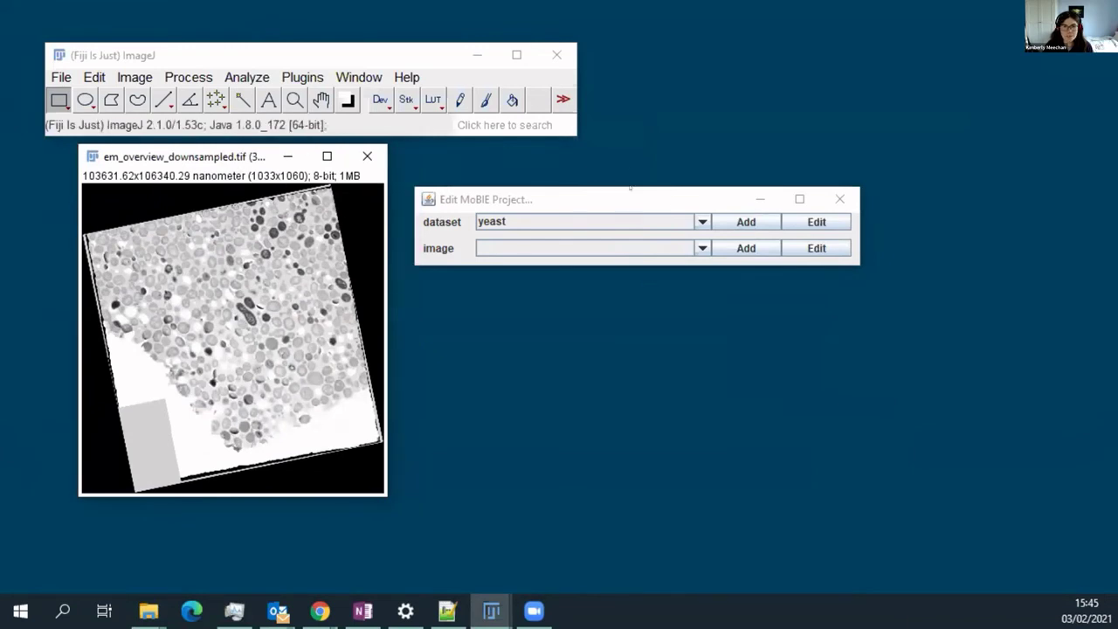
drag(630, 188, 625, 204)
Begin adding the current open image to the yeast dataset, naming it em-overview with image type image.
click(730, 261)
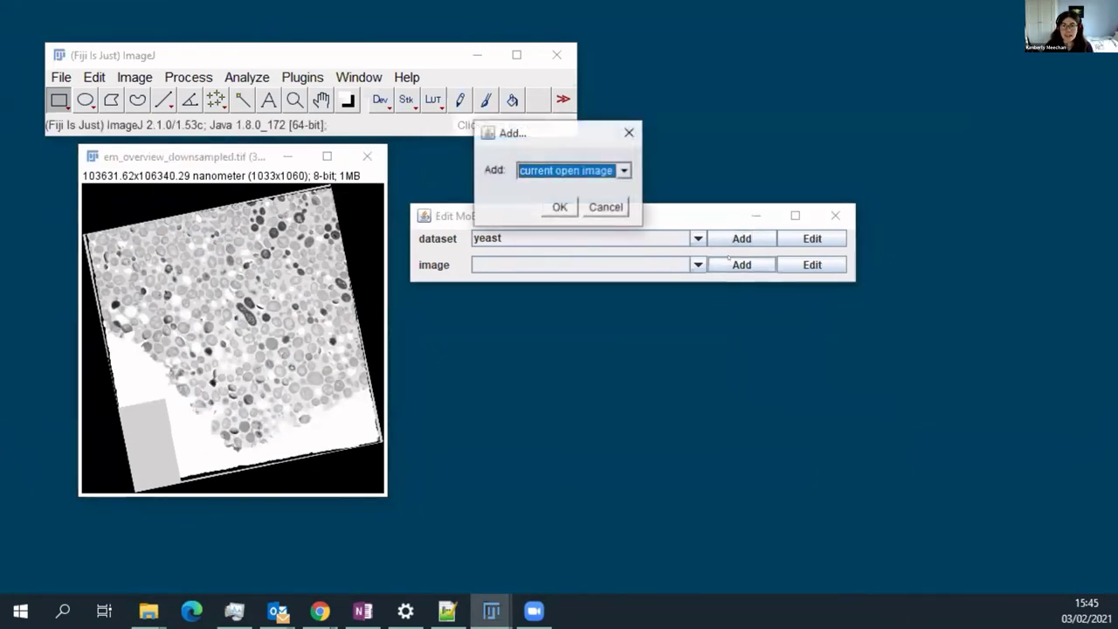
click(560, 206)
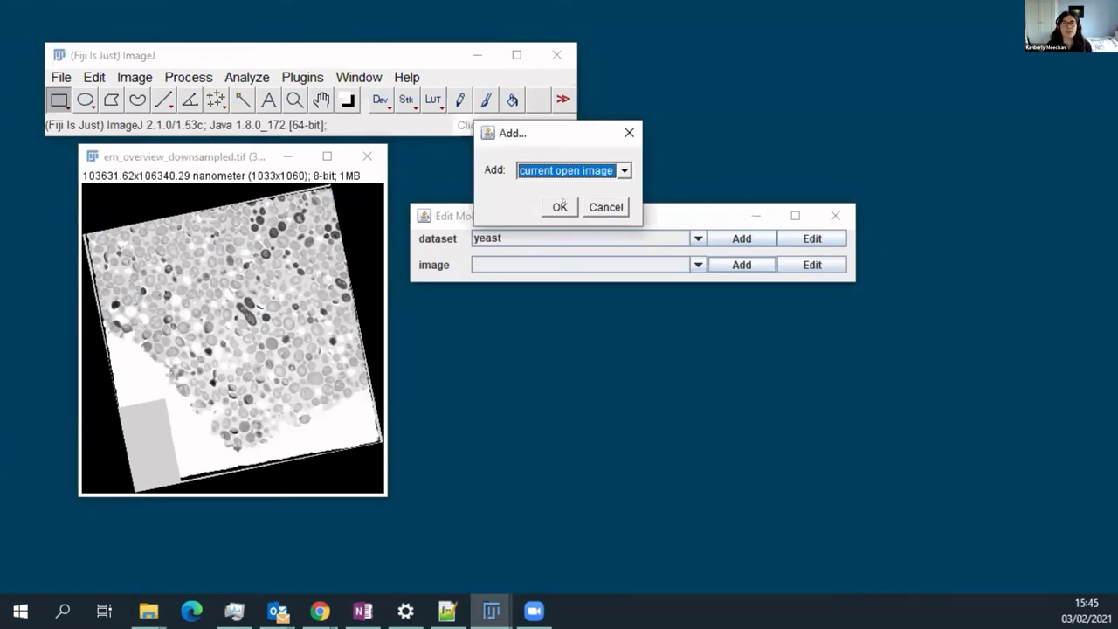
text(em)
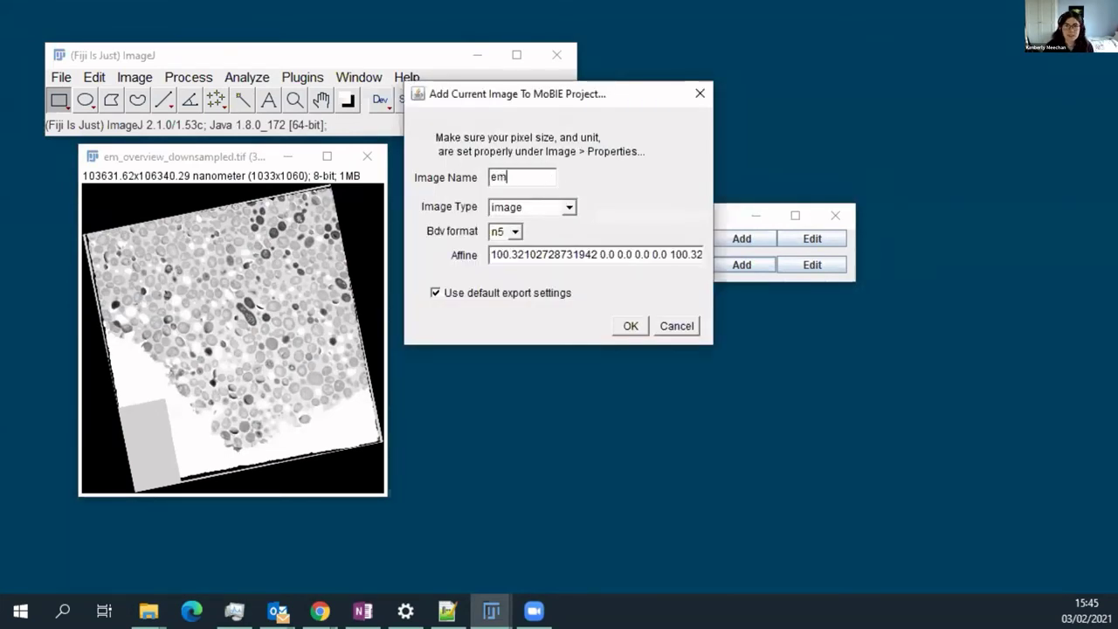
text(-overview)
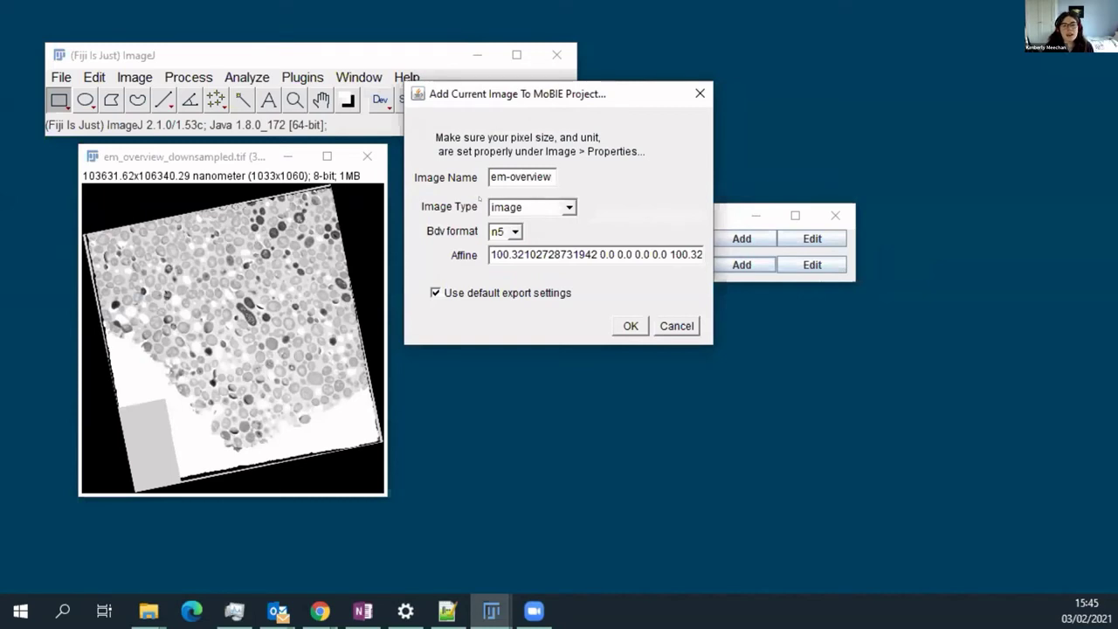
click(546, 212)
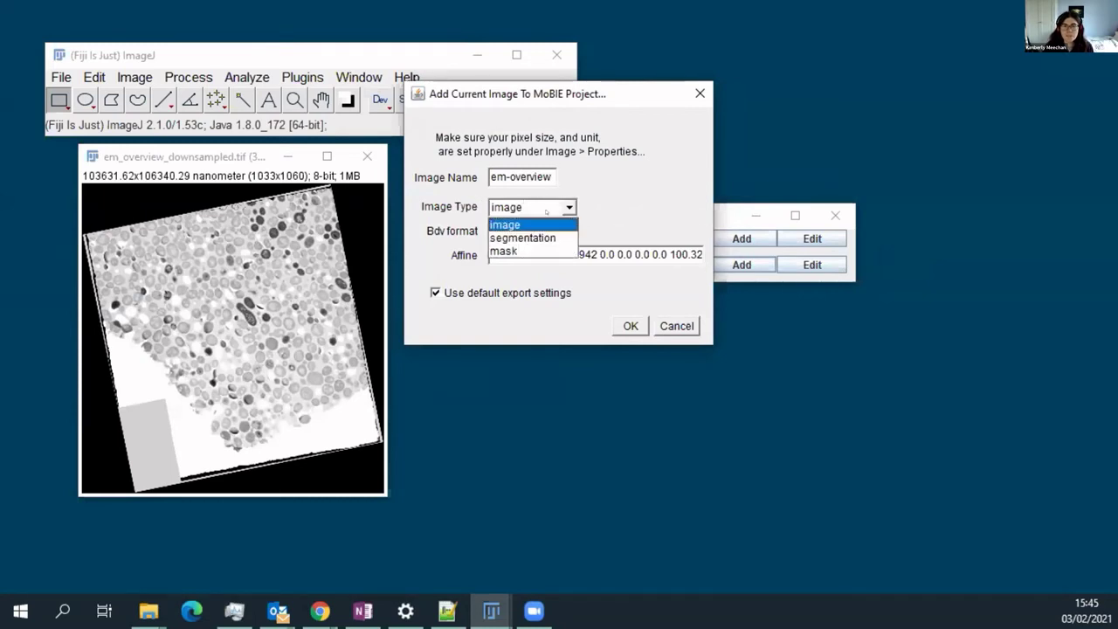
key(Down)
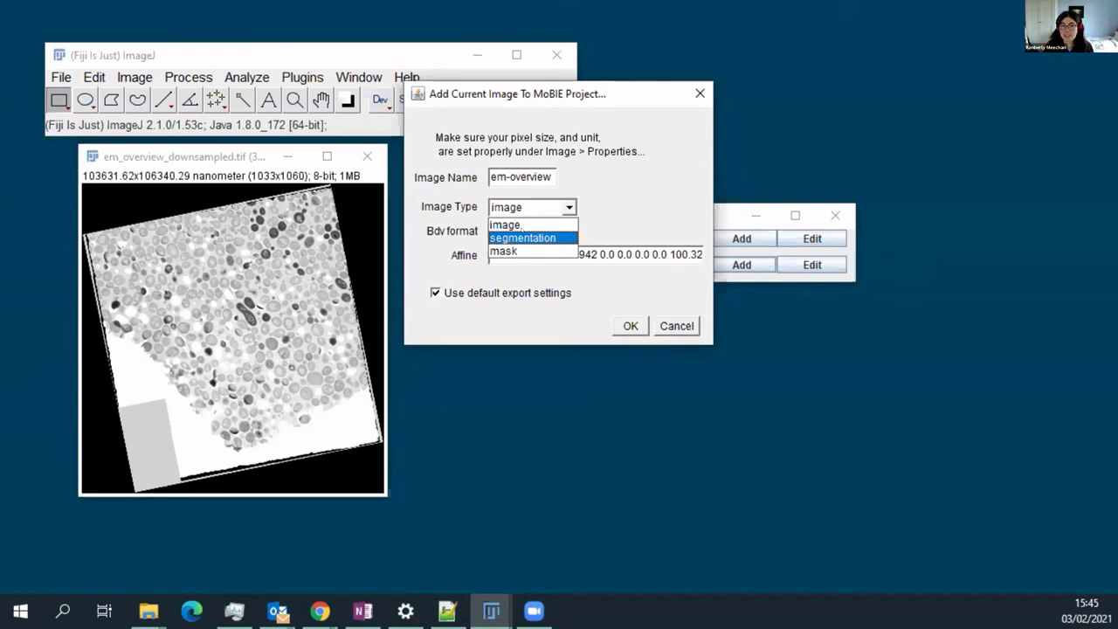
click(522, 225)
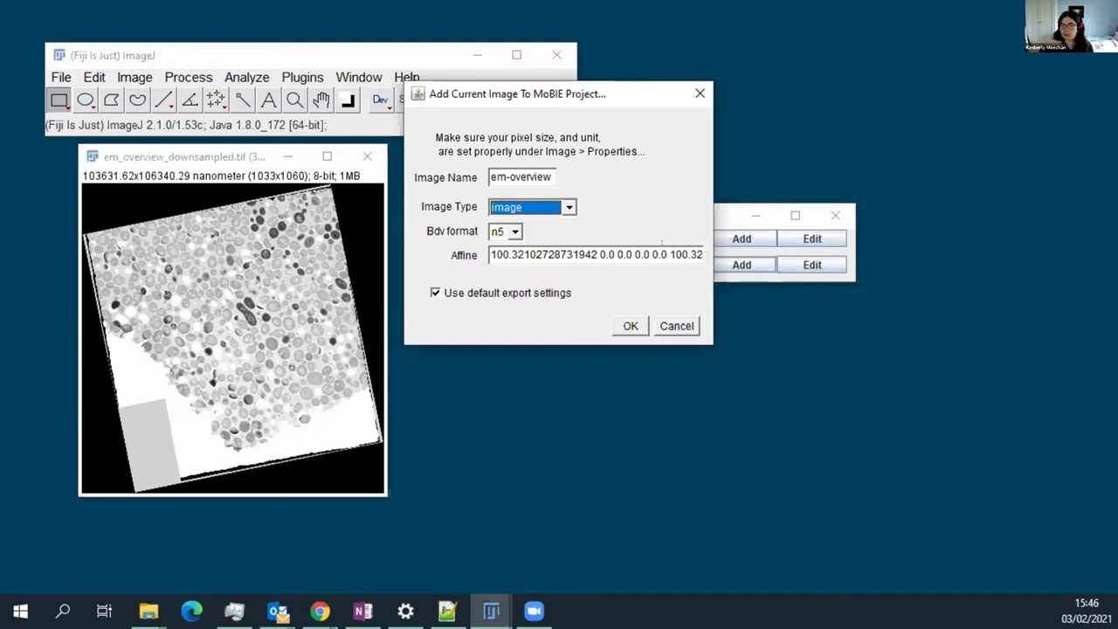
Set the z scale in the affine to 10000.0, turn off the default export settings and continue to the manual export settings.
click(703, 254)
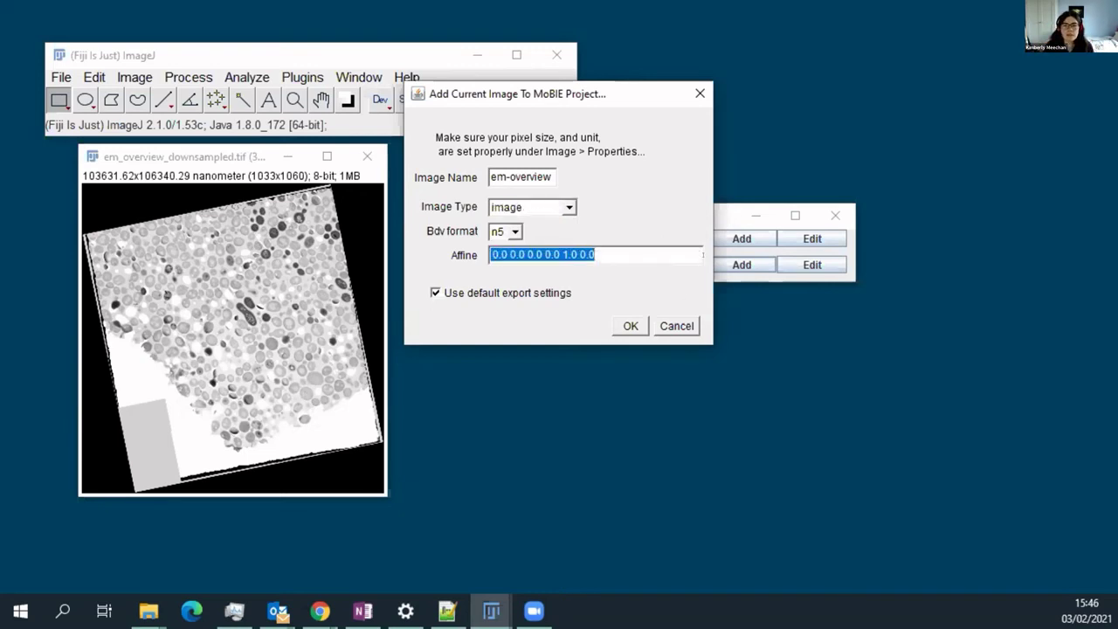
click(565, 251)
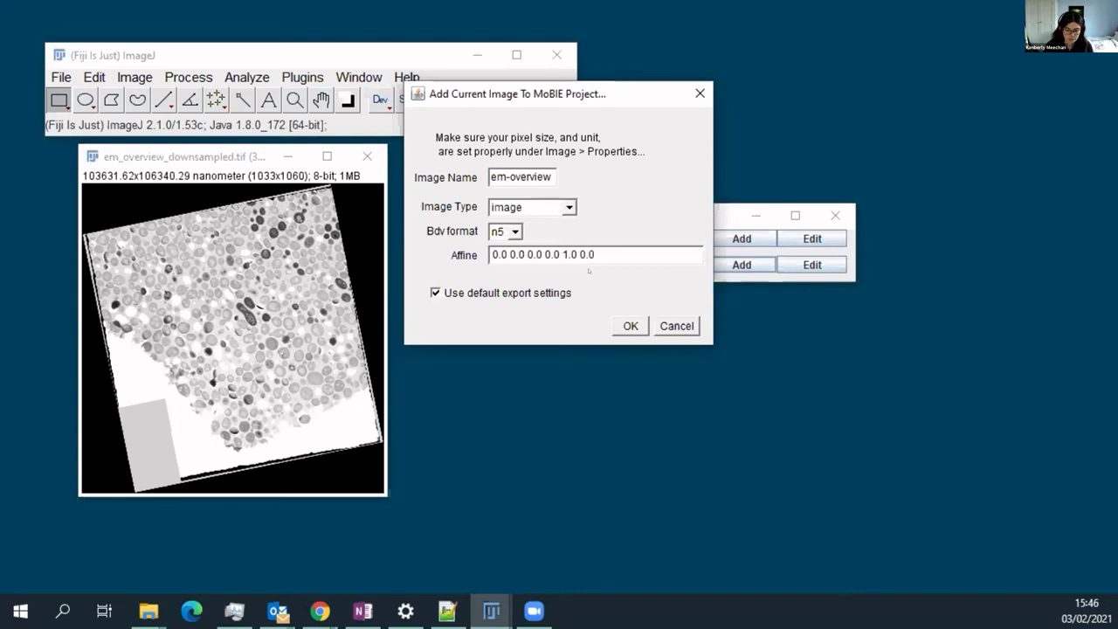
text(0000)
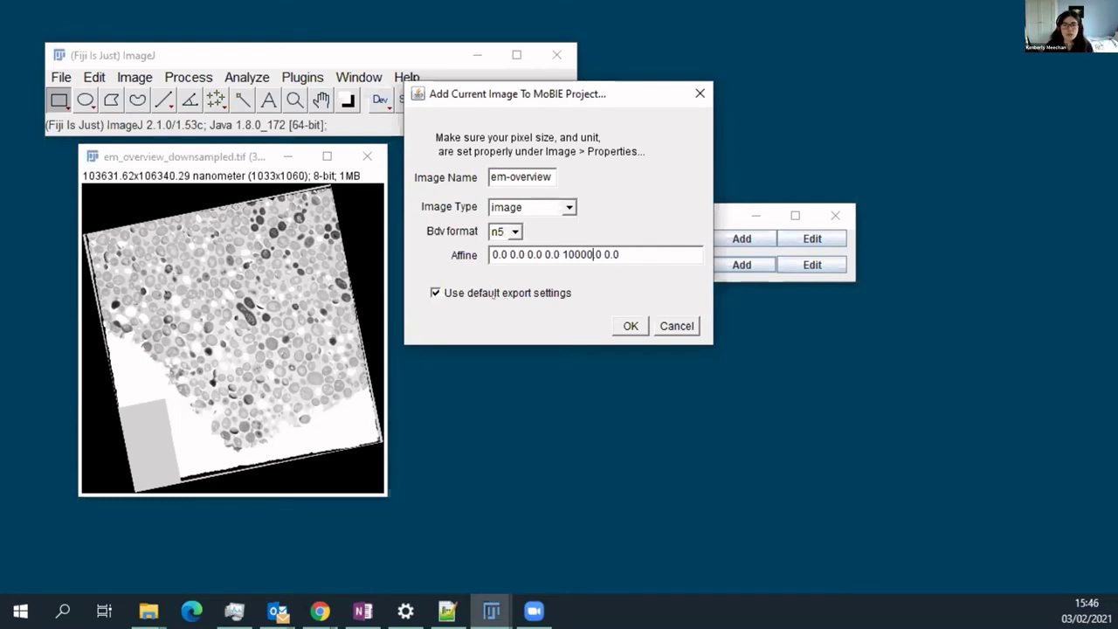
click(495, 294)
click(630, 326)
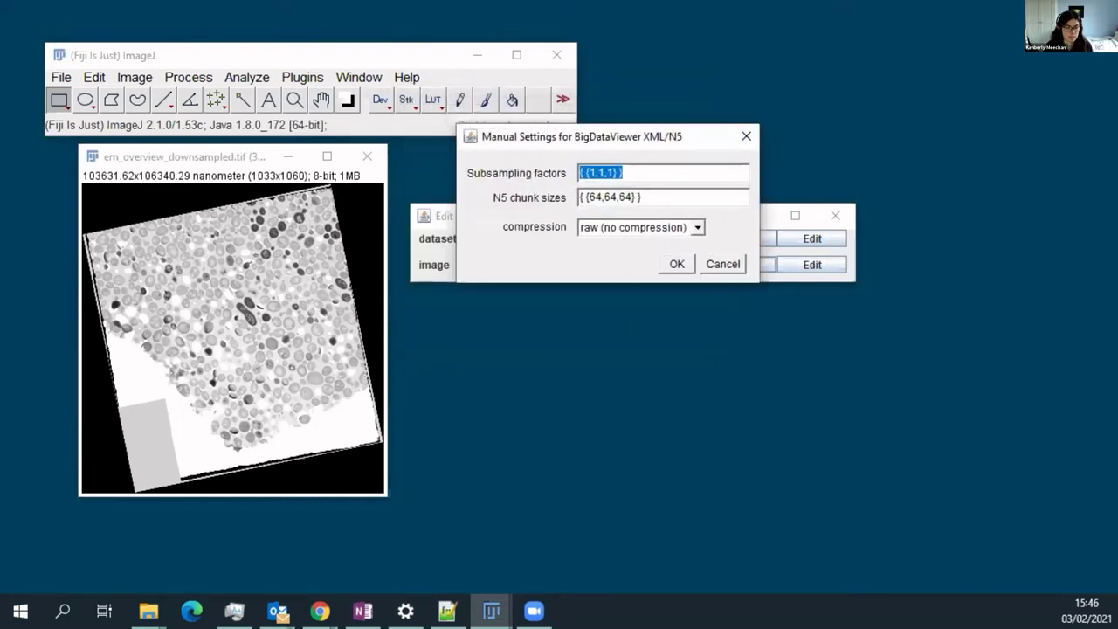
Export em-overview with subsampling factors { {1,1,1}, {2,2,1}, {4,4,1} } and N5 chunk sizes { {64,64,1}, {64,64,1}, {64,64,1} }.
key(alt+Tab)
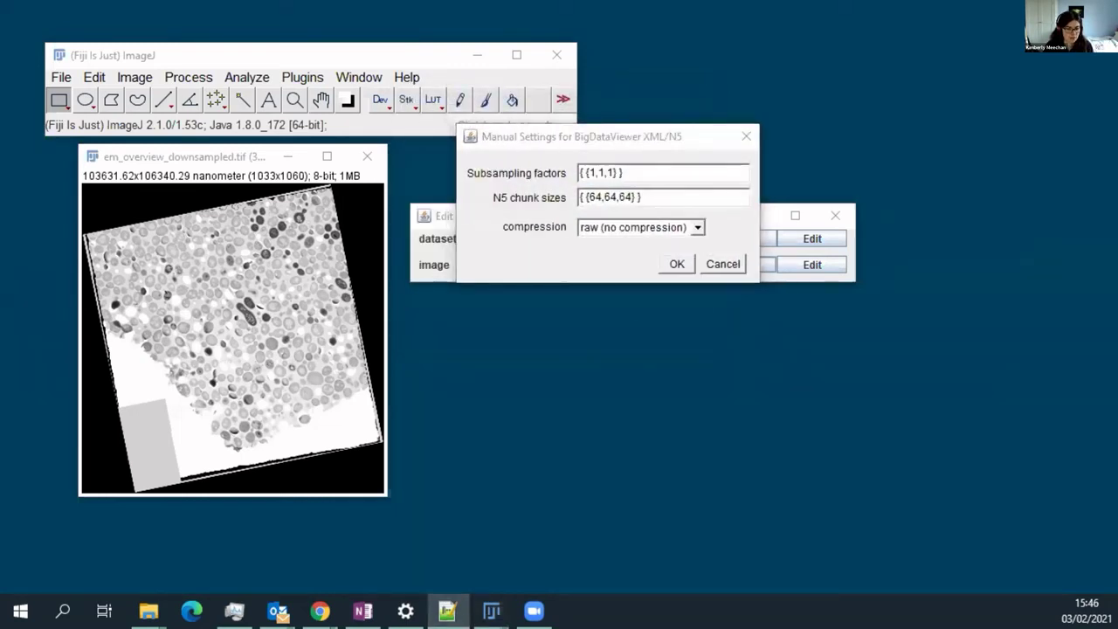
click(632, 159)
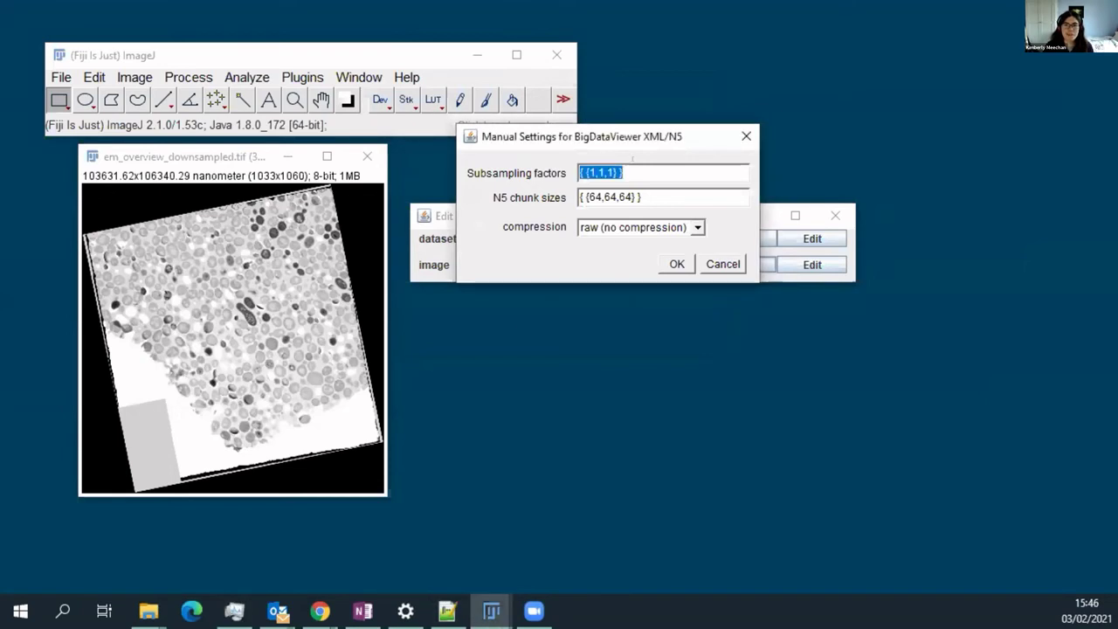
text({ {1,1,1}, {2,2,1}, {4,4,1} })
key(alt+Tab)
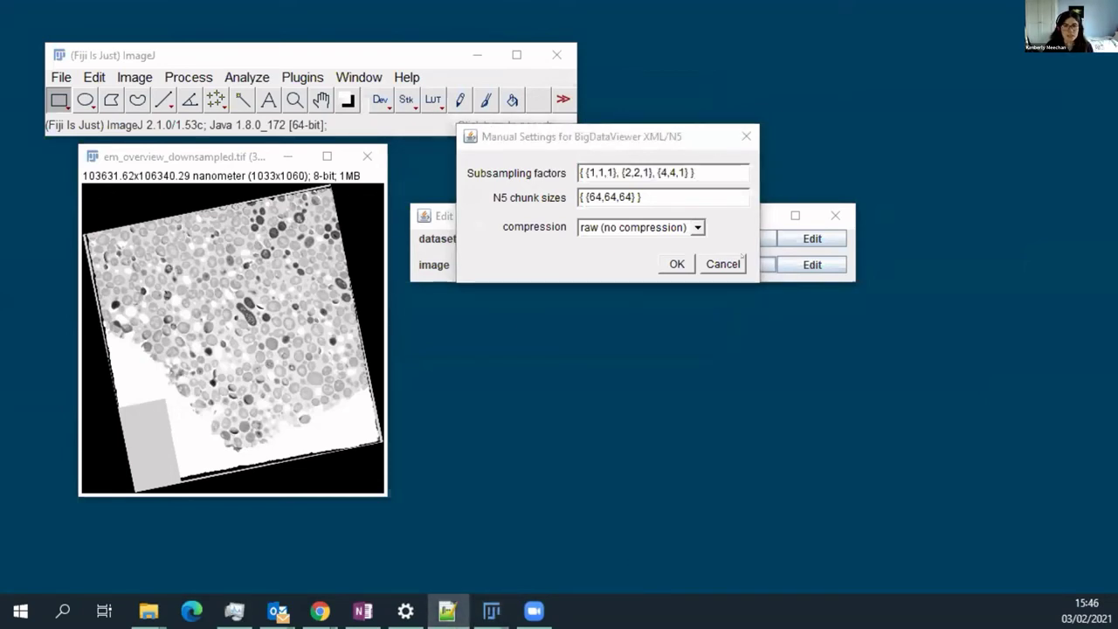
key(alt+Tab)
text({ {64,64,1}, {64,64,1}, {64,64,1} })
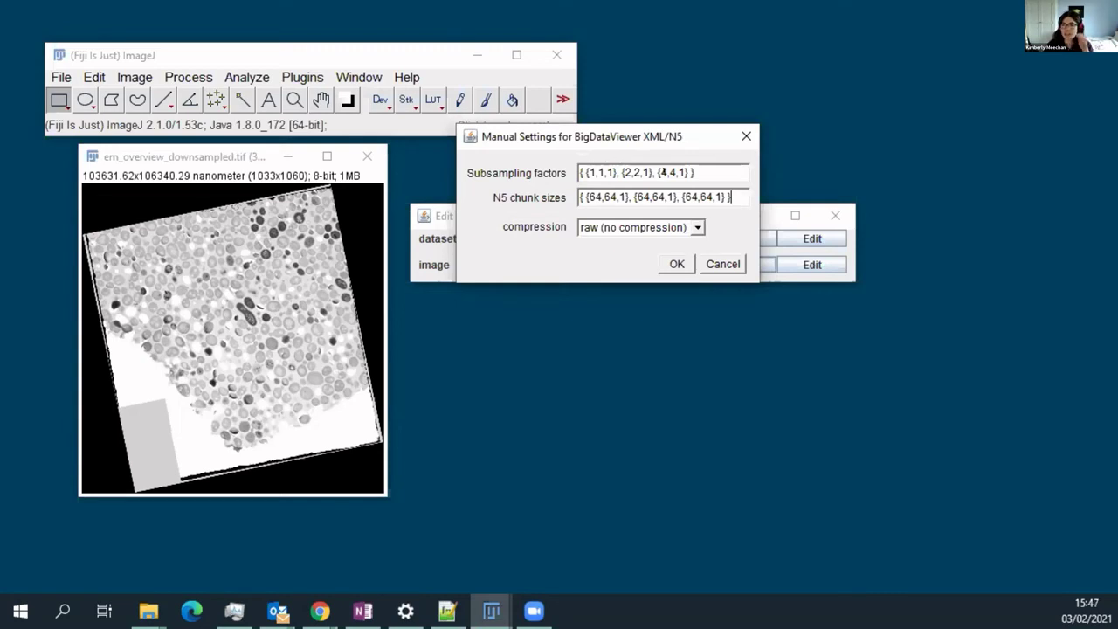
drag(617, 172, 640, 173)
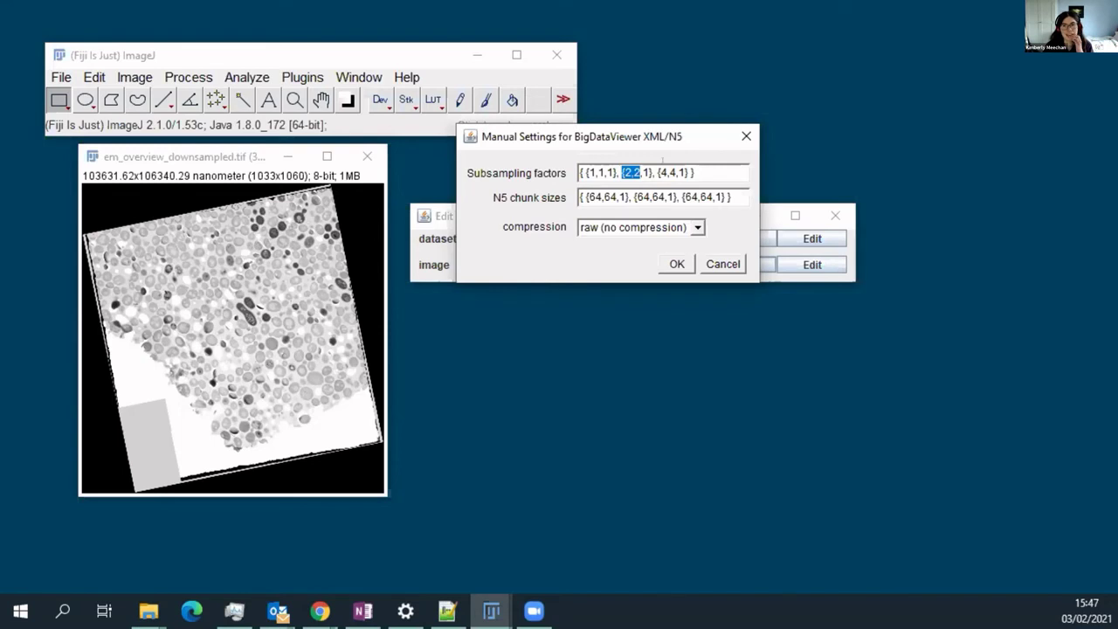
drag(658, 172, 676, 173)
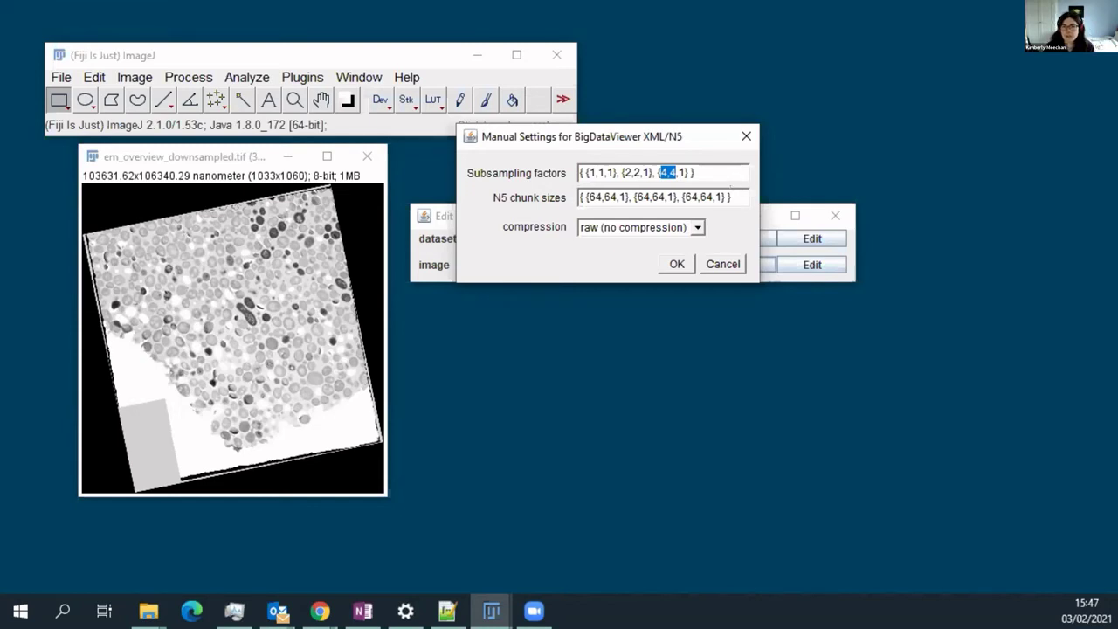
drag(588, 196, 618, 197)
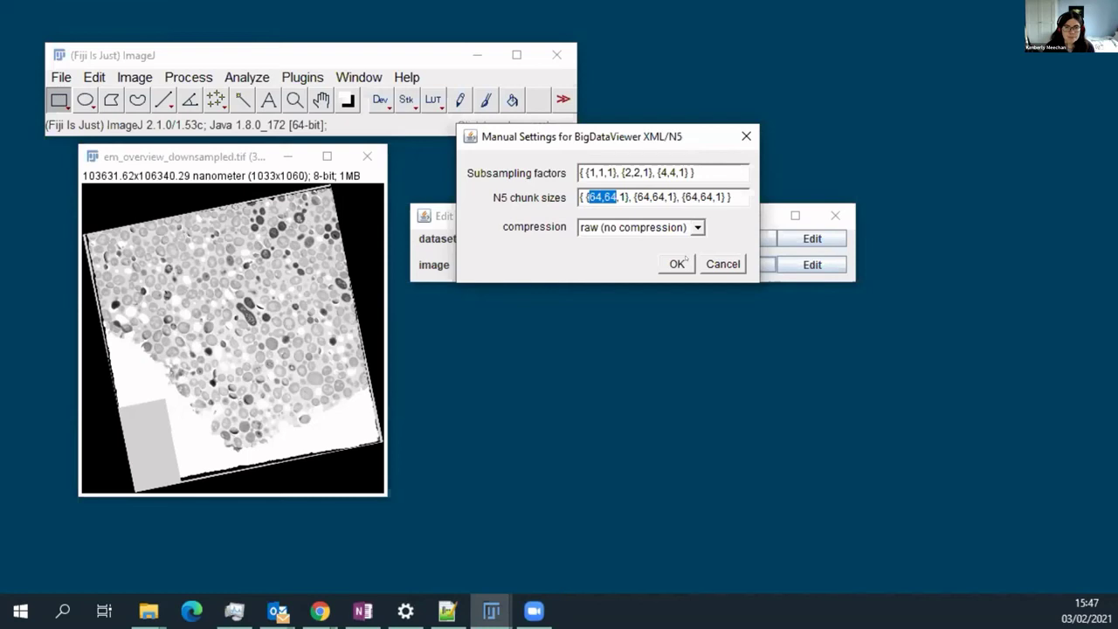
click(677, 264)
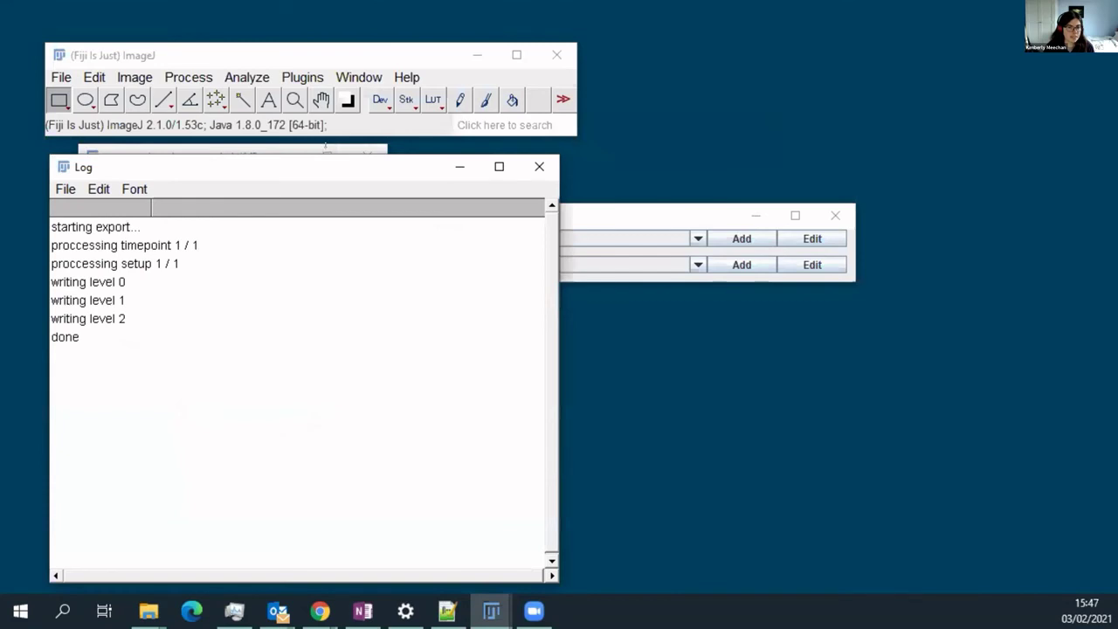
Move the export log clear of the project editor and open fluorescence_downsampled.tif from the file explorer in Fiji.
drag(326, 155, 326, 356)
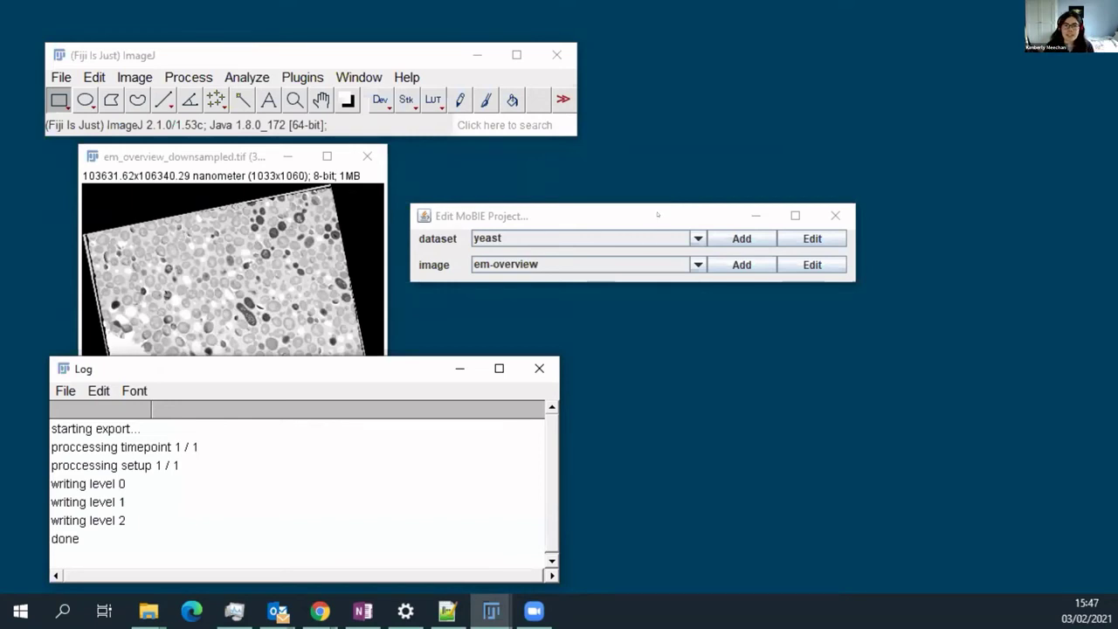
drag(658, 215, 667, 193)
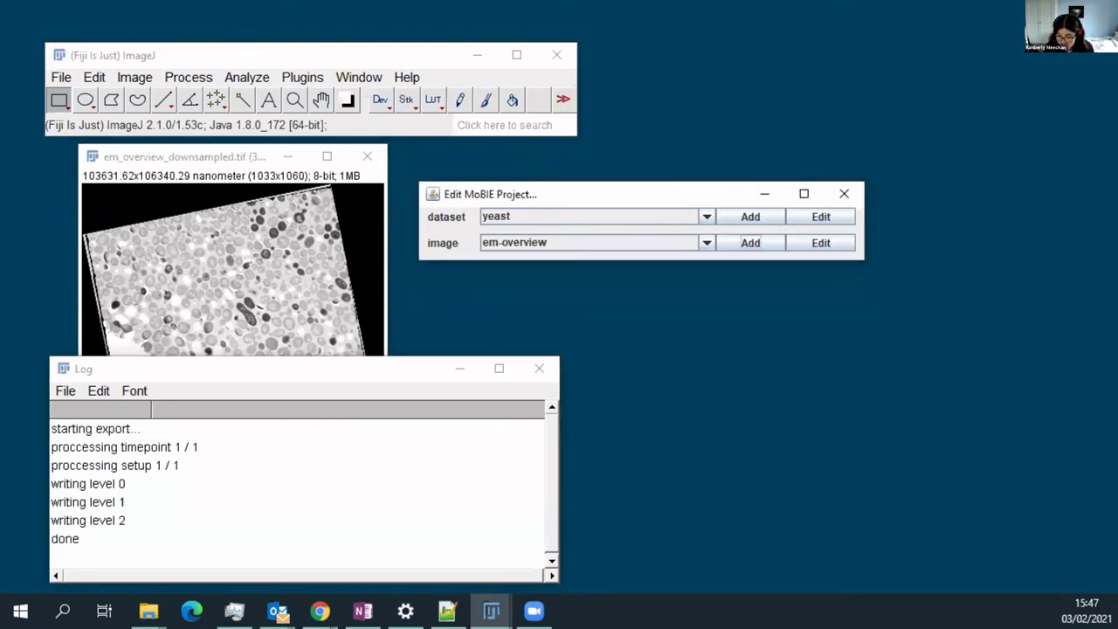
click(148, 611)
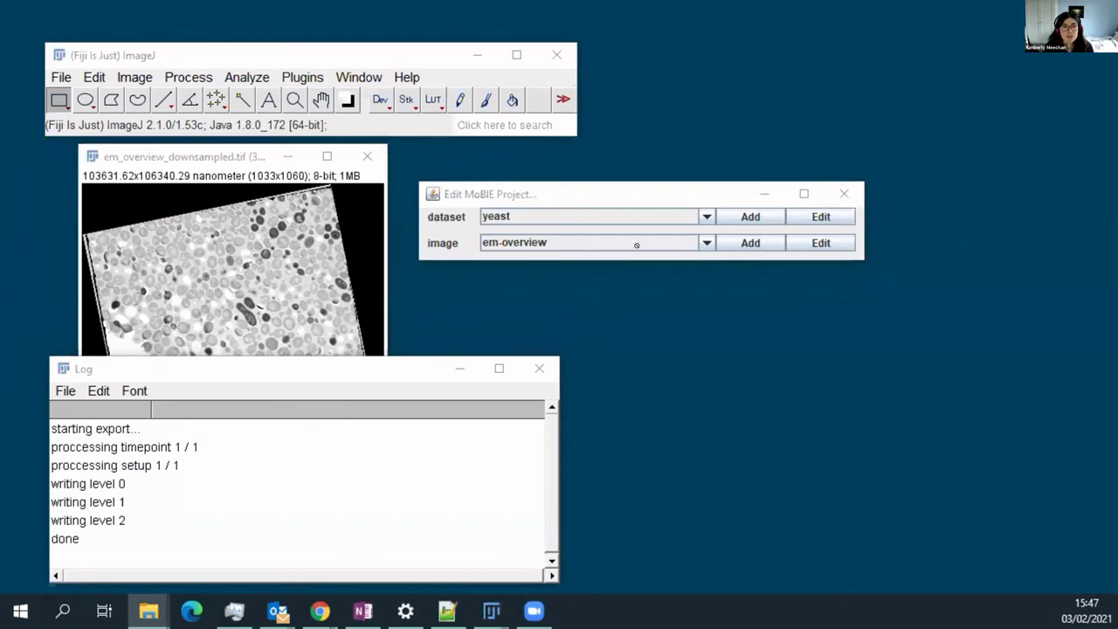
drag(638, 246, 312, 118)
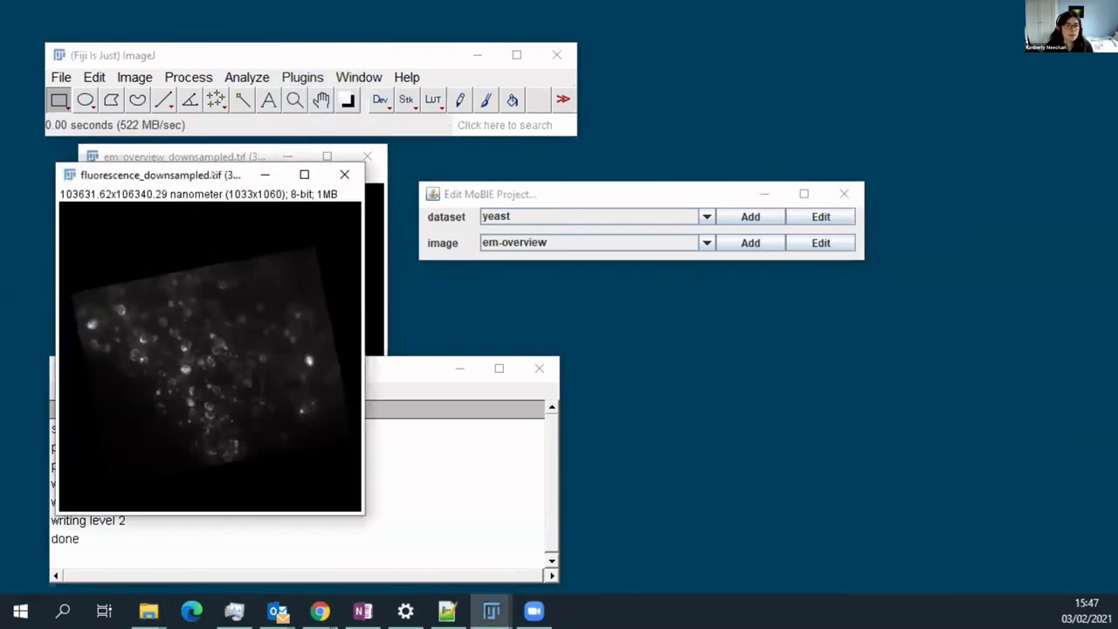
drag(193, 175, 239, 151)
Begin adding the current open fluorescence image to the yeast dataset, naming it lm-fluorescence.
click(751, 242)
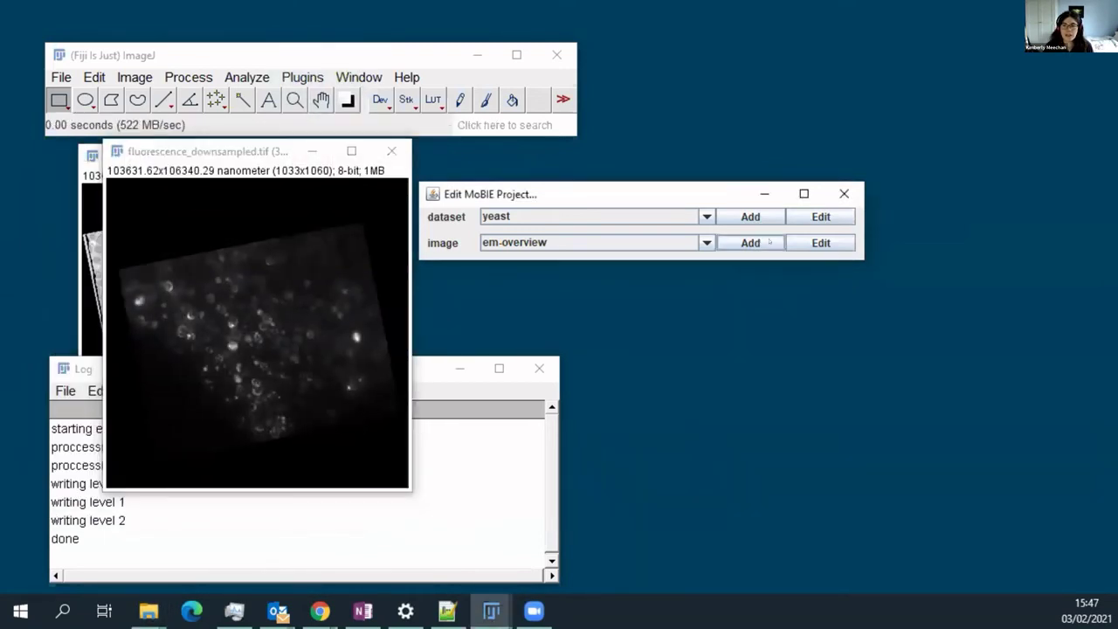
click(557, 207)
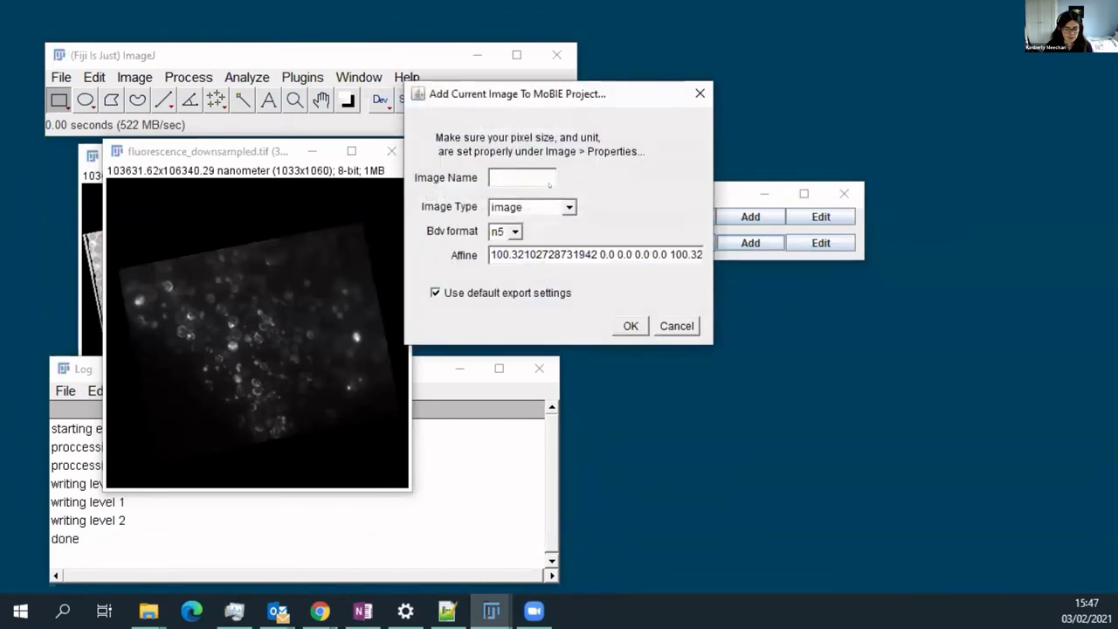
text(lm-fluore)
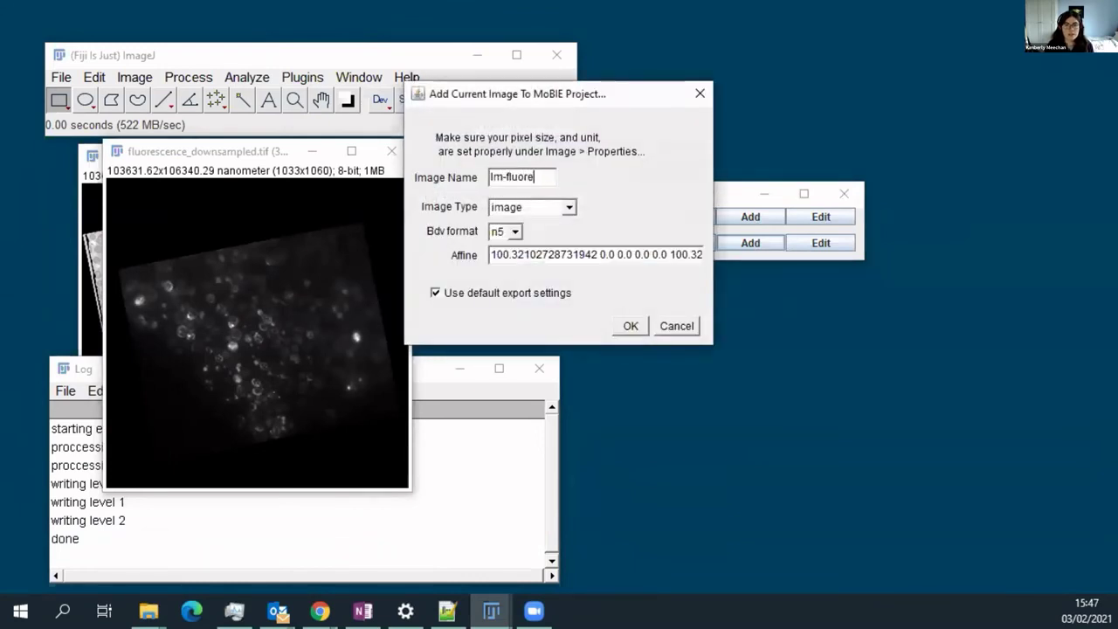
text(scence)
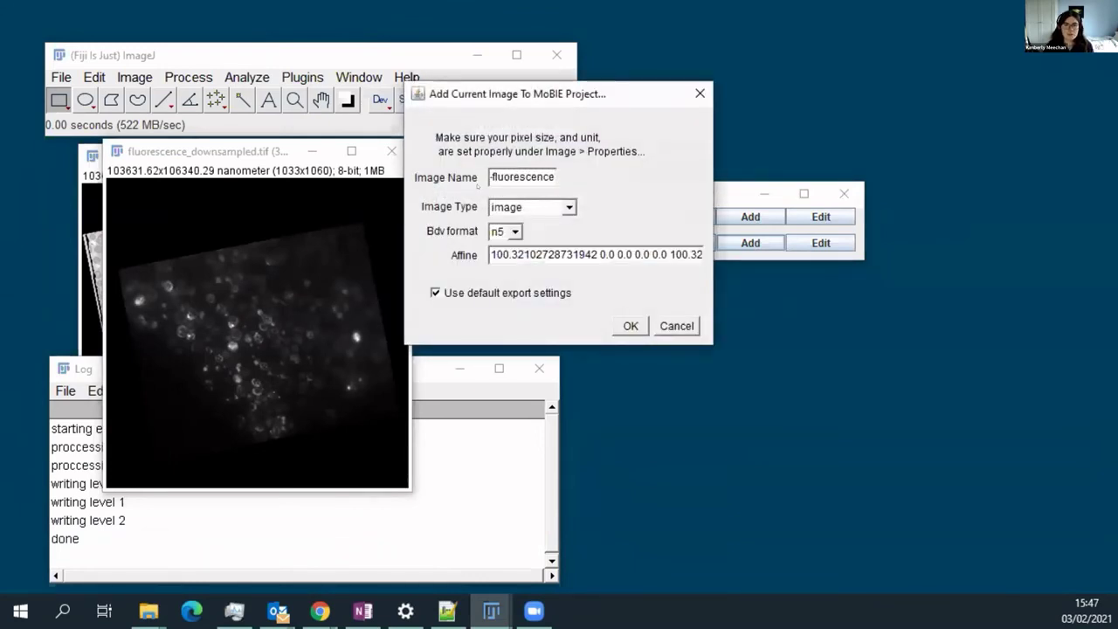
Set the z scale in the lm-fluorescence affine to 10000.0 and continue with default export settings turned off.
triple_click(594, 254)
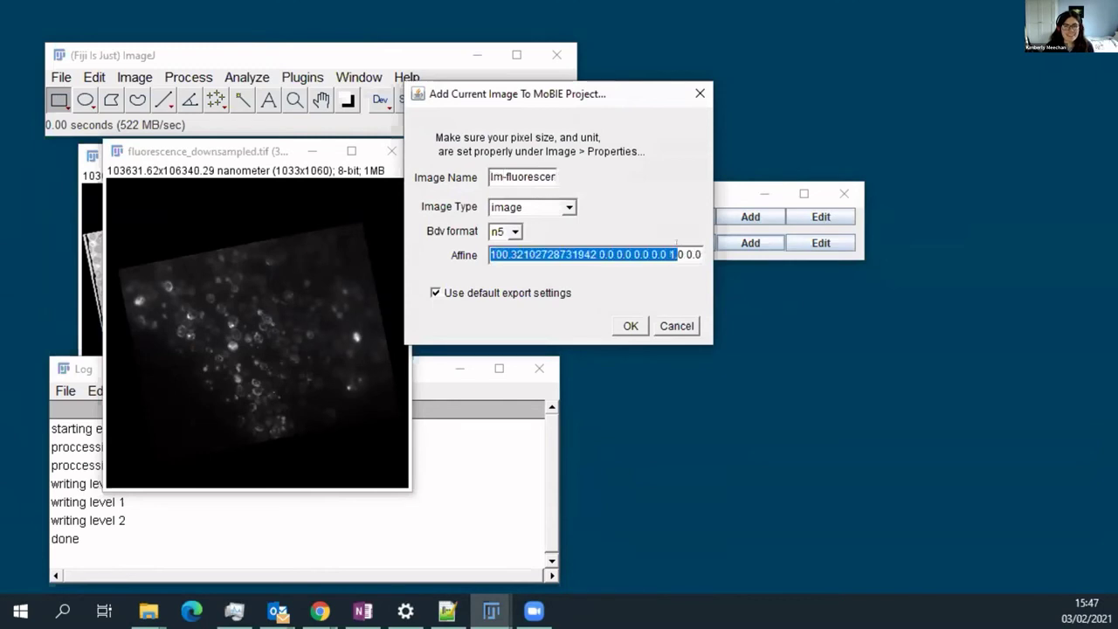
click(563, 254)
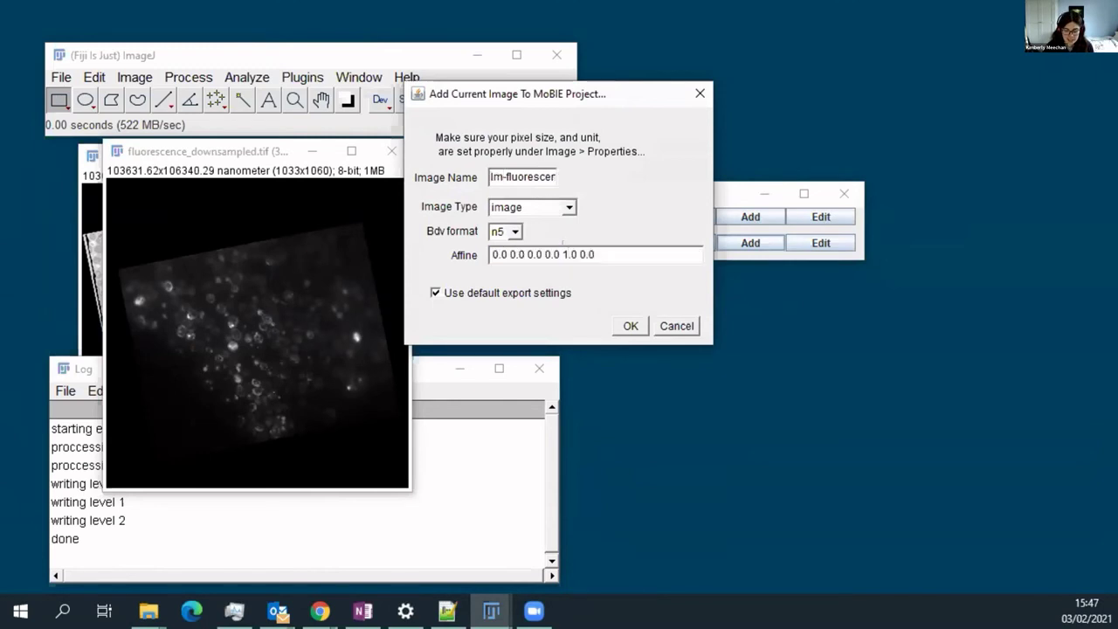
text(0000)
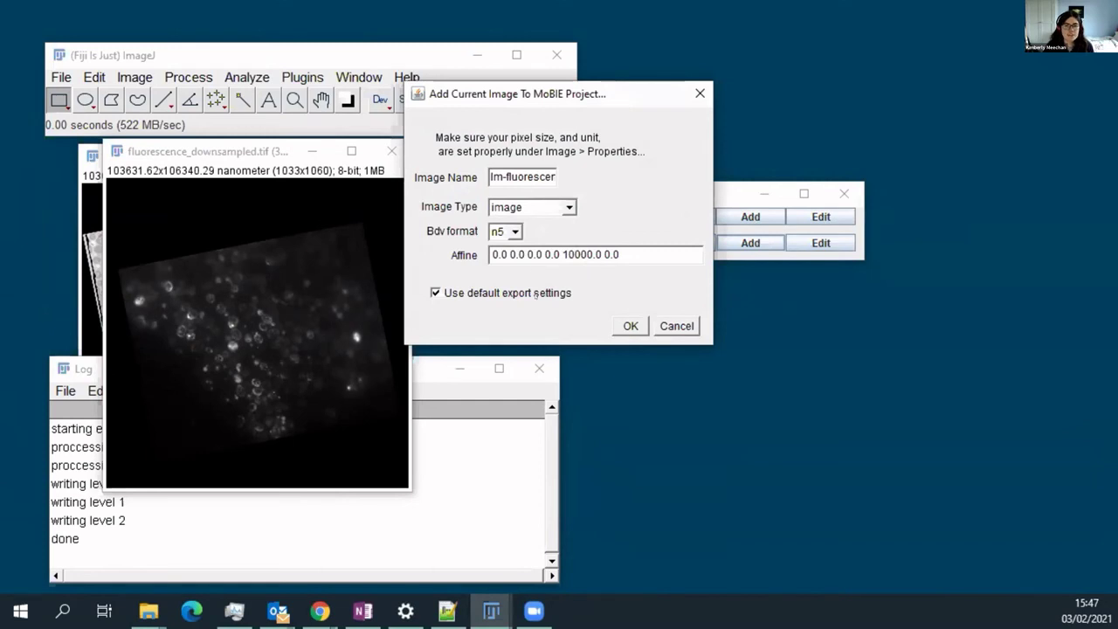
click(534, 294)
click(631, 325)
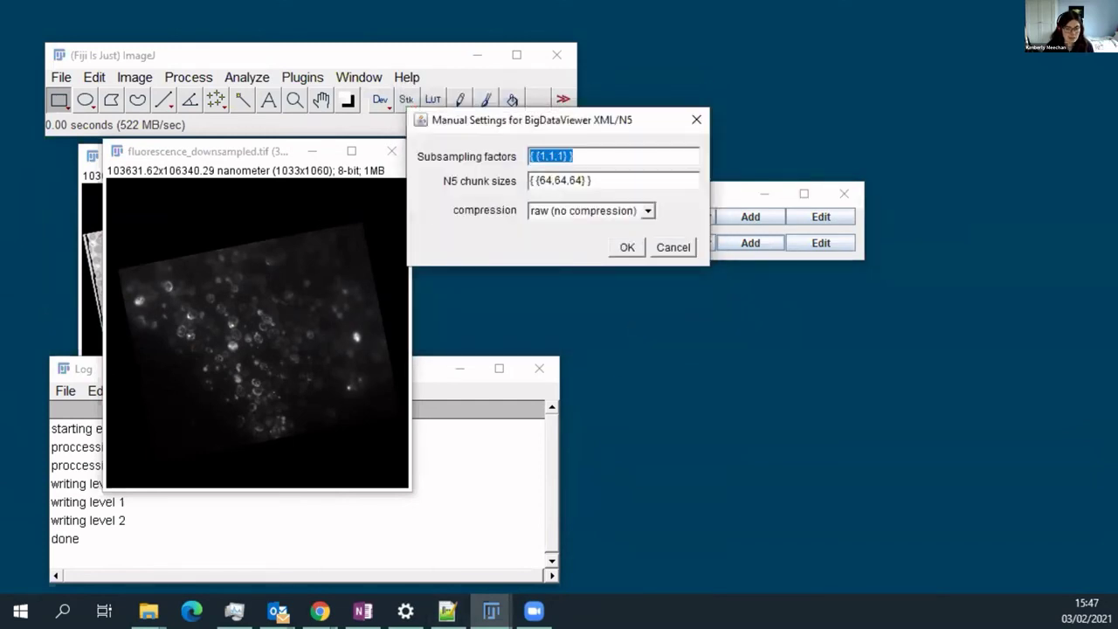
Export lm-fluorescence with subsampling factors { {1,1,1}, {2,2,1}, {4,4,1} } and N5 chunk sizes { {64,64,1}, {64,64,1}, {64,64,1} }.
key(alt+Tab)
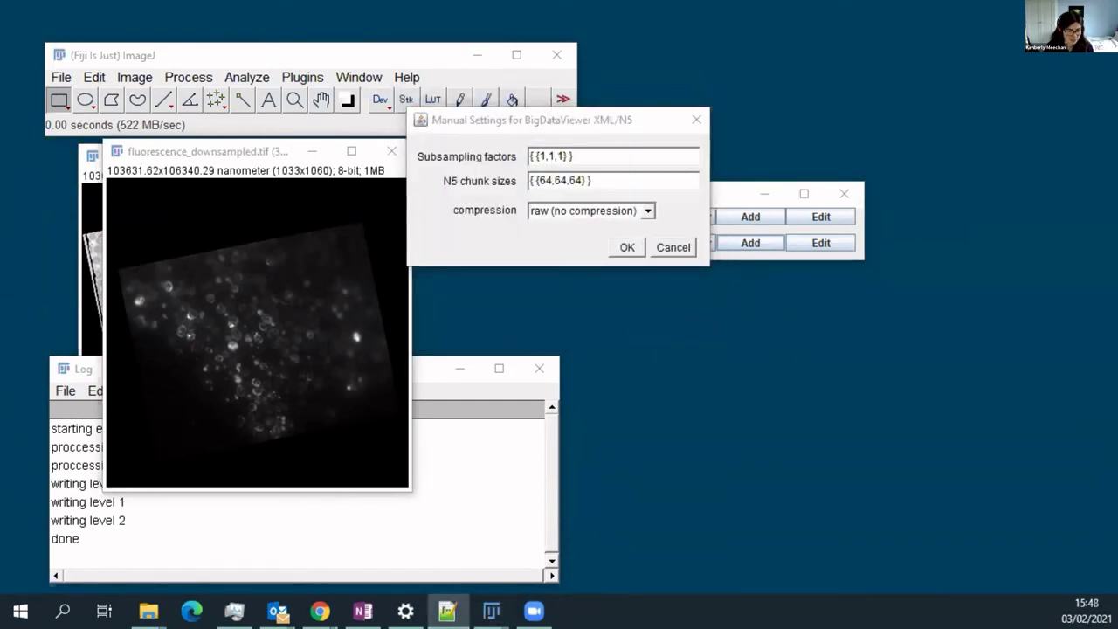
key(alt+Tab)
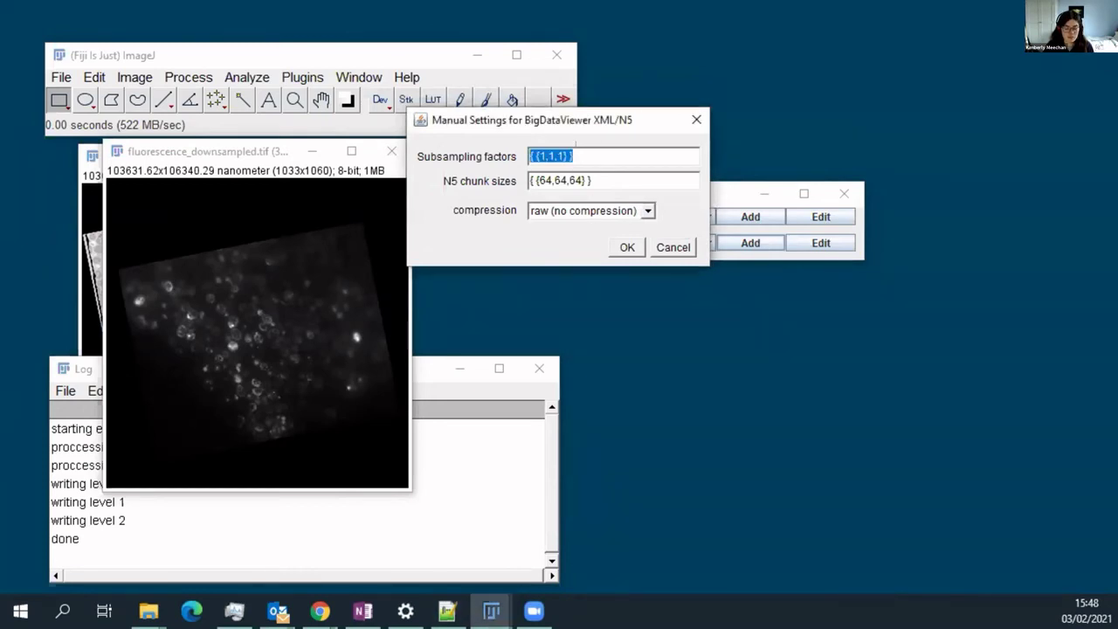
text({ {1,1,1}, {2,2,1}, {4,4,1} })
key(alt+Tab)
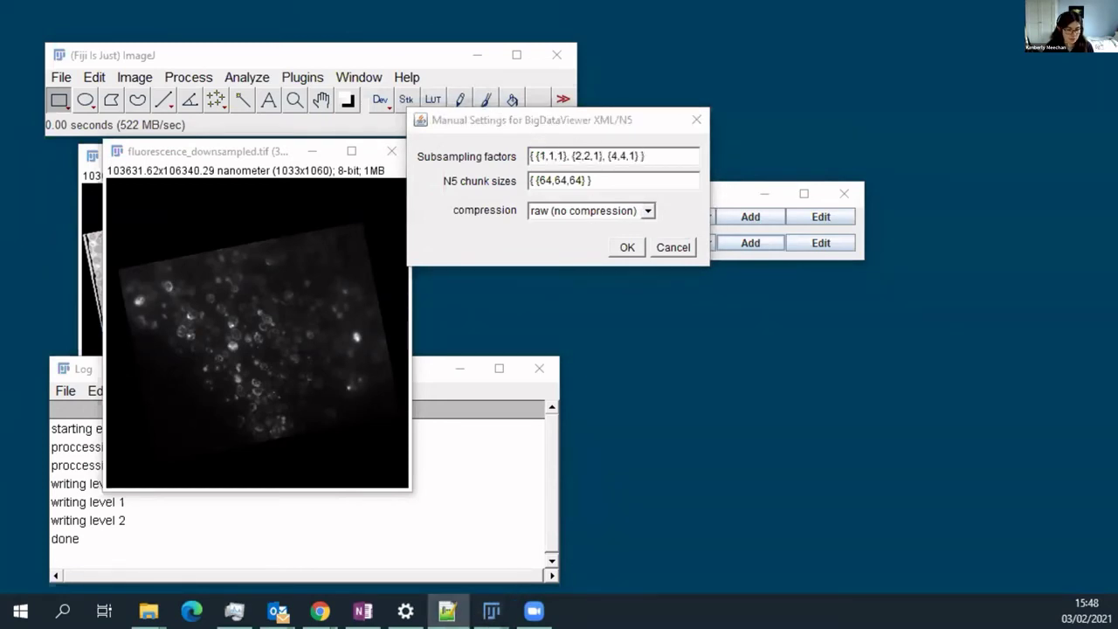
key(alt+Tab)
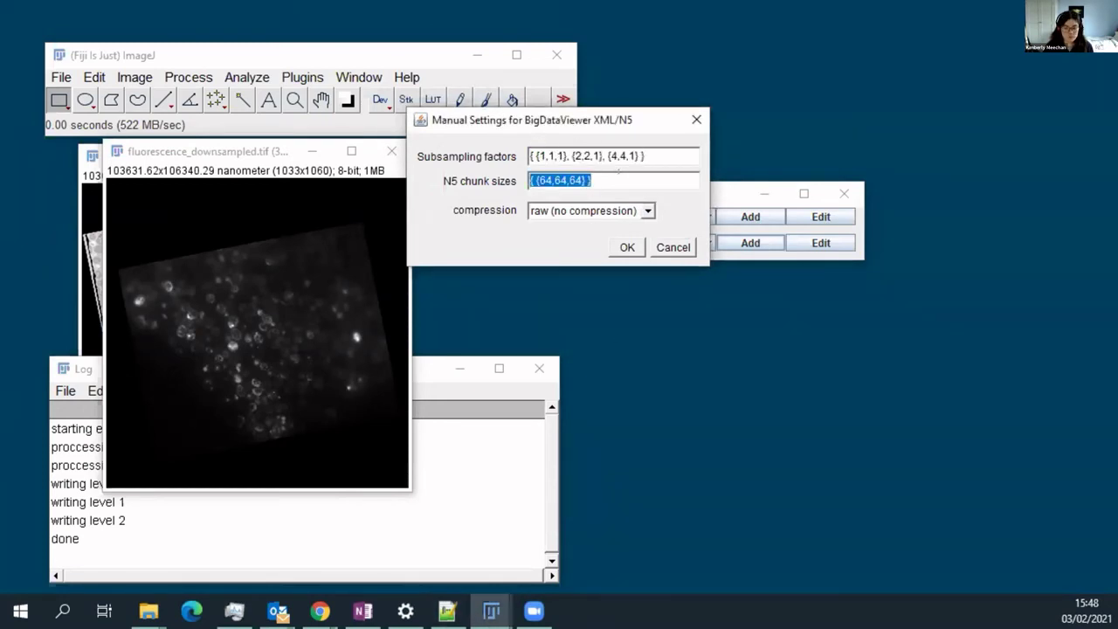
text({ {64,64,1}, {64,64,1}, {64,64,1} })
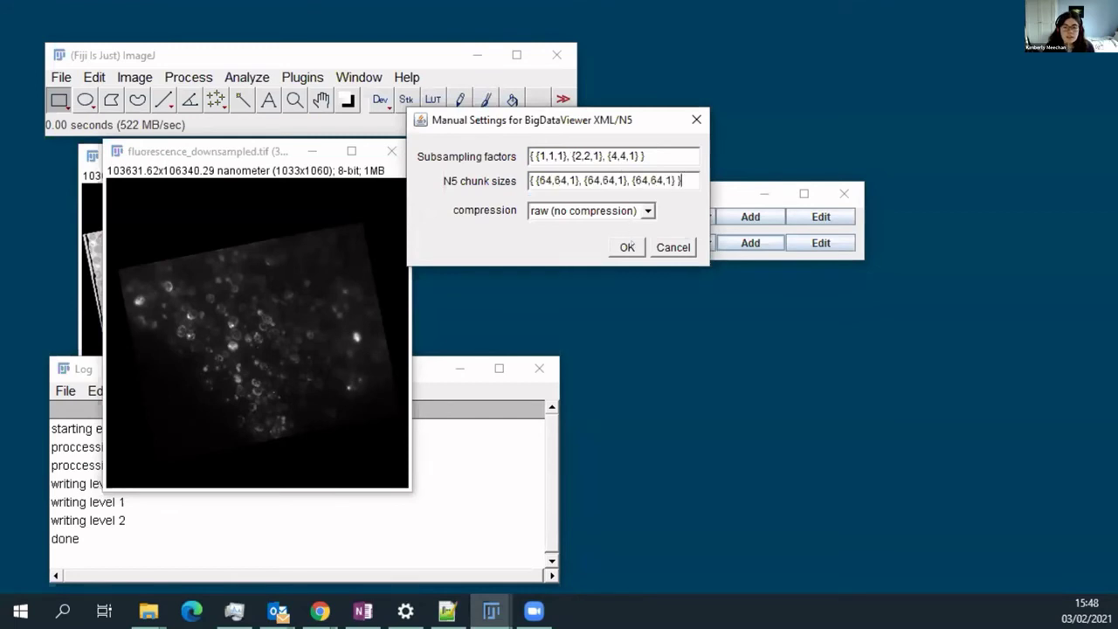
click(628, 247)
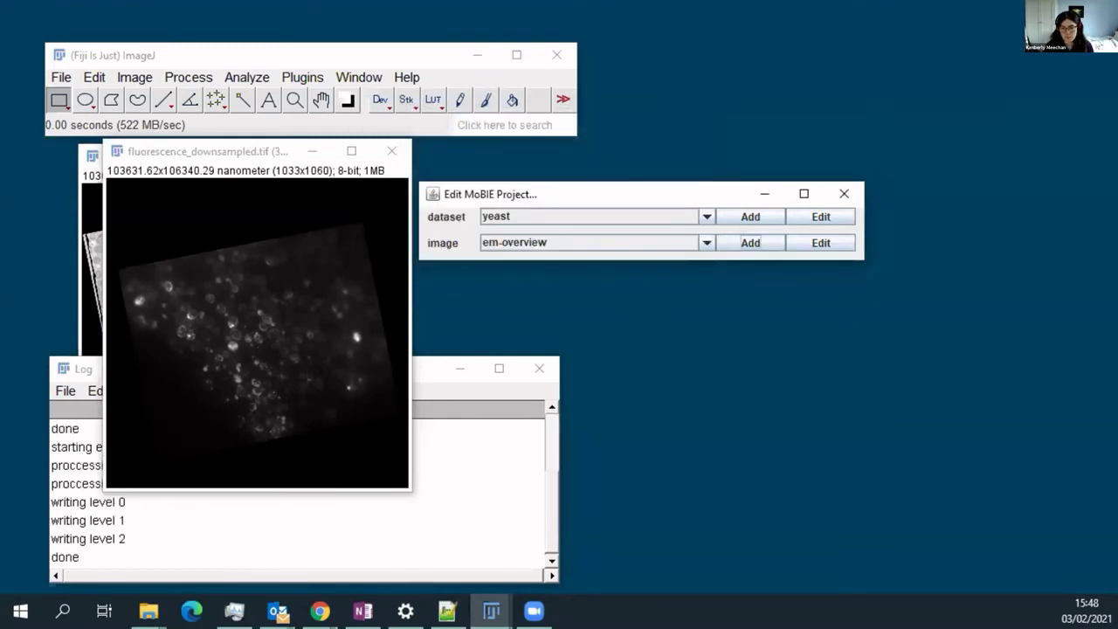
Open 27_tomogram.tiff from the file explorer in Fiji and browse the stack to slice 39.
key(super+e)
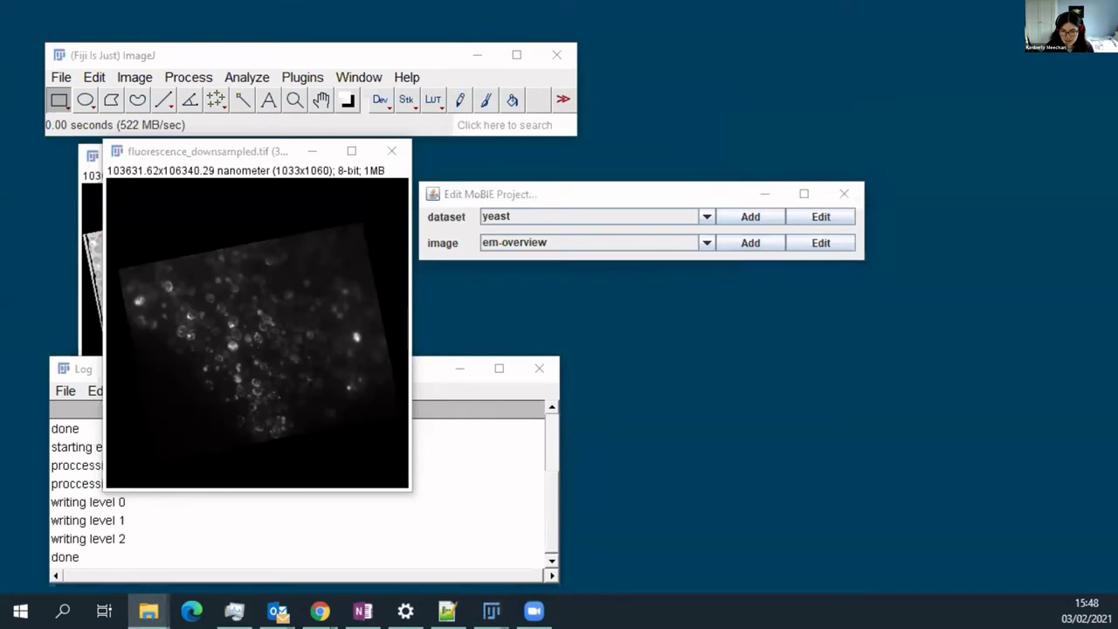
drag(873, 406, 384, 122)
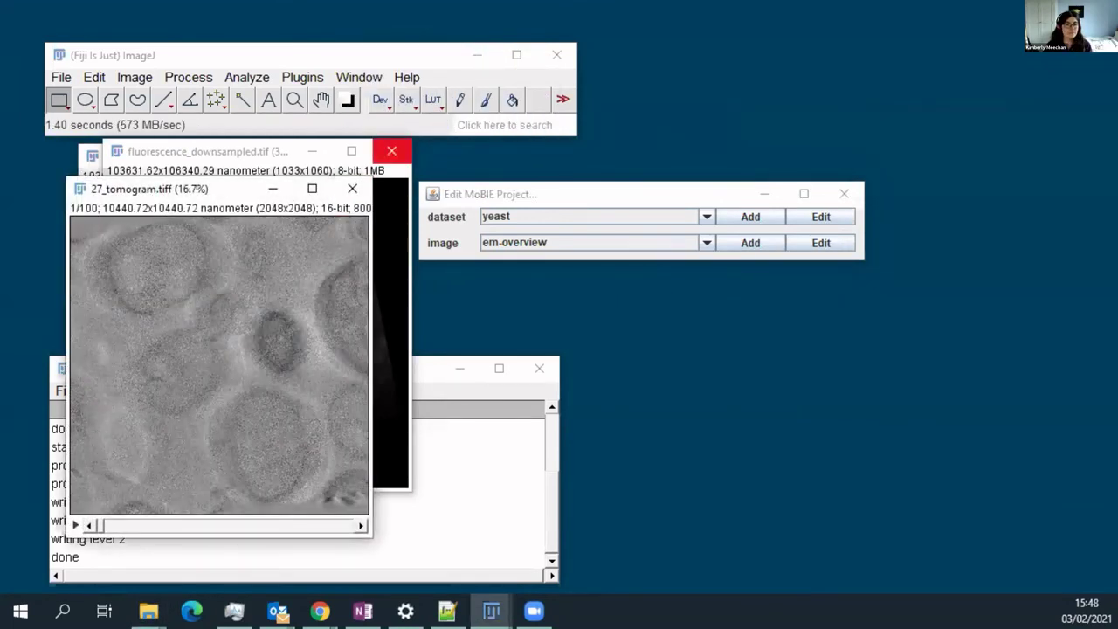
click(479, 467)
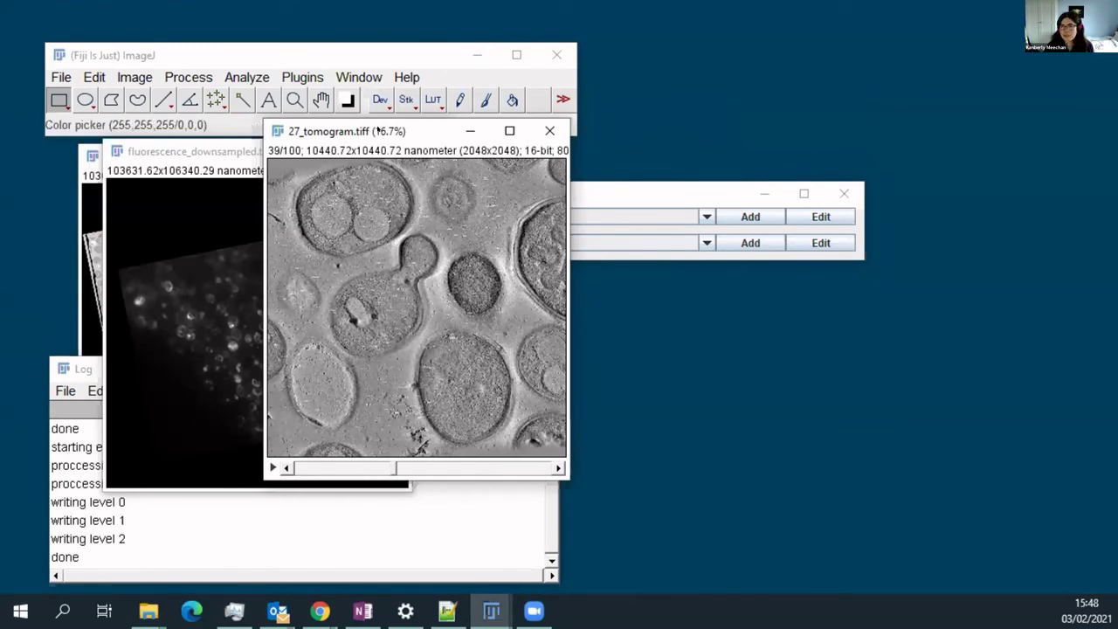
Arrange the overview, fluorescence and tomogram image windows for comparison, then place the tomogram over the EM overview.
drag(378, 131, 734, 145)
click(228, 153)
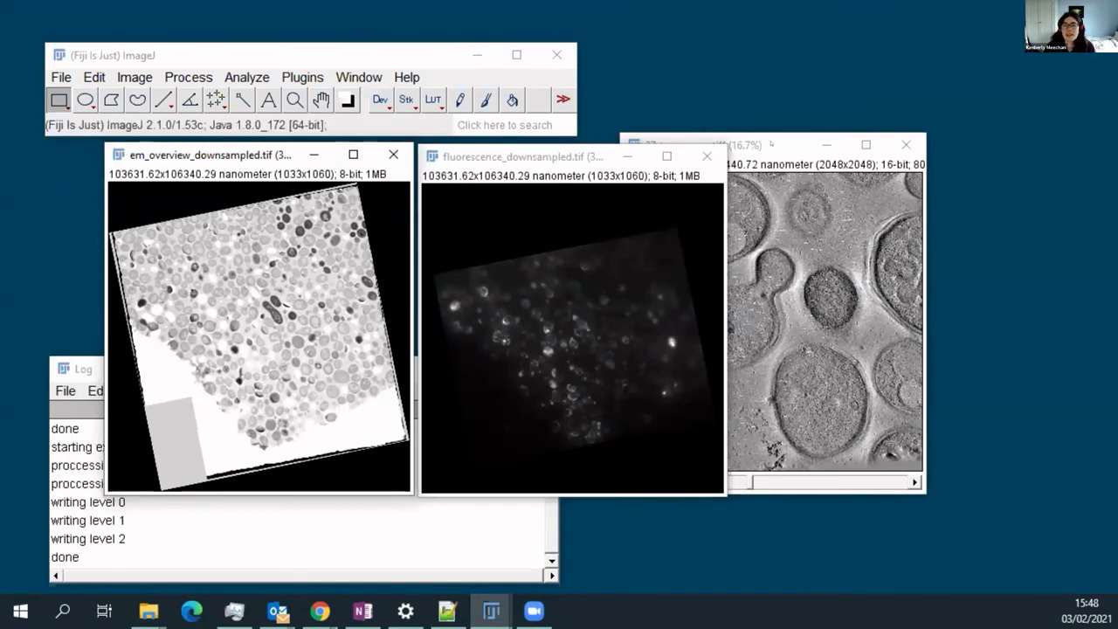
drag(771, 145, 727, 151)
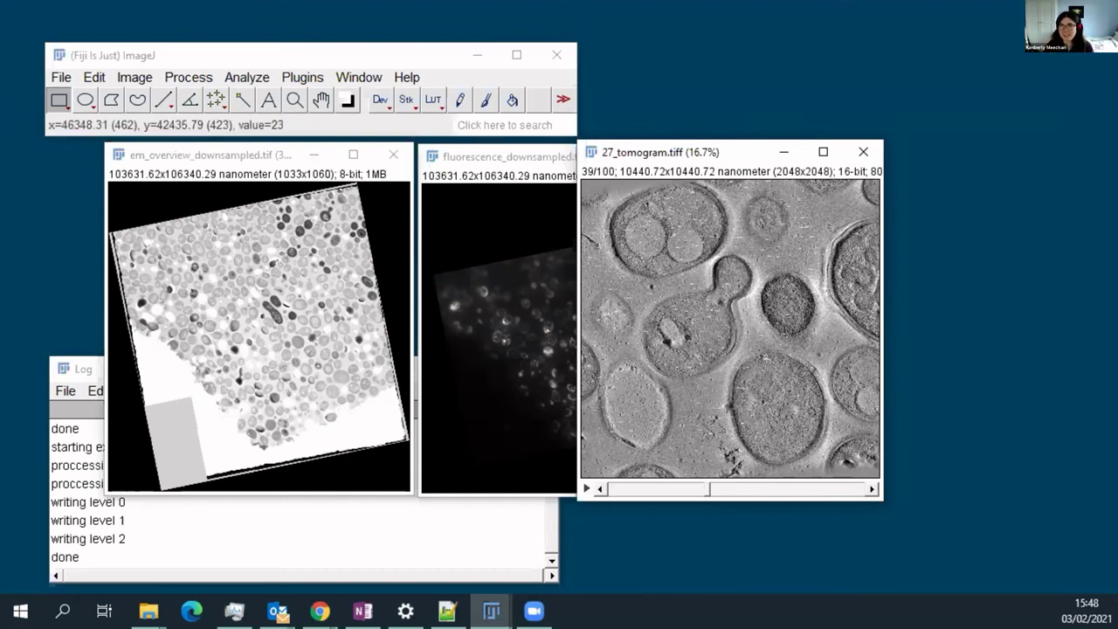
drag(682, 151, 173, 158)
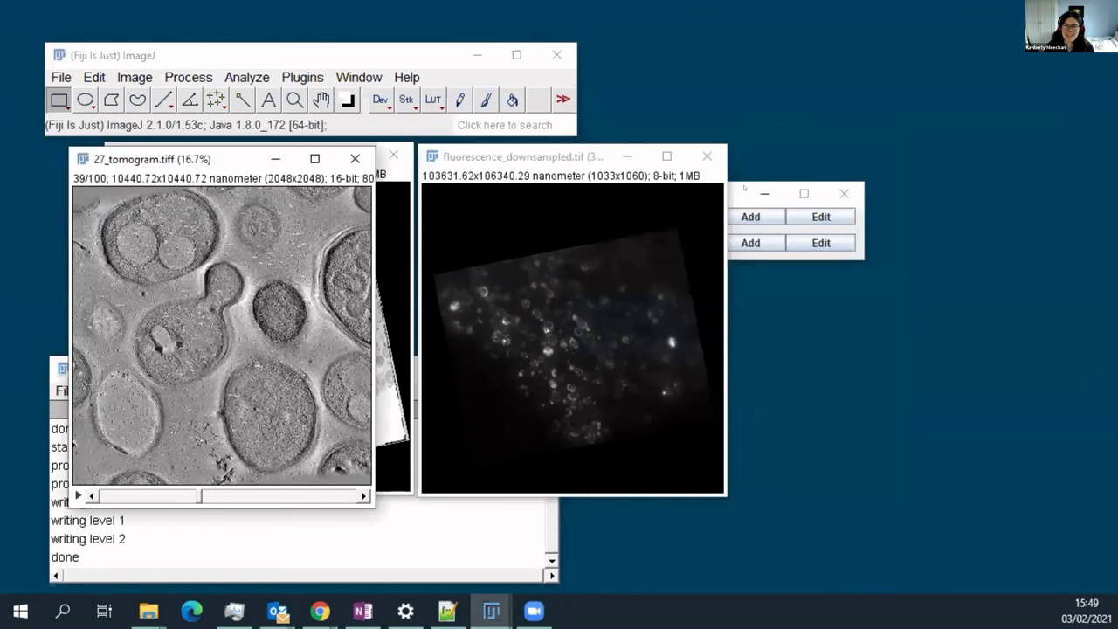
Start adding the open tomogram to the yeast dataset as an image named em-tomogram.
click(730, 199)
click(747, 248)
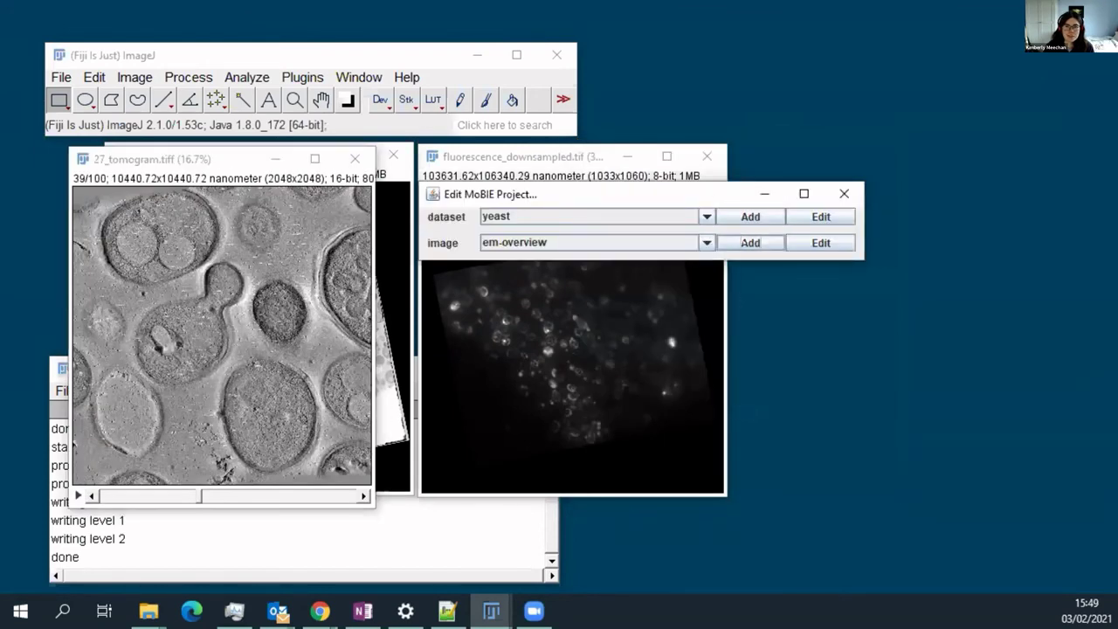
click(559, 207)
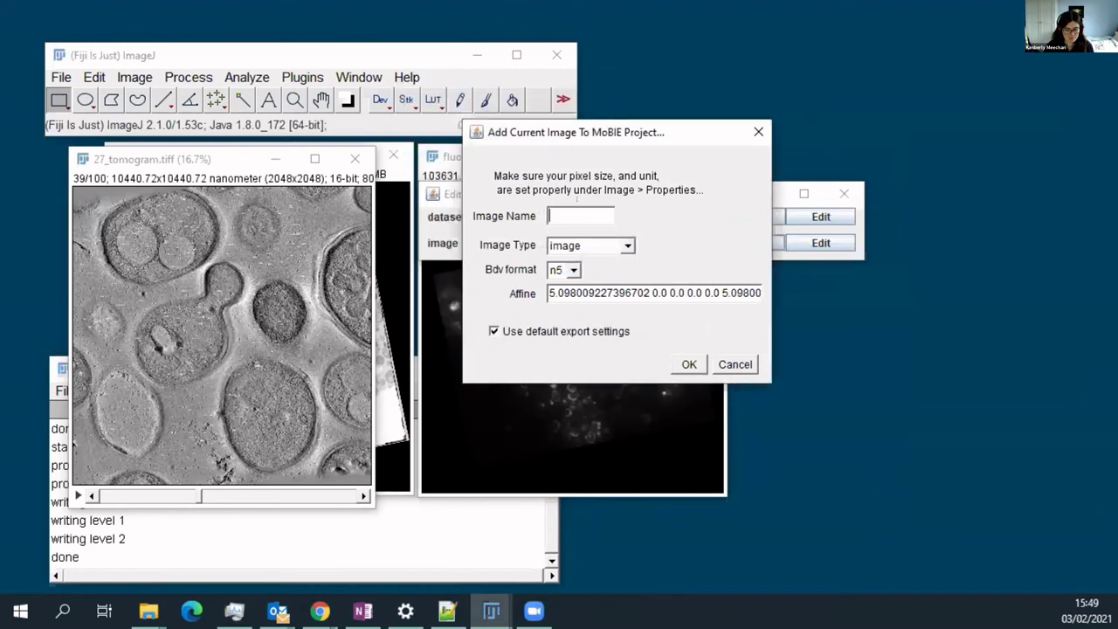
text(em-tomogram)
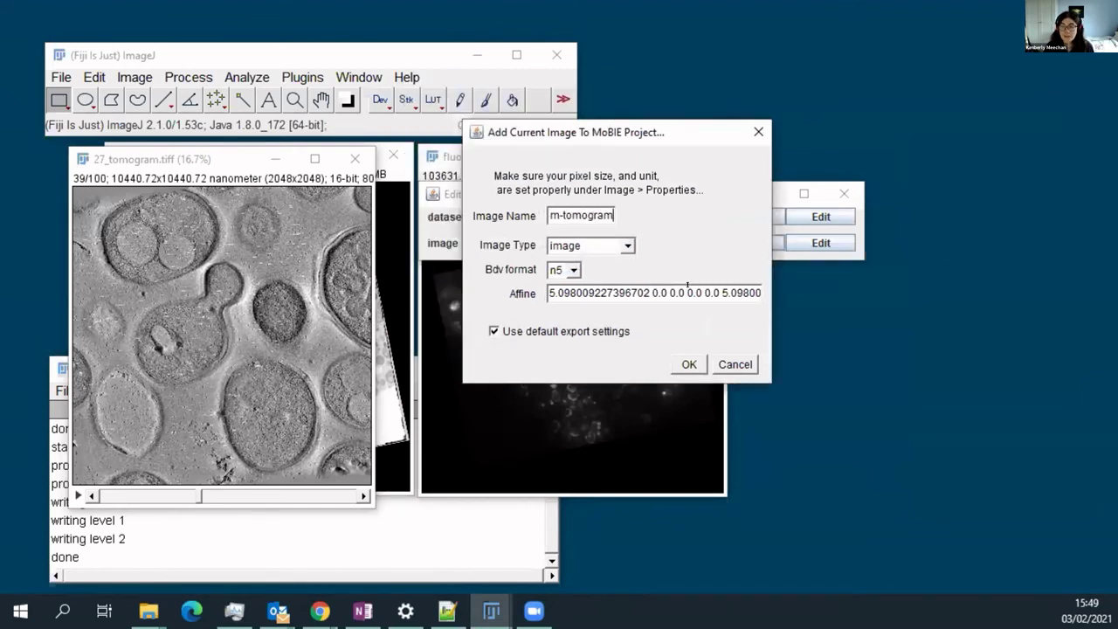
Replace the affine with the prepared tomogram transform copied from the text editor and export em-tomogram as n5 with default settings.
key(alt+Tab)
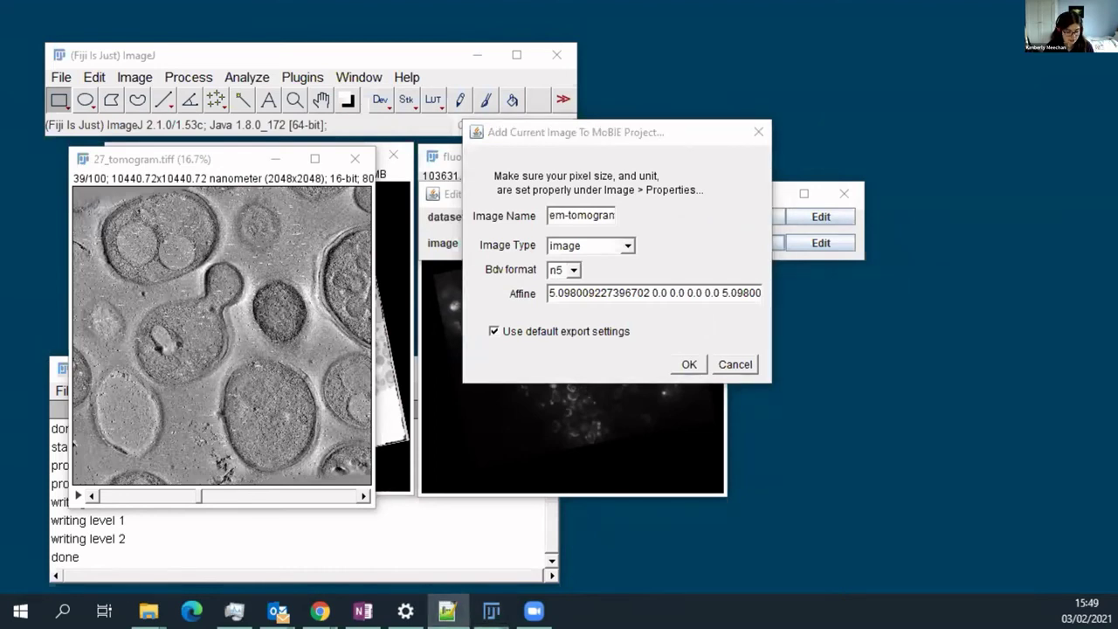
key(alt+Tab)
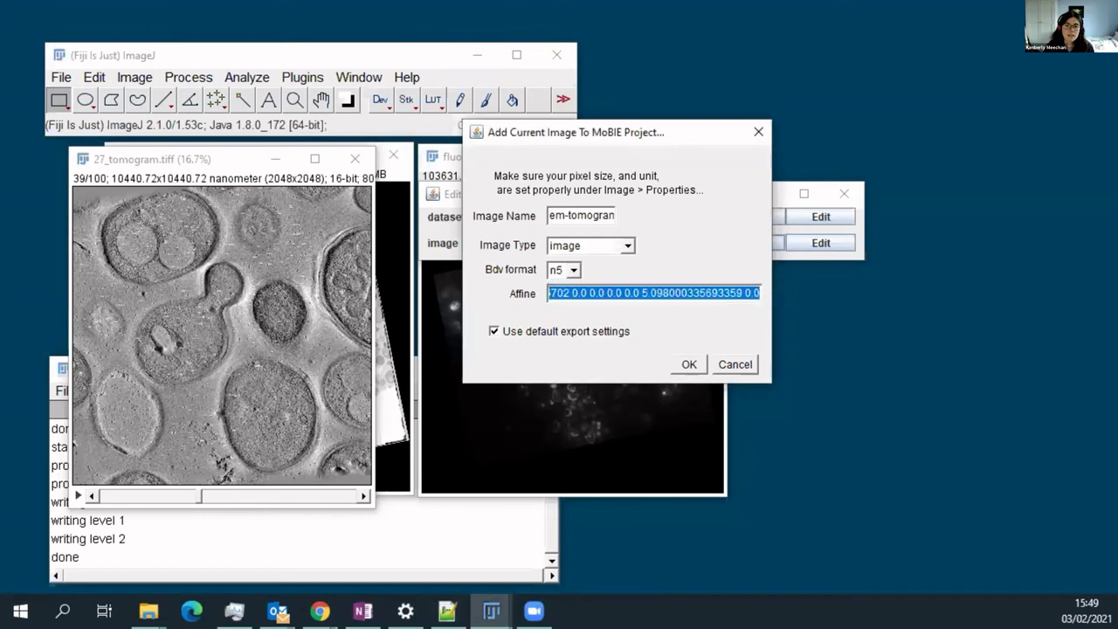
key(BackSpace)
key(ctrl+v)
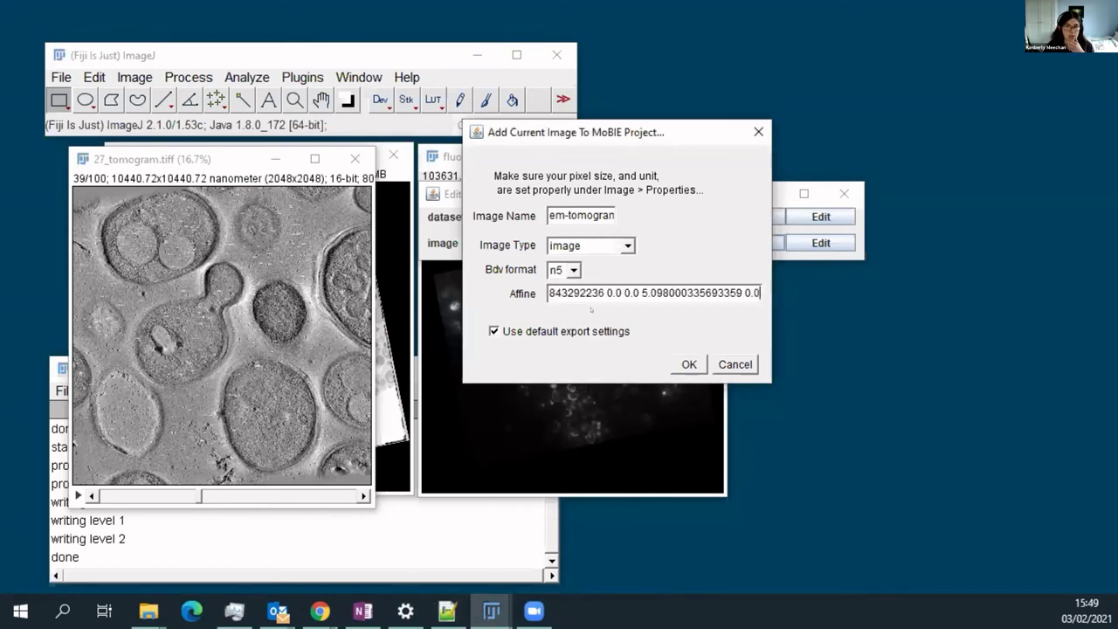
key(Return)
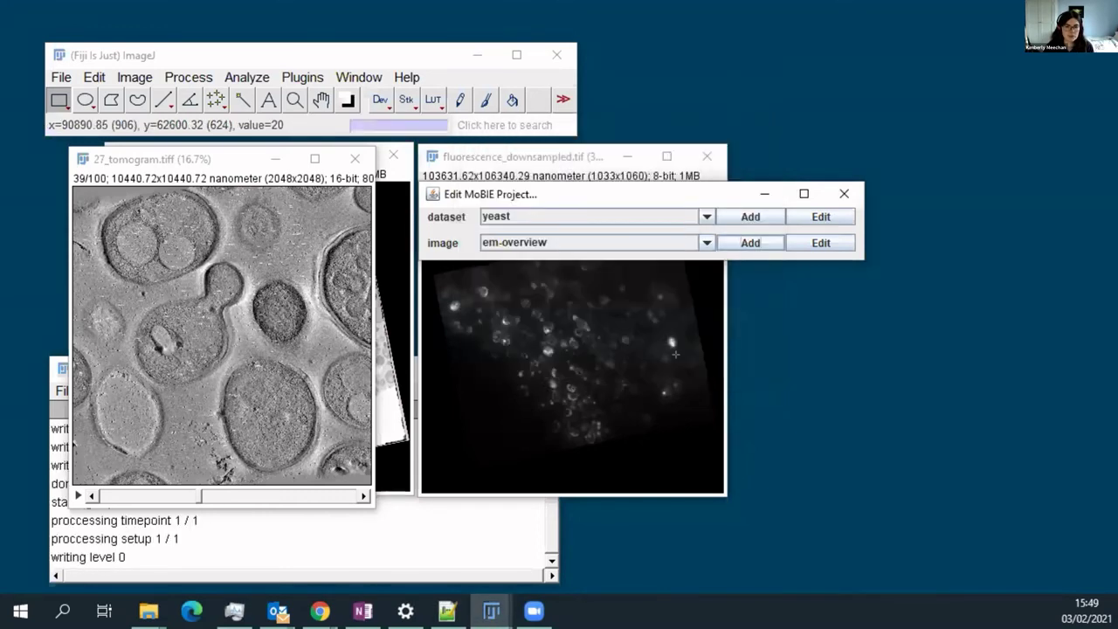
click(381, 523)
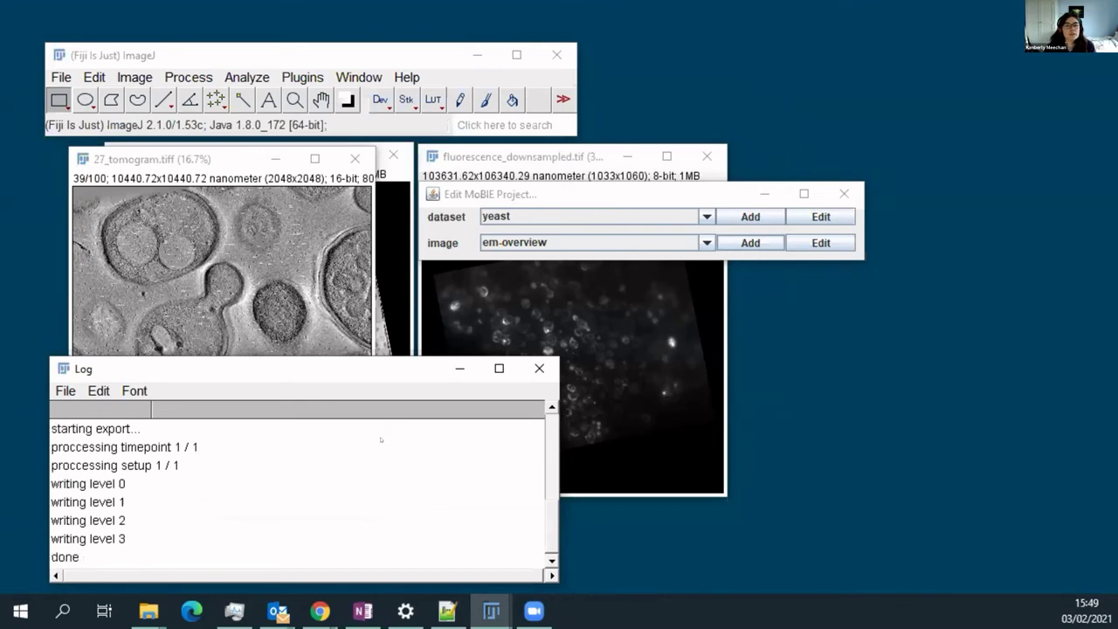
Close the tomogram, EM overview and fluorescence images, and move the project editor window slightly higher.
click(354, 158)
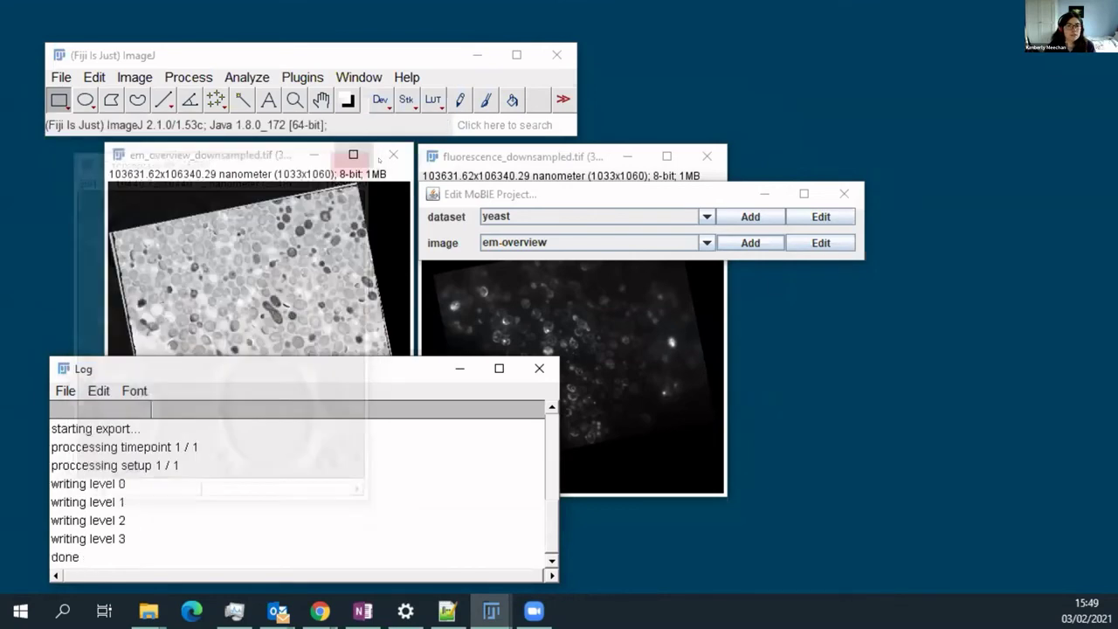
click(390, 158)
click(707, 157)
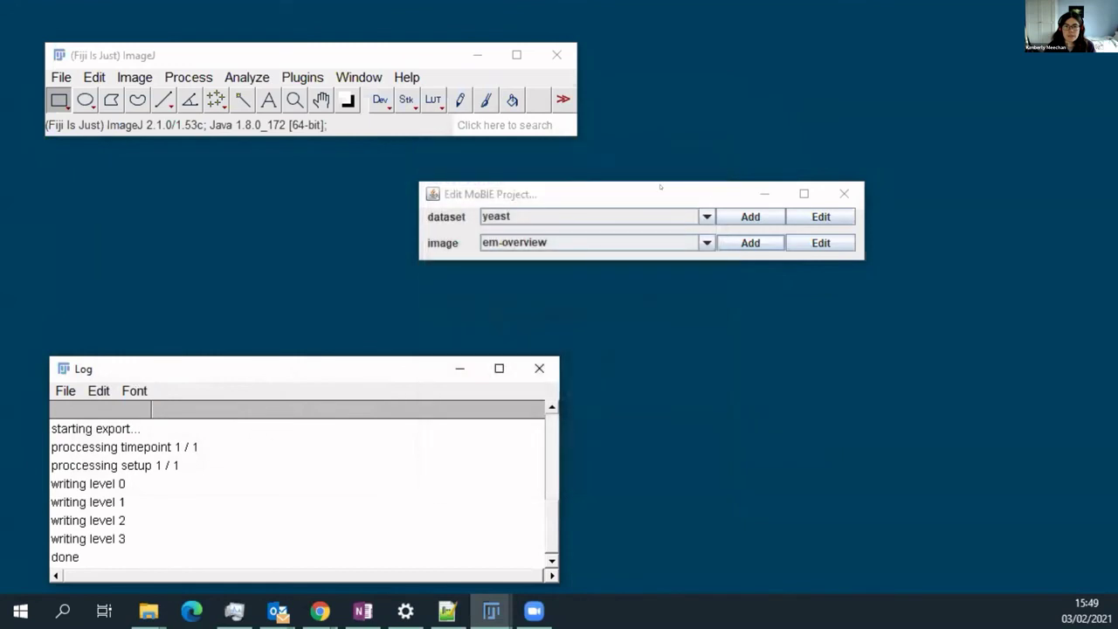
drag(659, 193, 660, 170)
Review the datasets and images listed in the MoBIE project editor.
click(660, 196)
click(661, 210)
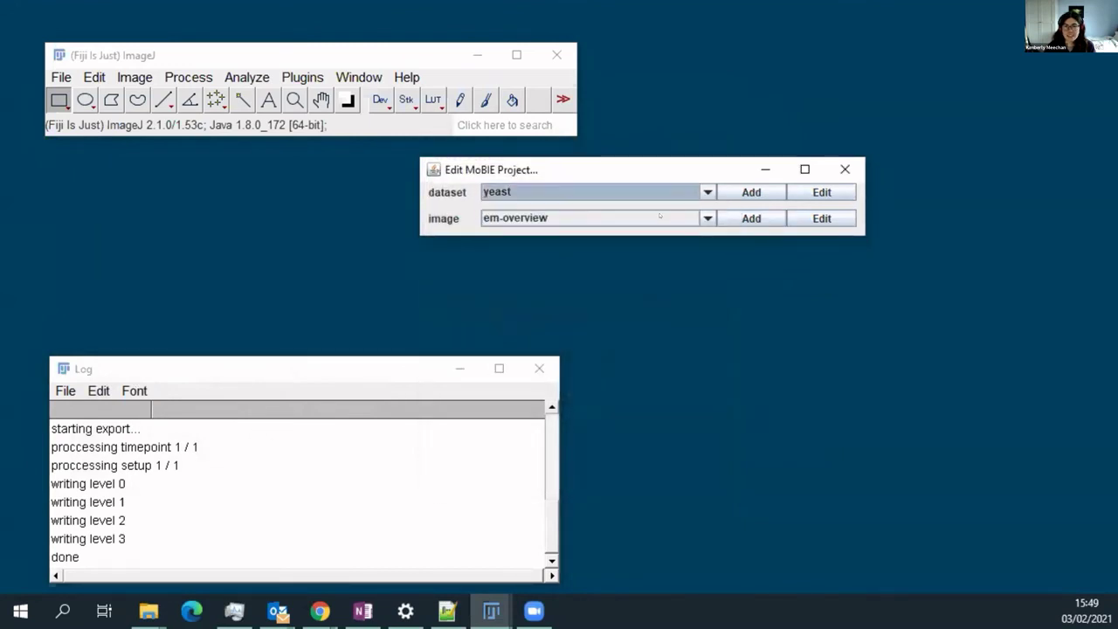
click(659, 217)
click(660, 215)
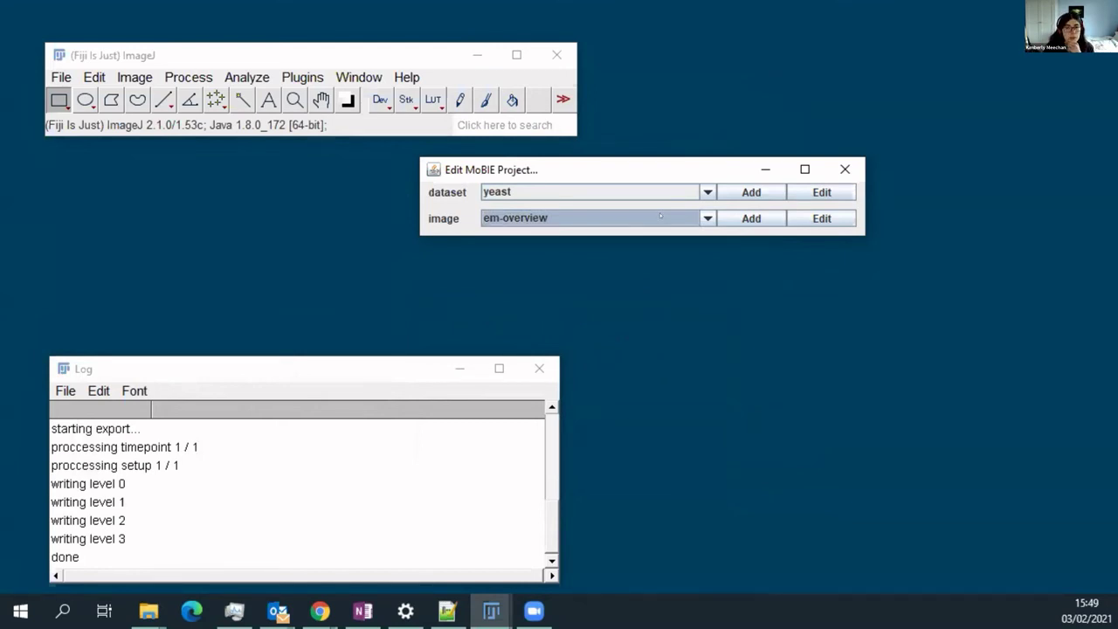
click(823, 223)
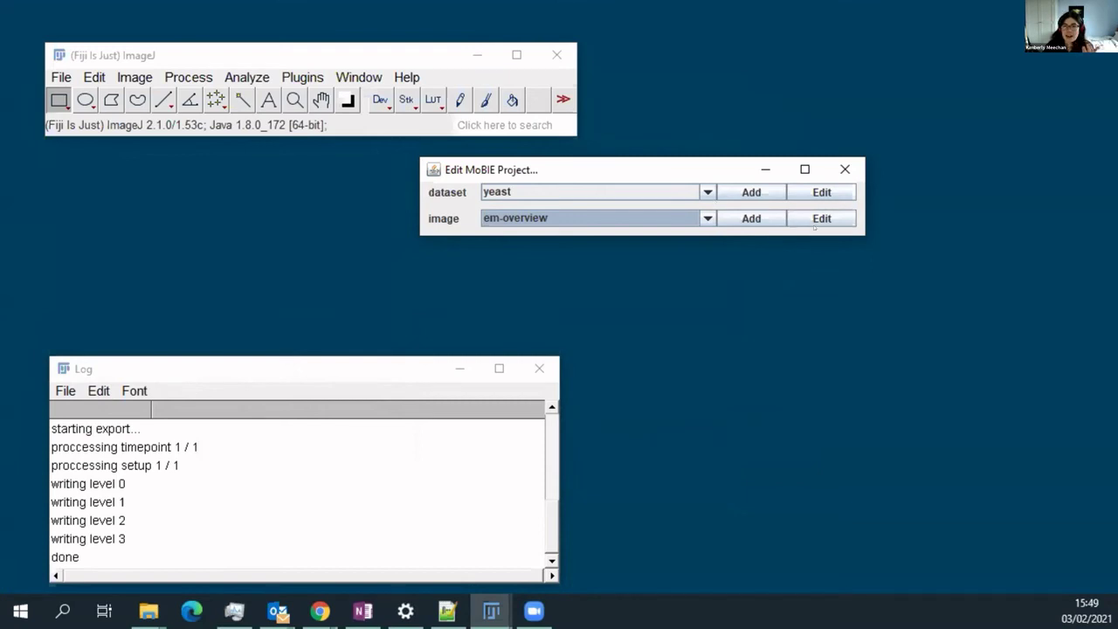
Change the display color of lm-fluorescence to dark green (r=0, g=153, b=0) and update its image properties.
click(661, 213)
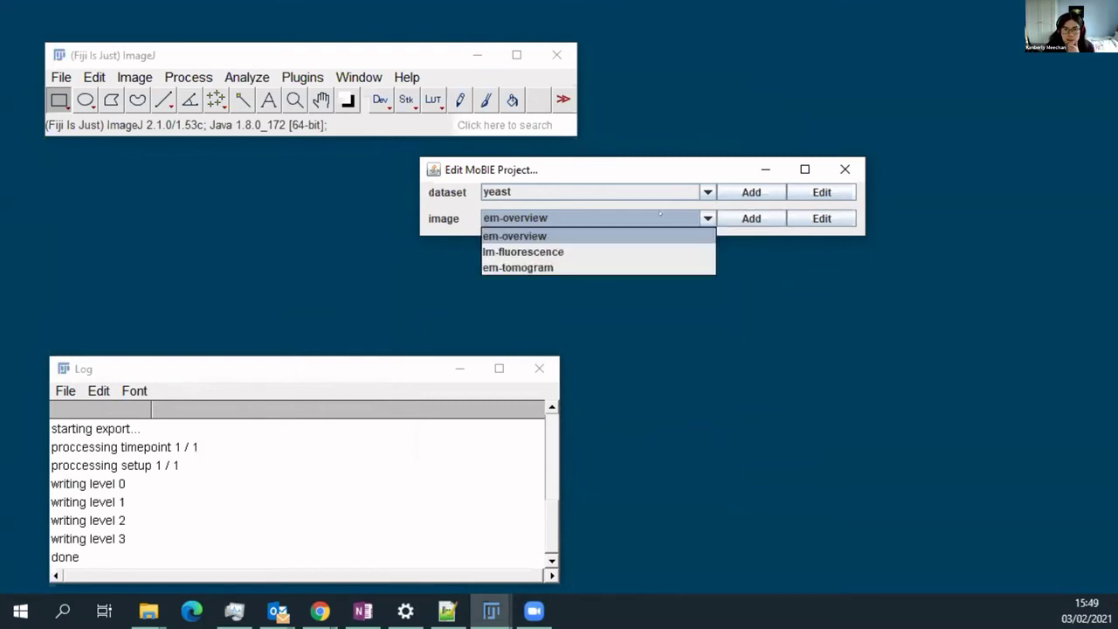
click(646, 255)
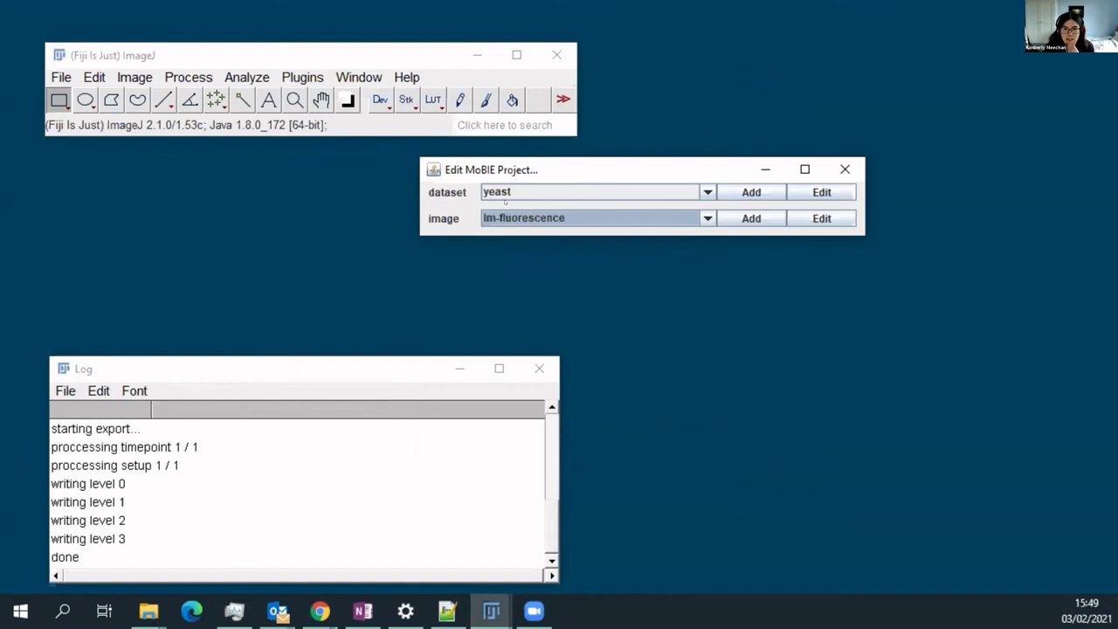
click(823, 219)
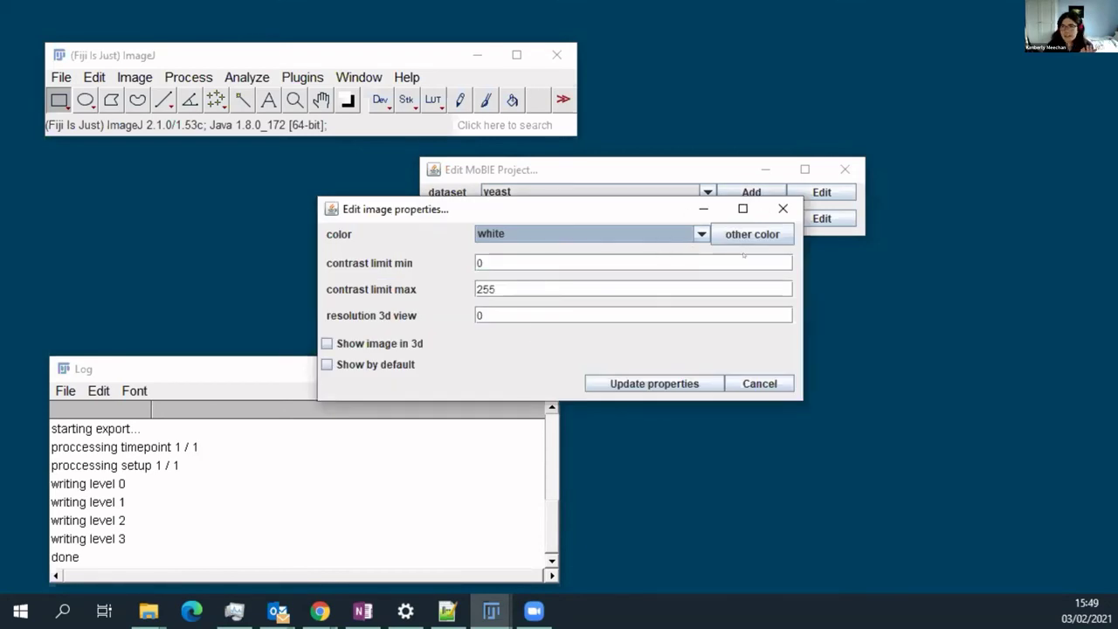
click(753, 242)
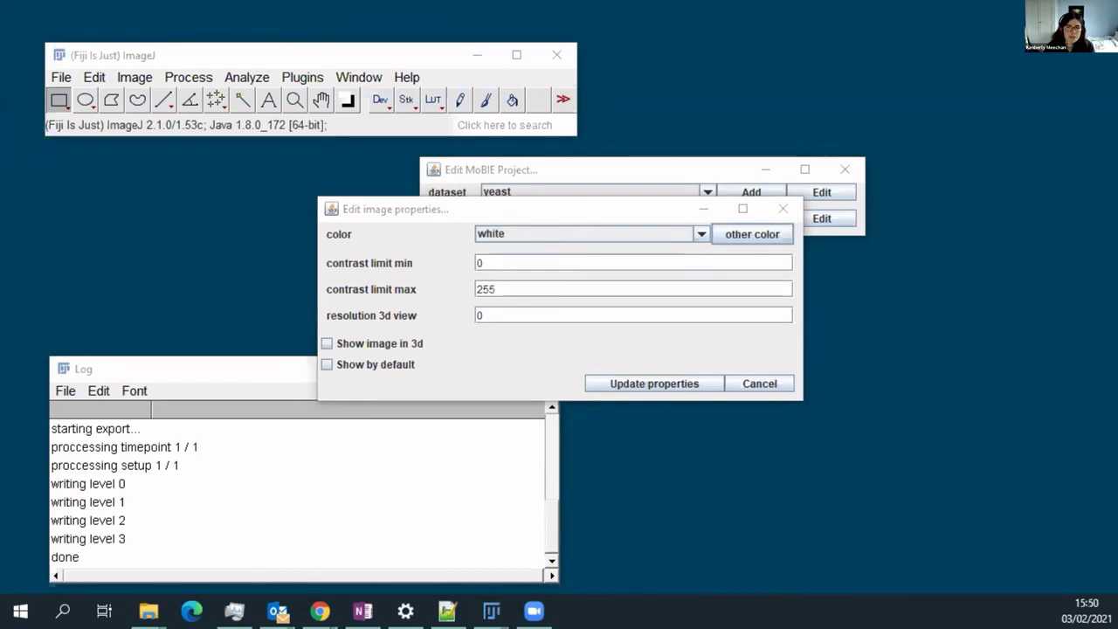
click(697, 301)
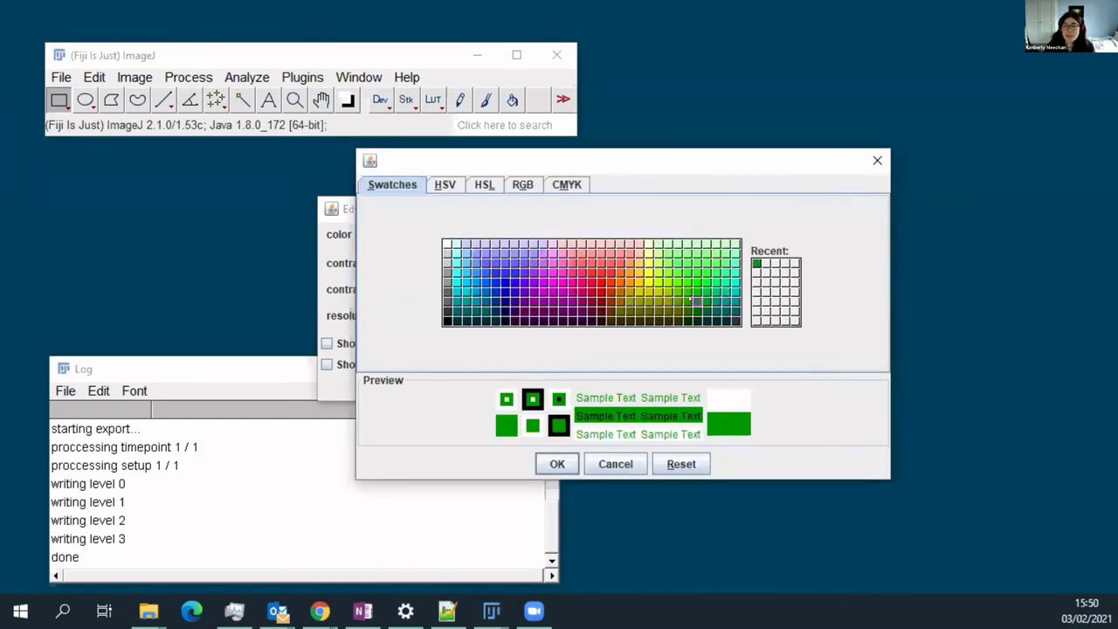
click(556, 464)
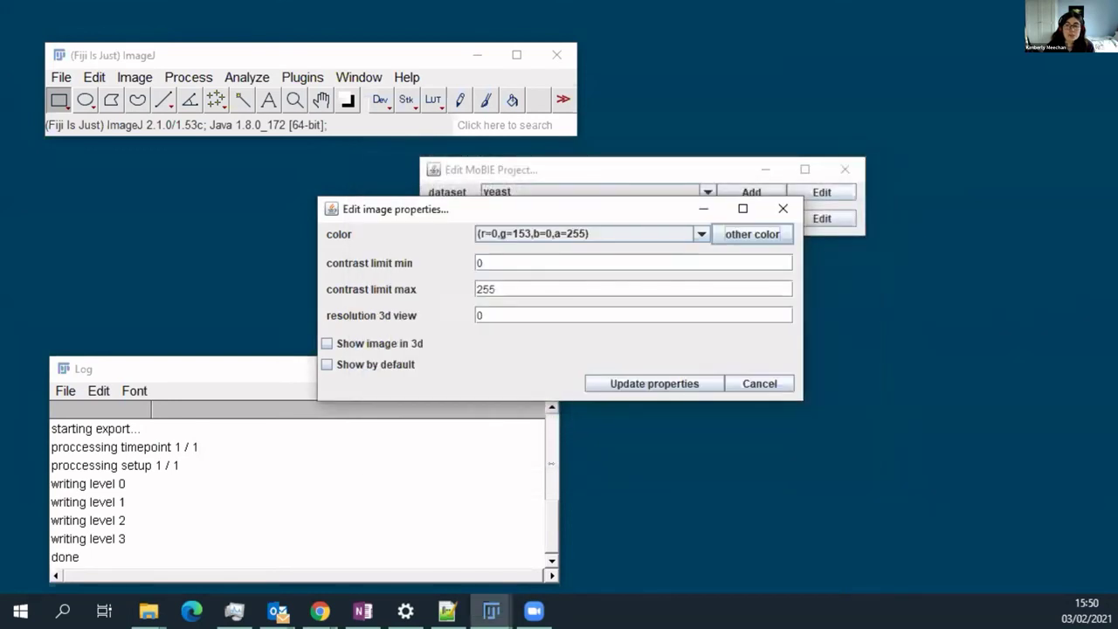
click(629, 381)
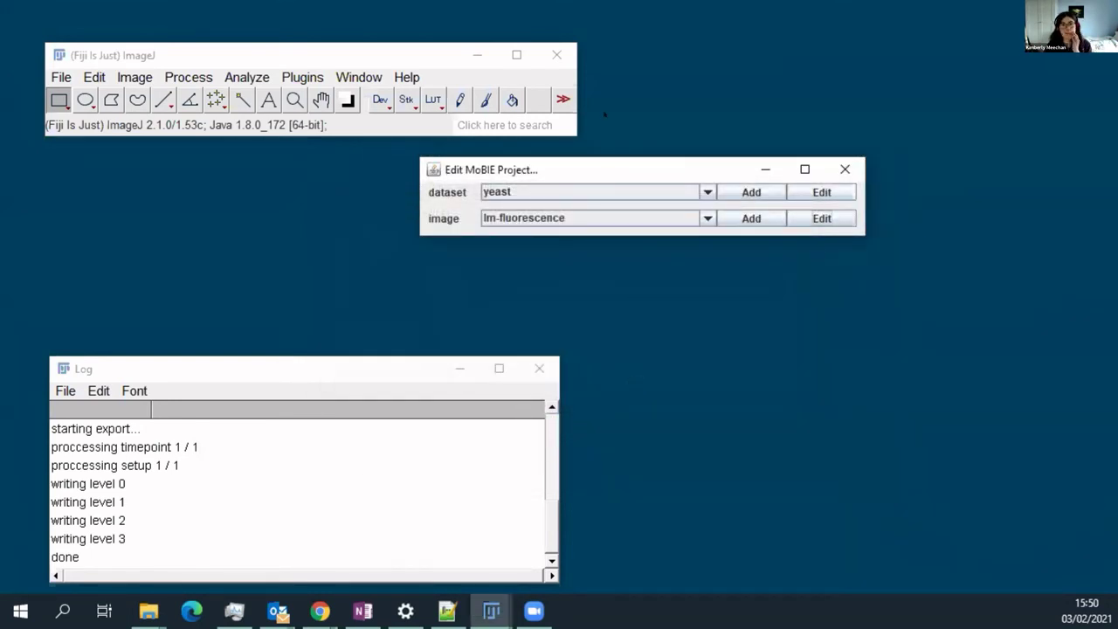
Find the Open MoBIE Project command with the search term "mobie" and open the yeast_project folder.
click(479, 123)
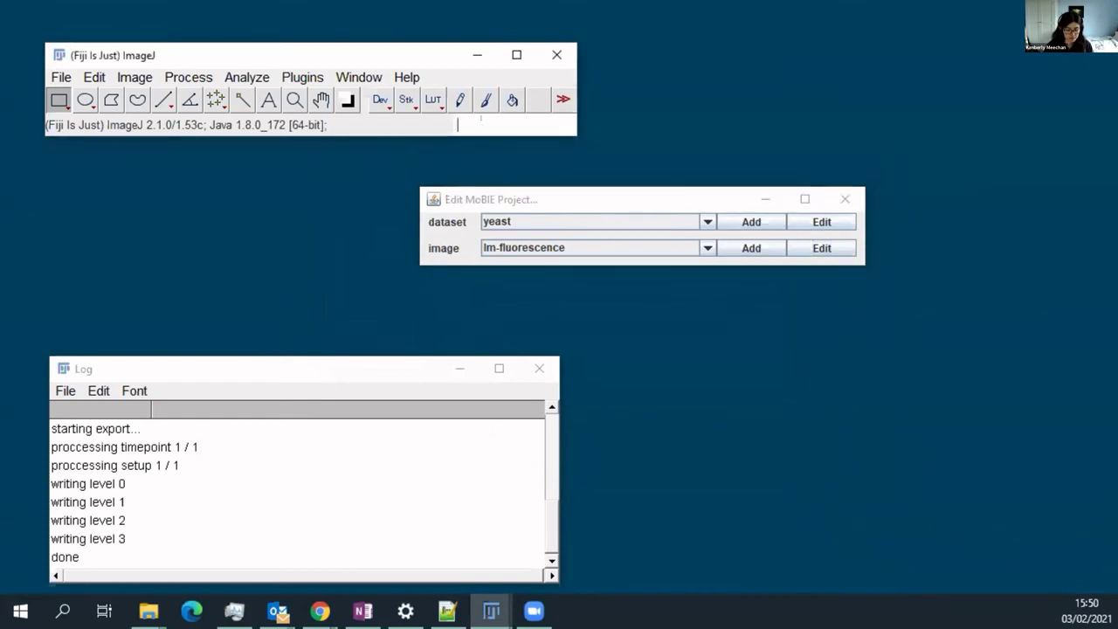
text(mobie)
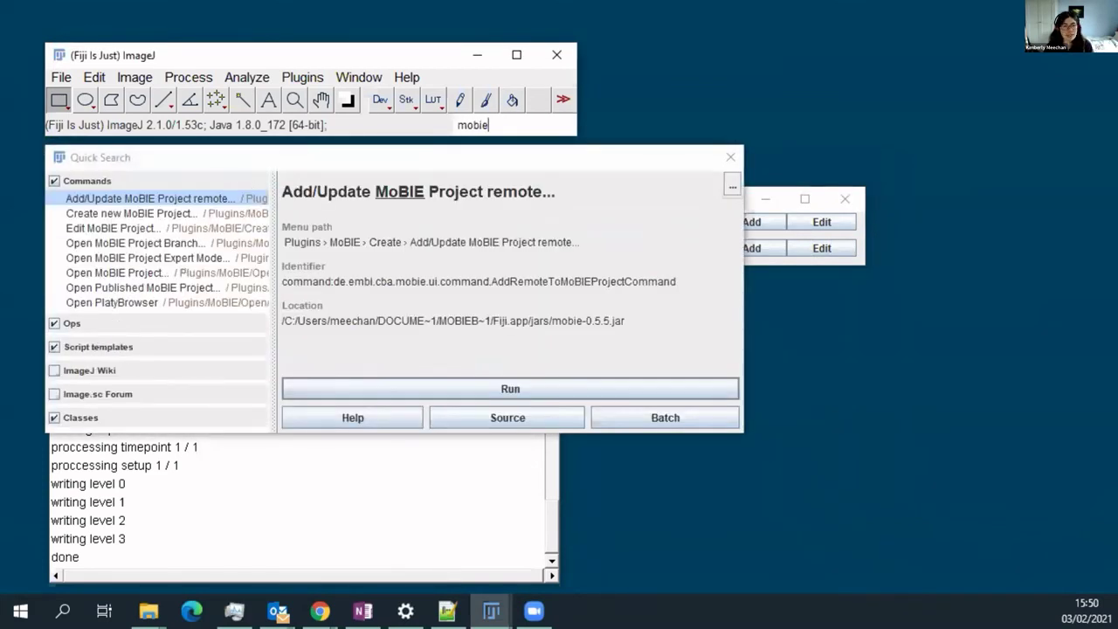
click(172, 272)
double_click(157, 272)
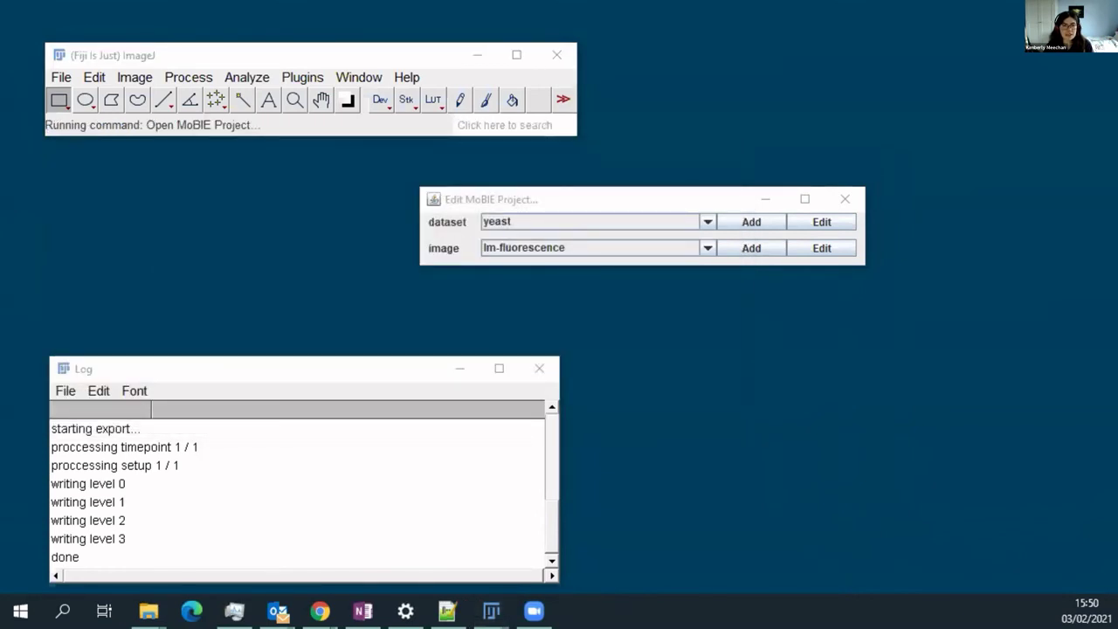
key(shift+End)
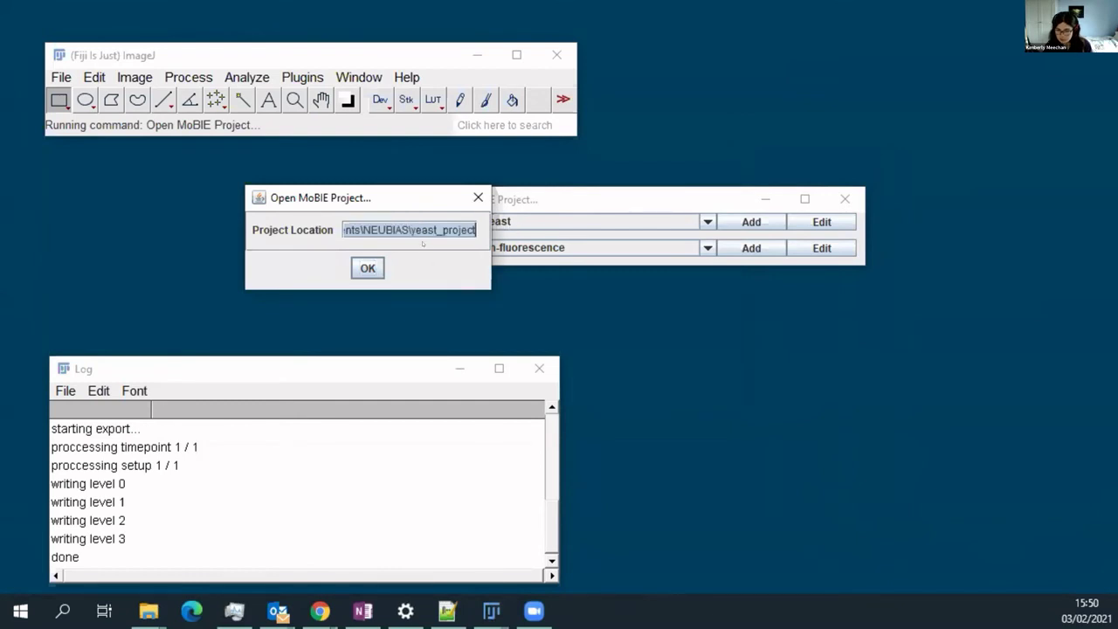
click(367, 268)
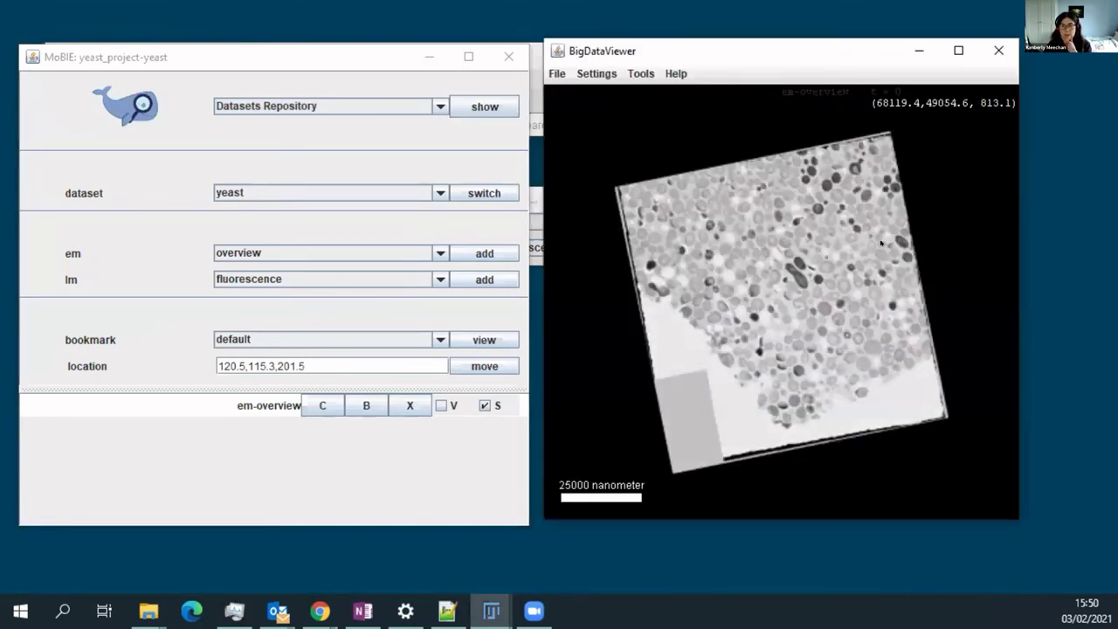
Overlay the lm fluorescence image on the EM overview, compare both by toggling their visibility, and leave lm-fluorescence hidden.
ctrl+scroll(797, 281, up, 6)
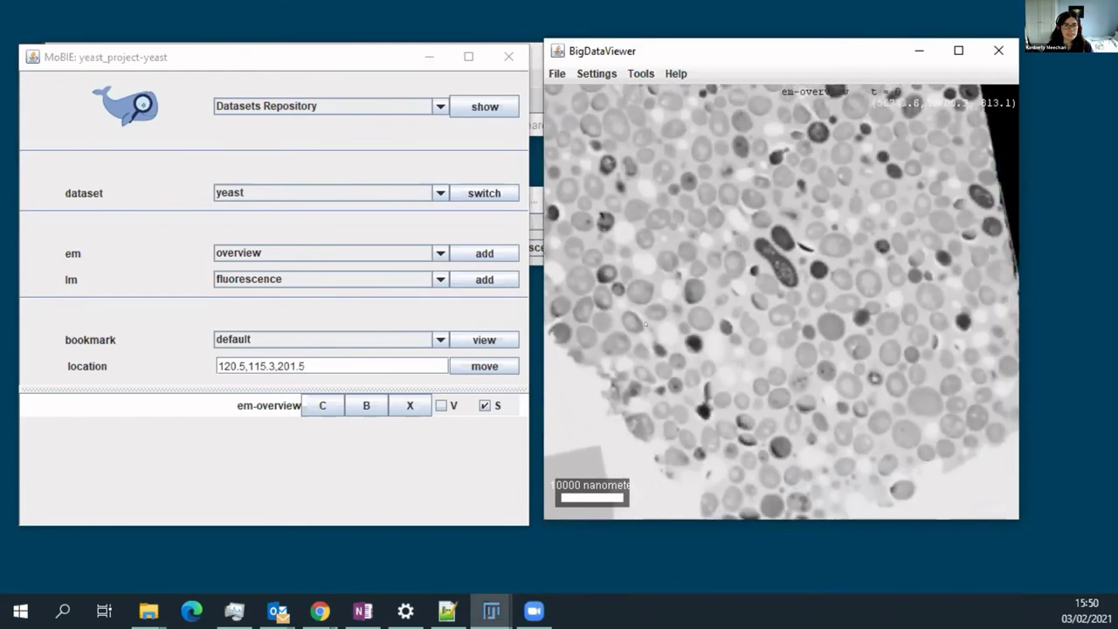
click(484, 279)
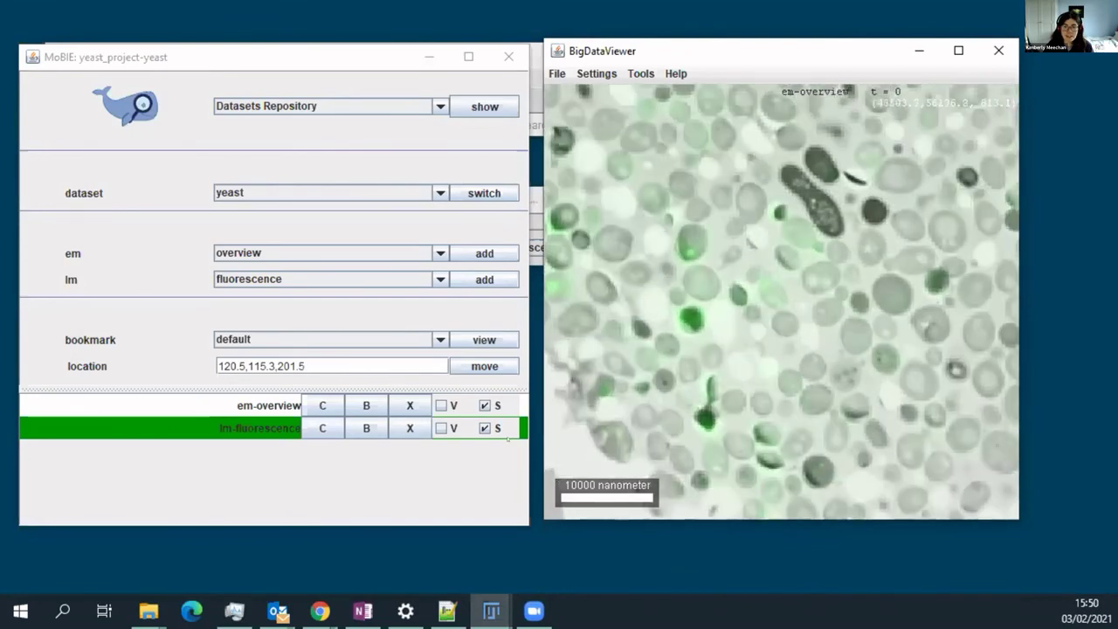
click(484, 405)
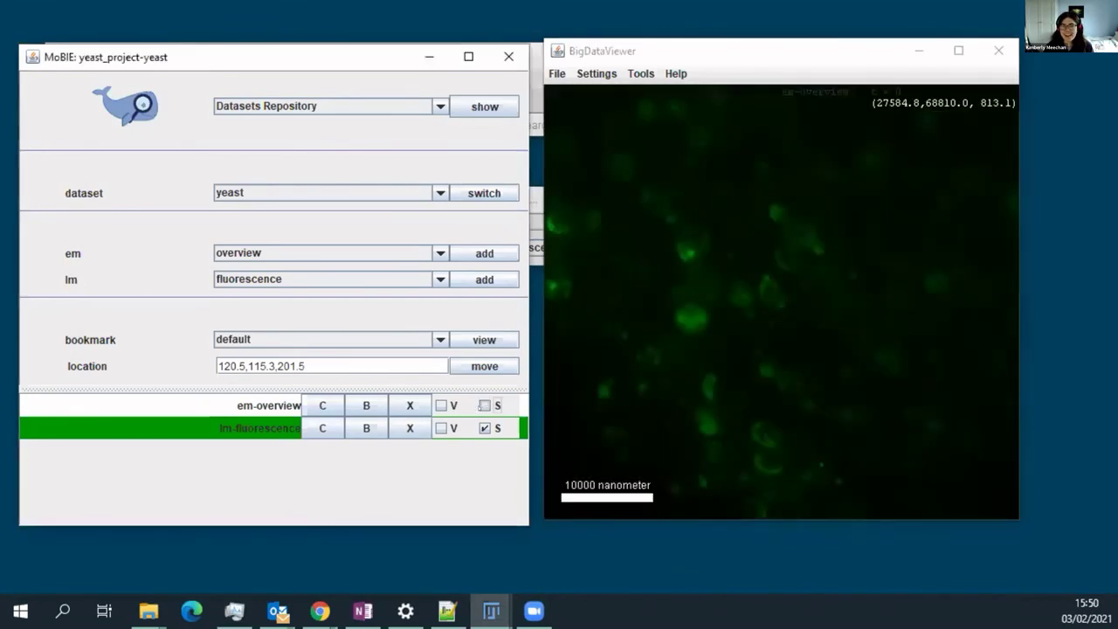
click(484, 406)
click(484, 405)
click(484, 405)
click(484, 428)
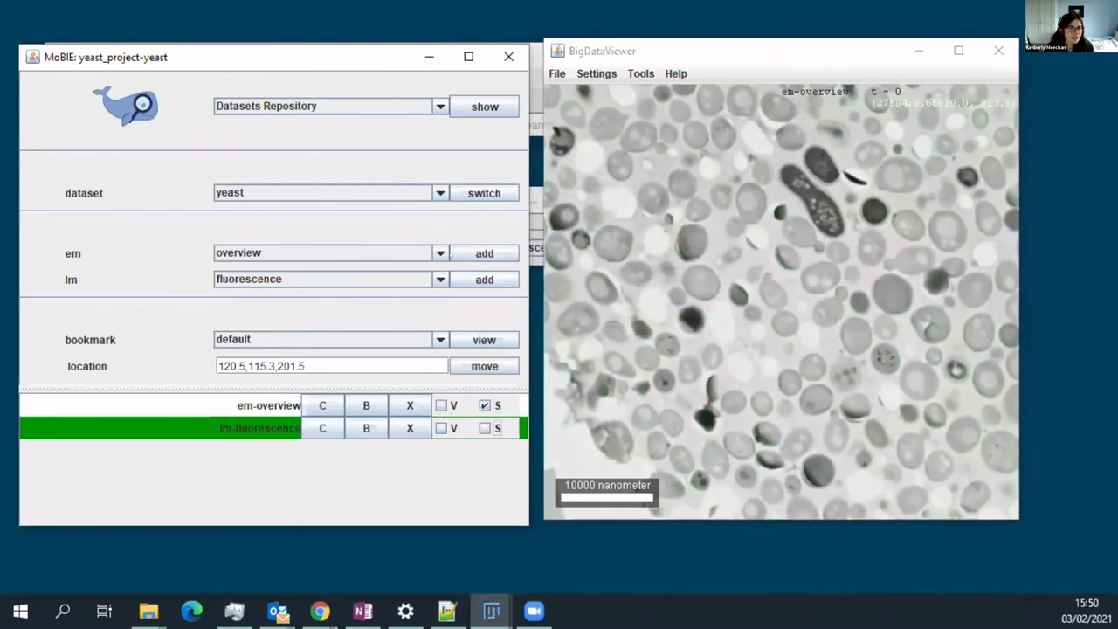
Add the em tomogram image to the viewer.
click(441, 253)
click(349, 284)
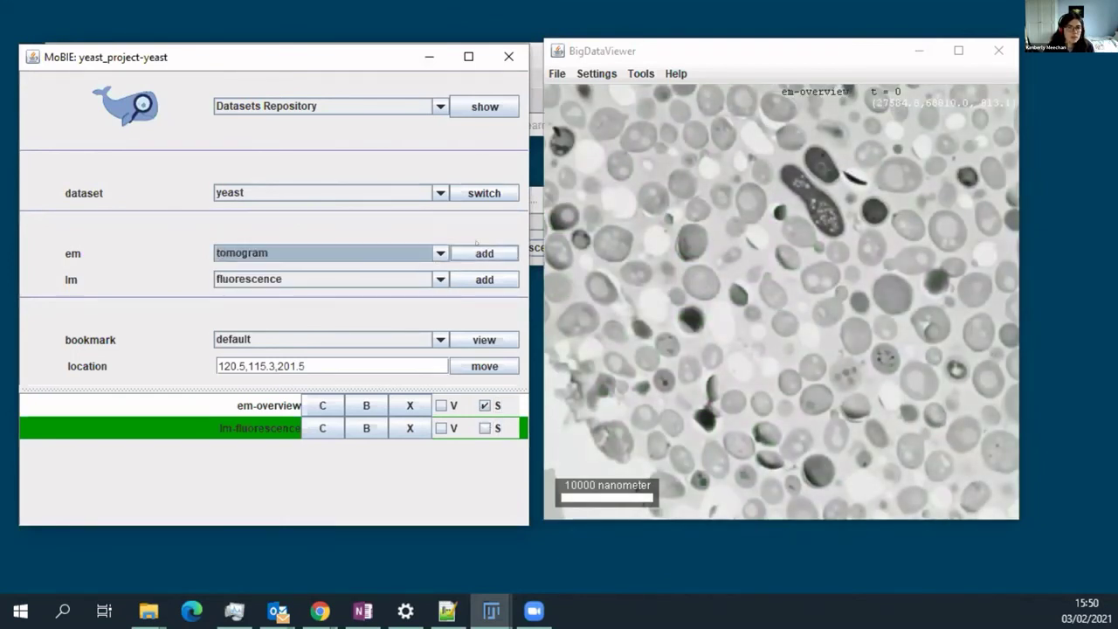
click(479, 251)
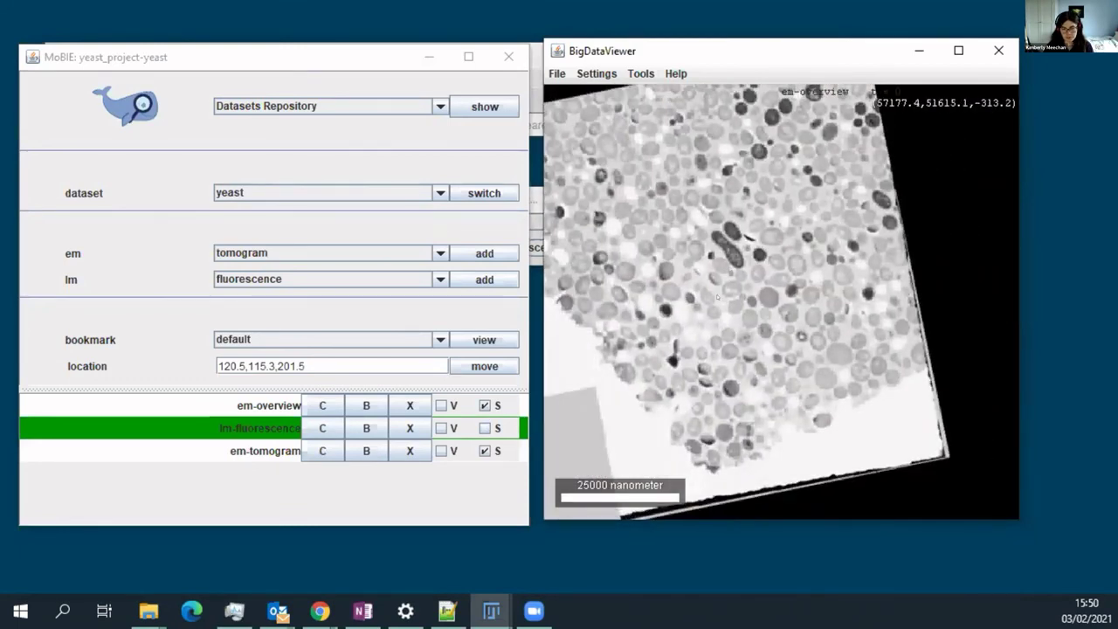
Set the maximum brightness of em-tomogram to 6.554E4 and close its brightness settings.
click(366, 451)
drag(411, 498, 573, 498)
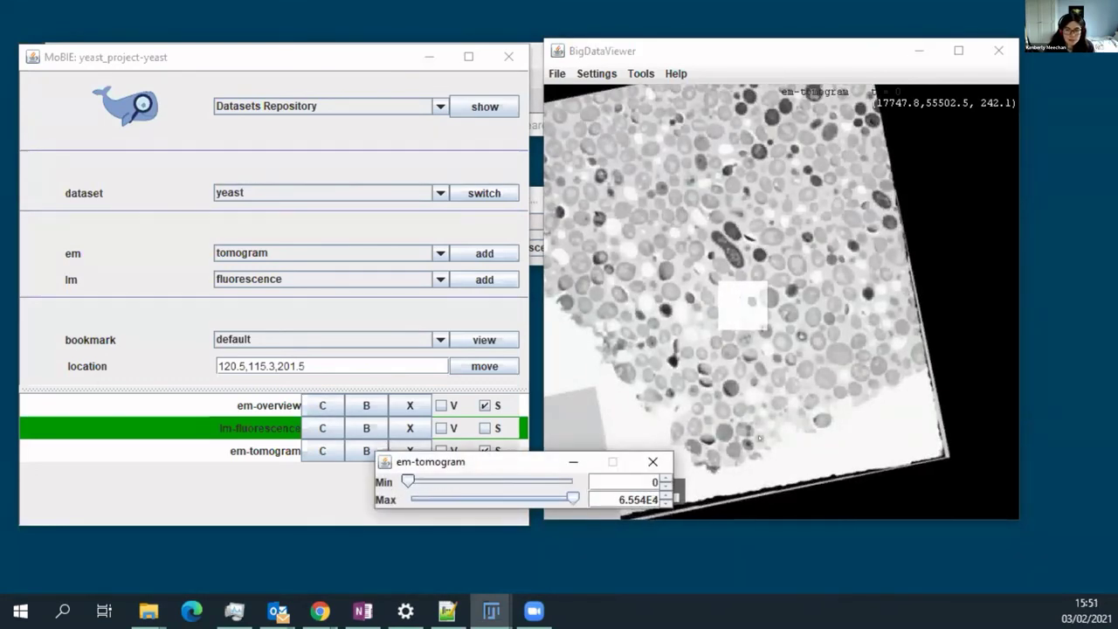
click(652, 461)
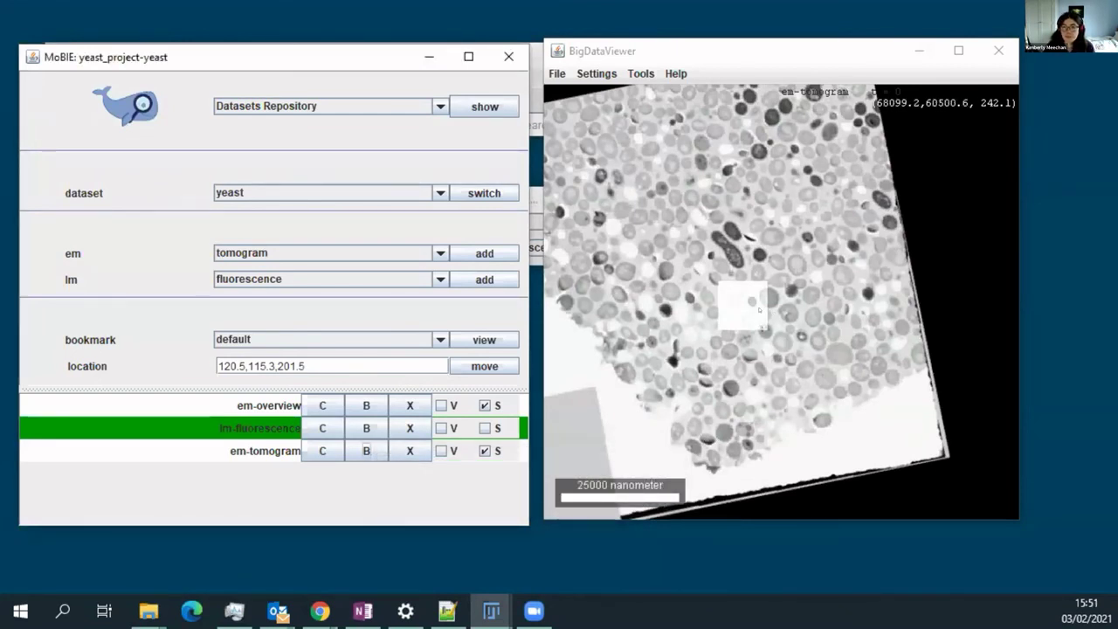
Hide em-overview to inspect the tomogram on its own.
drag(776, 319, 785, 325)
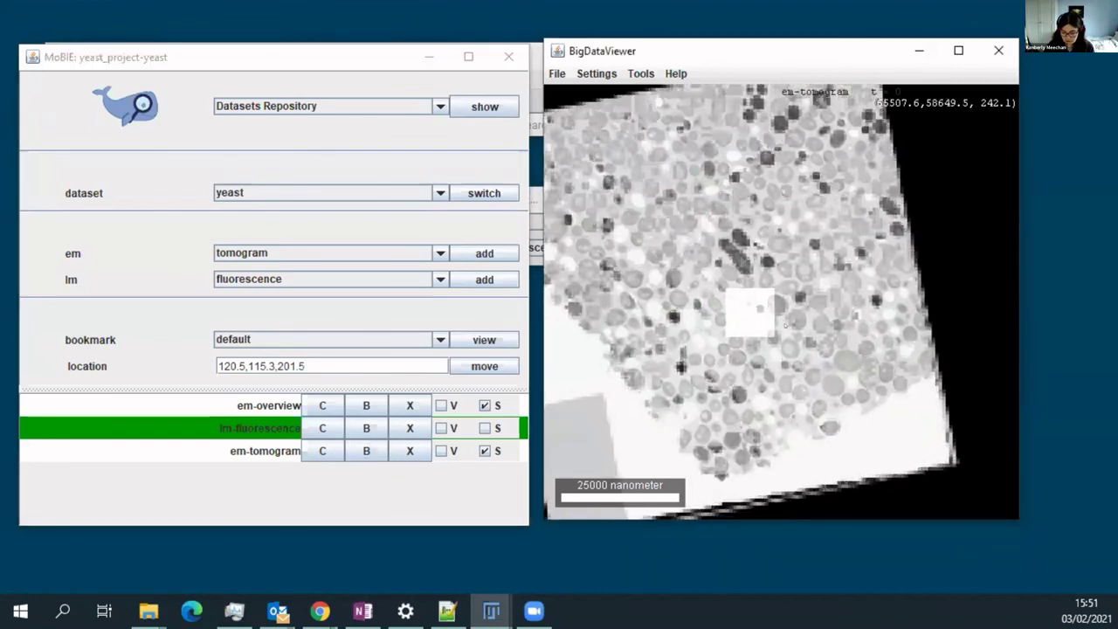
click(486, 405)
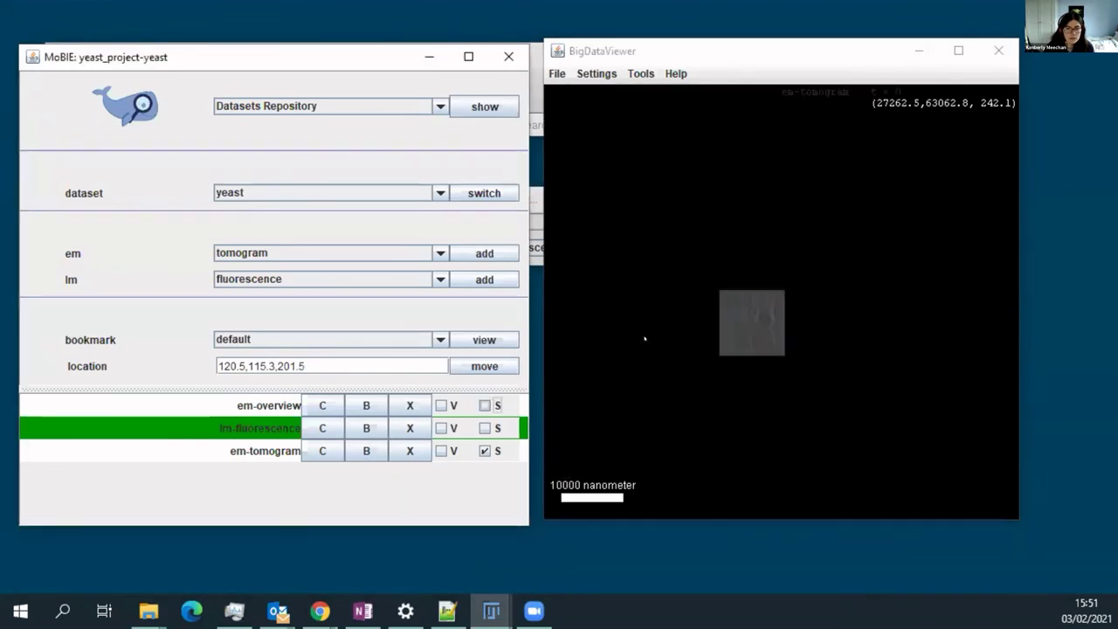
Zoom in on the em-tomogram image in BigDataViewer and browse through its z slices in both directions.
click(789, 312)
ctrl+scroll(789, 312, up, 5)
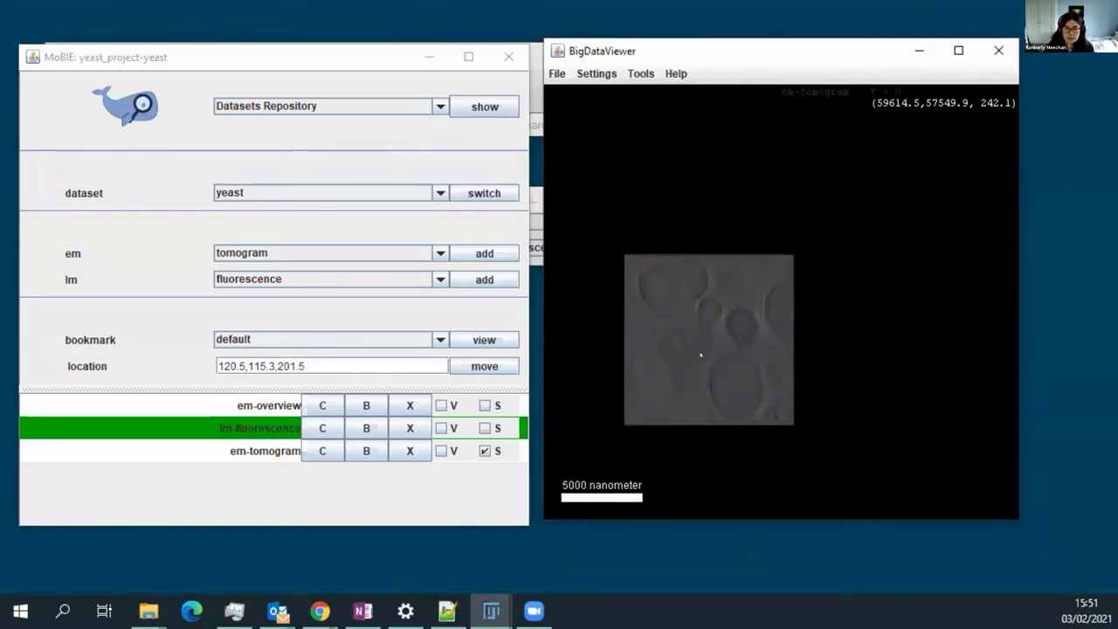
ctrl+scroll(701, 355, up, 1)
scroll(708, 355, down, 8)
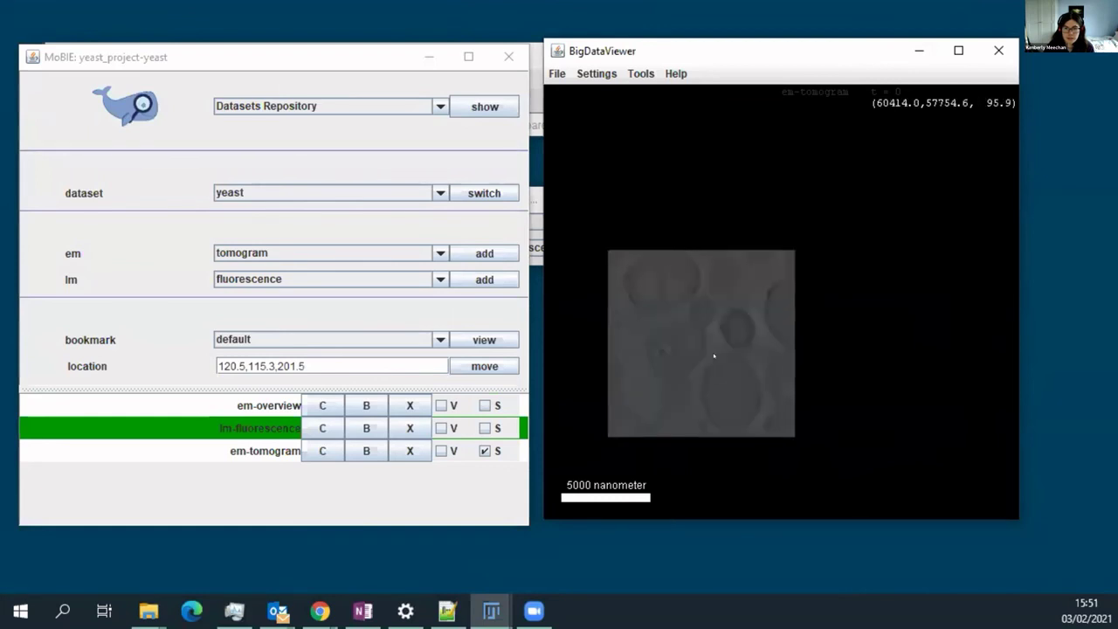
scroll(714, 355, up, 10)
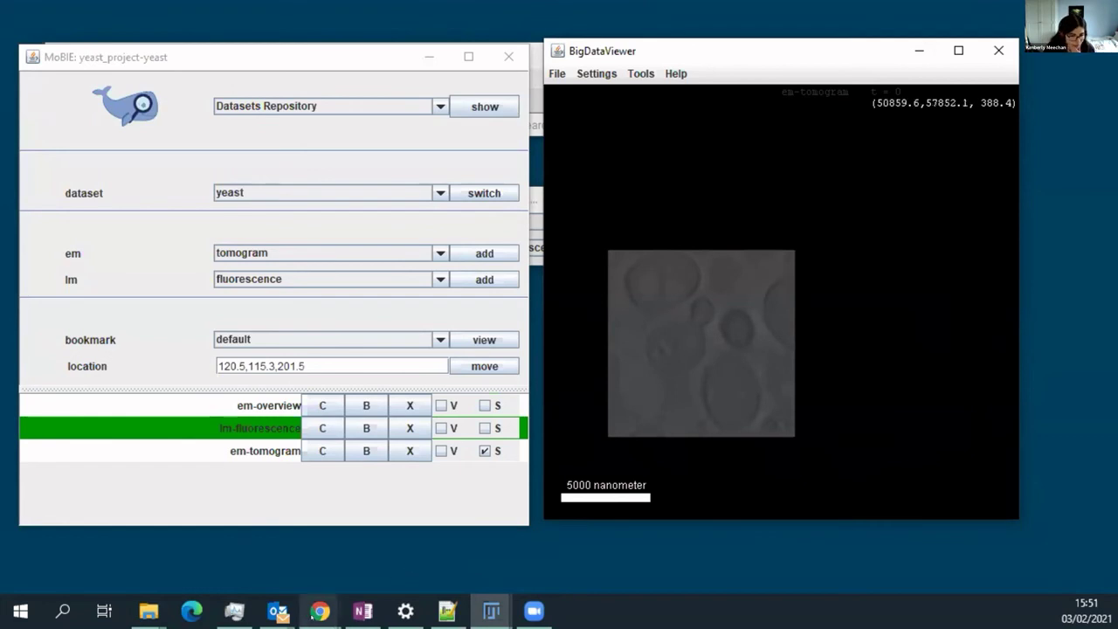
Switch to the MoBIE presentation in Google Slides in Chrome and start presenting from the "Sharing your project" slide.
click(320, 612)
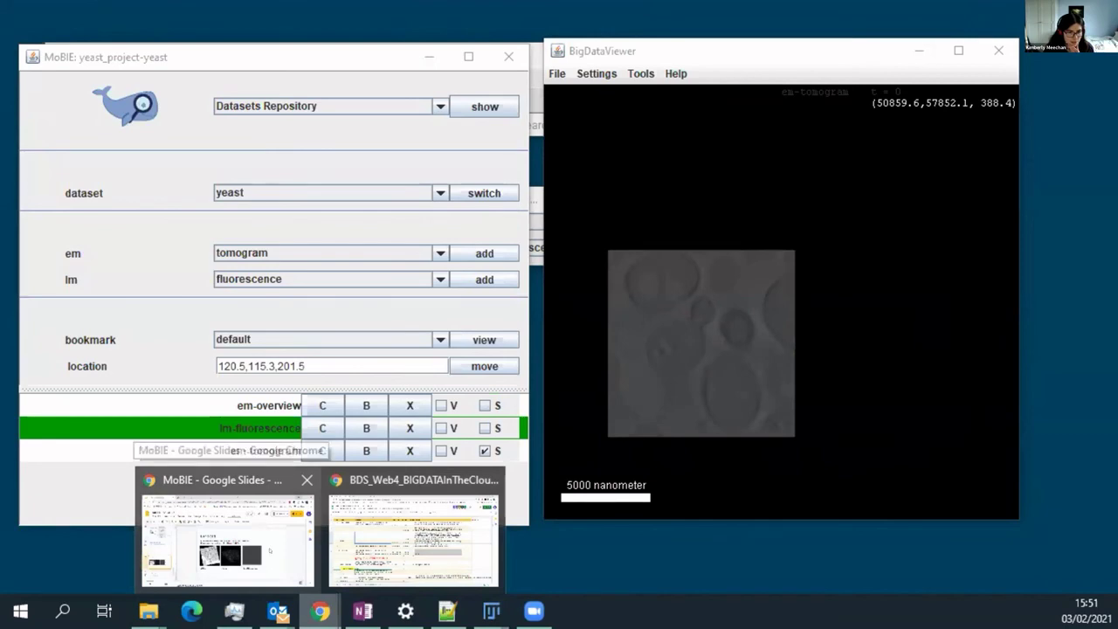
click(239, 537)
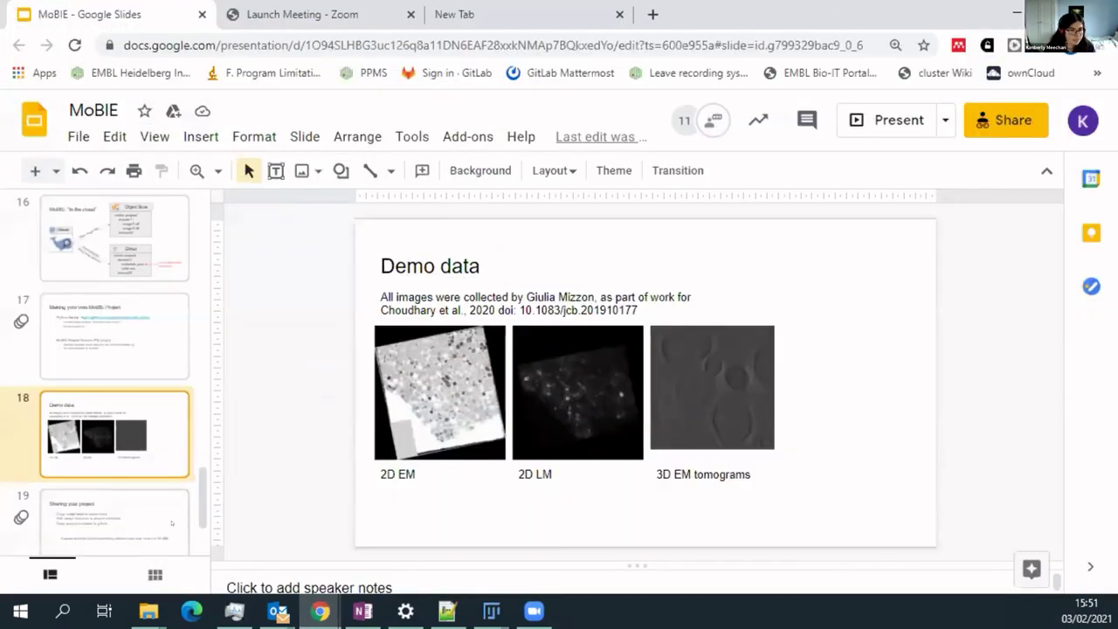
key(Down)
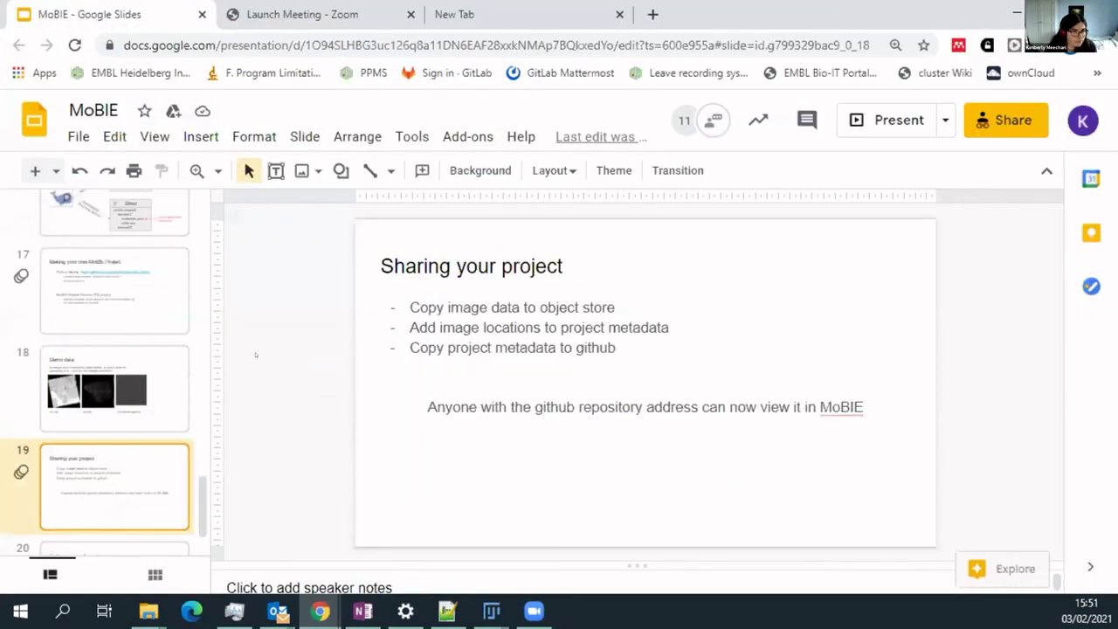
click(869, 116)
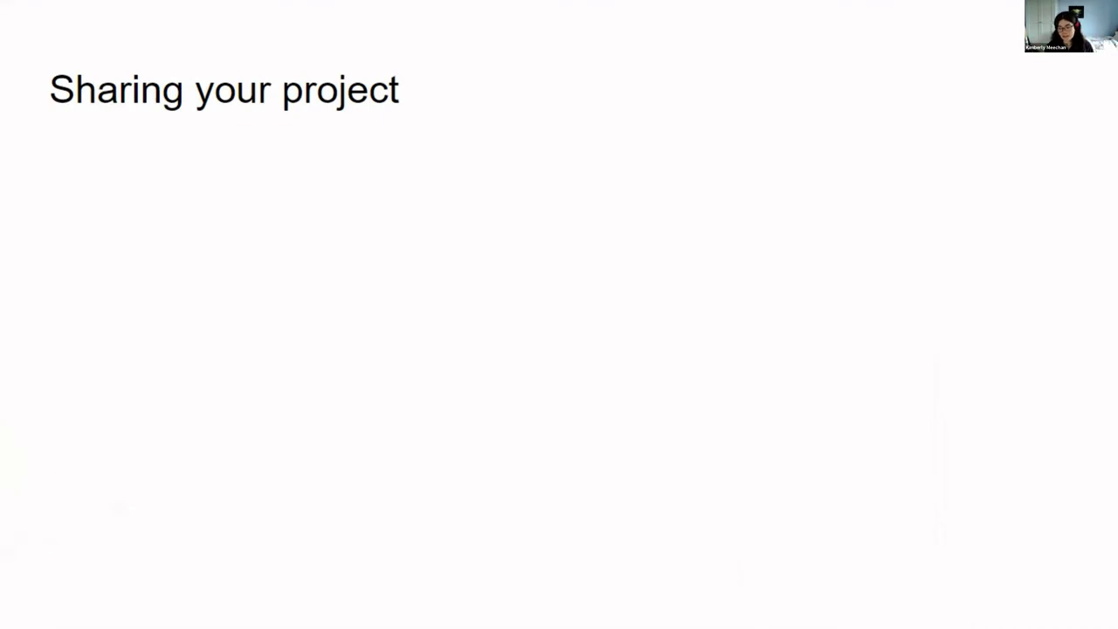
Reveal the three sharing steps and the closing line about the github repository address one by one on the presented slide.
key(Right)
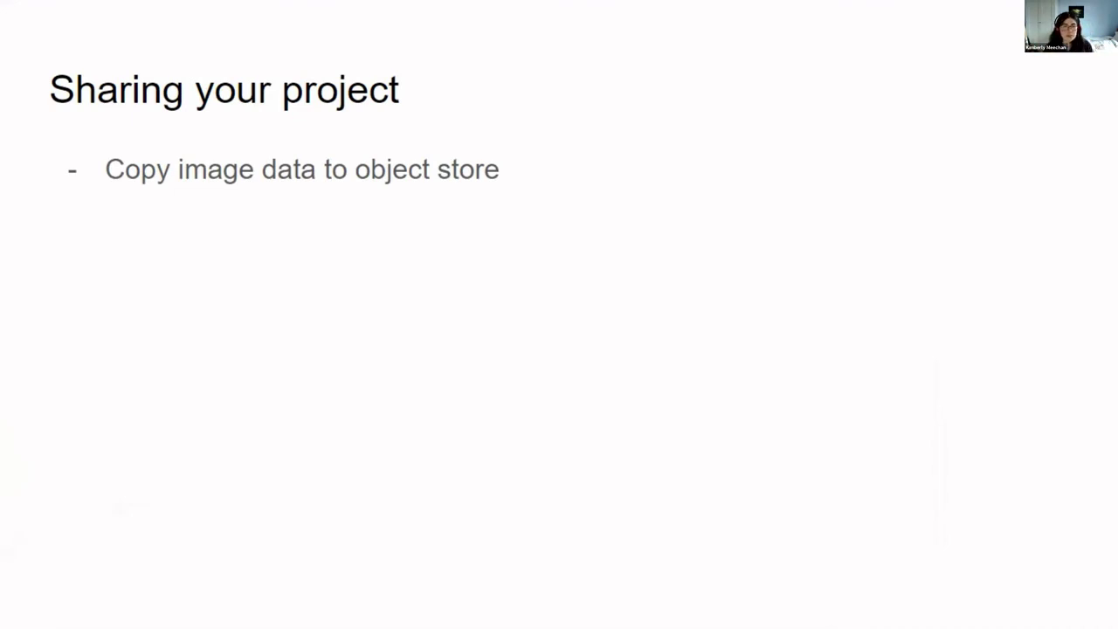
key(Right)
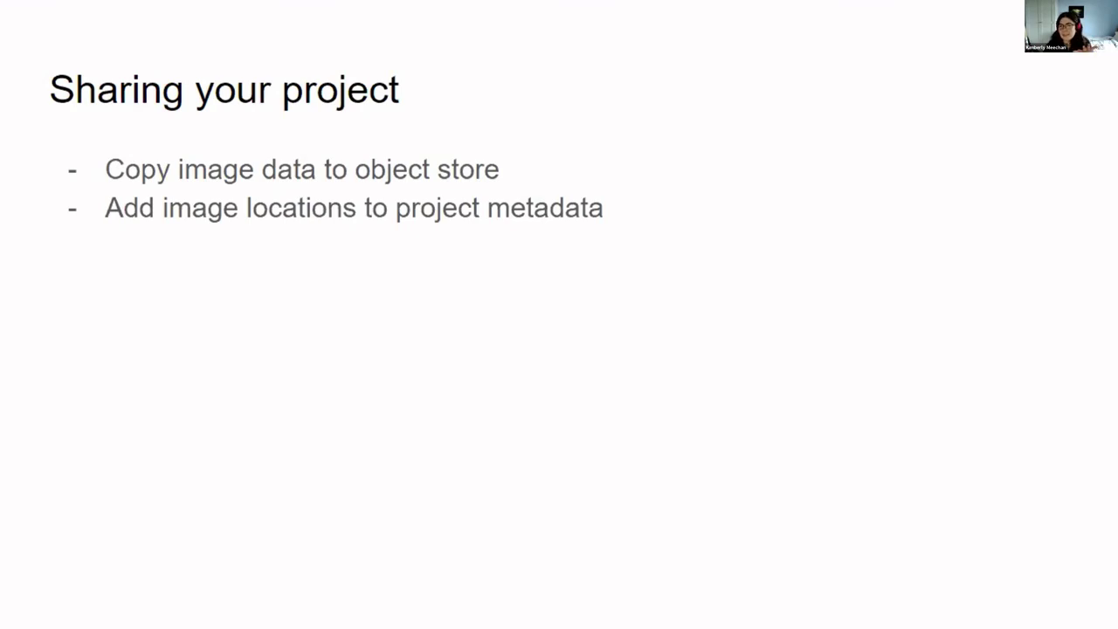
key(Right)
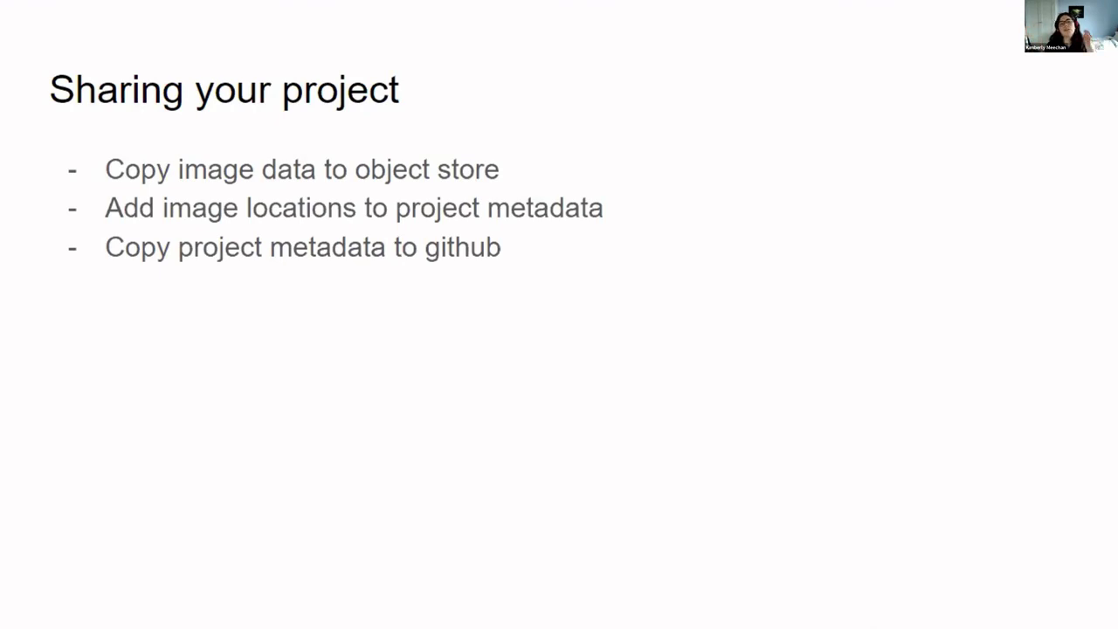
key(Right)
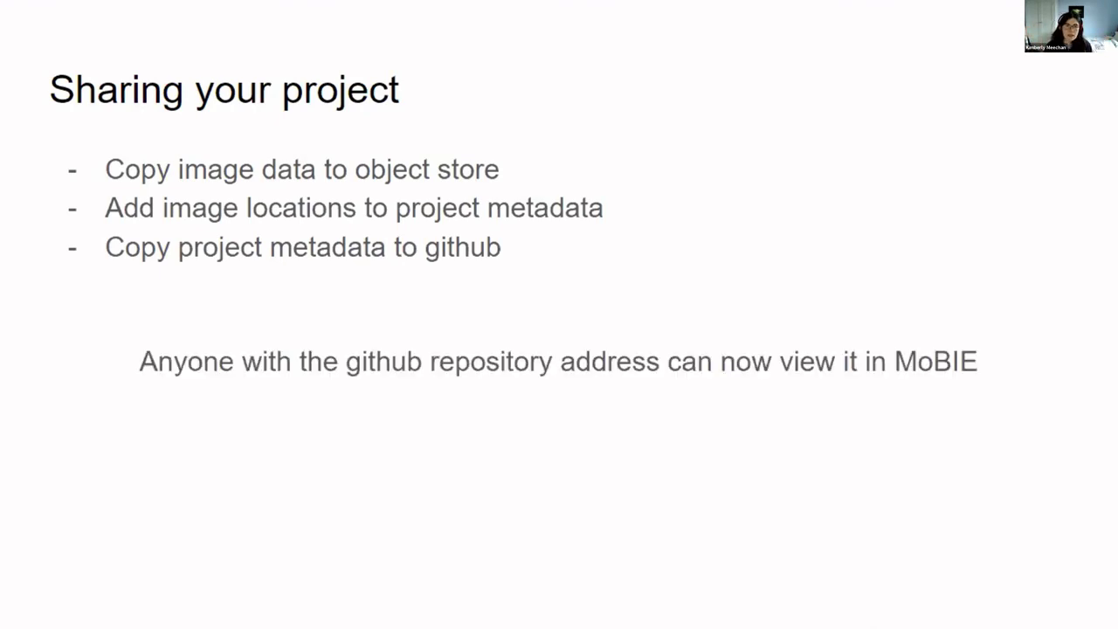